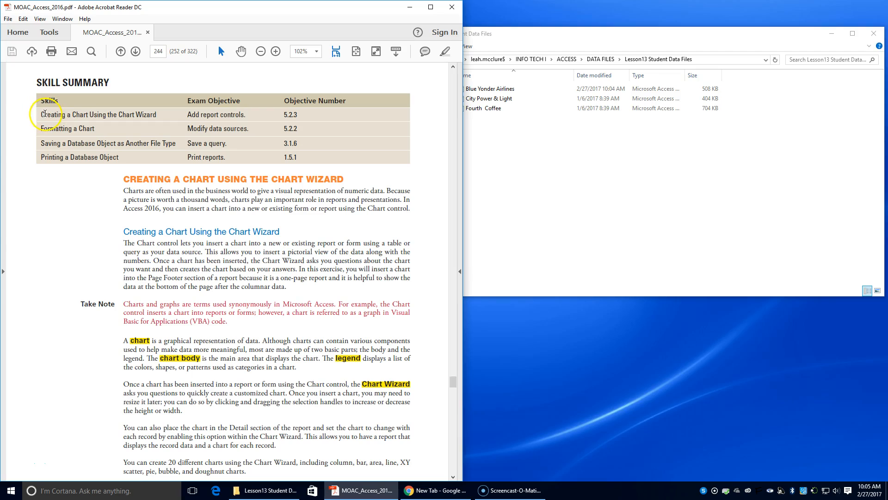
Step: Read through the textbook's Creating a Chart Using the Chart Wizard section and exercise instructions
drag(41, 128, 102, 136)
click(96, 140)
scroll(208, 202, down, 10)
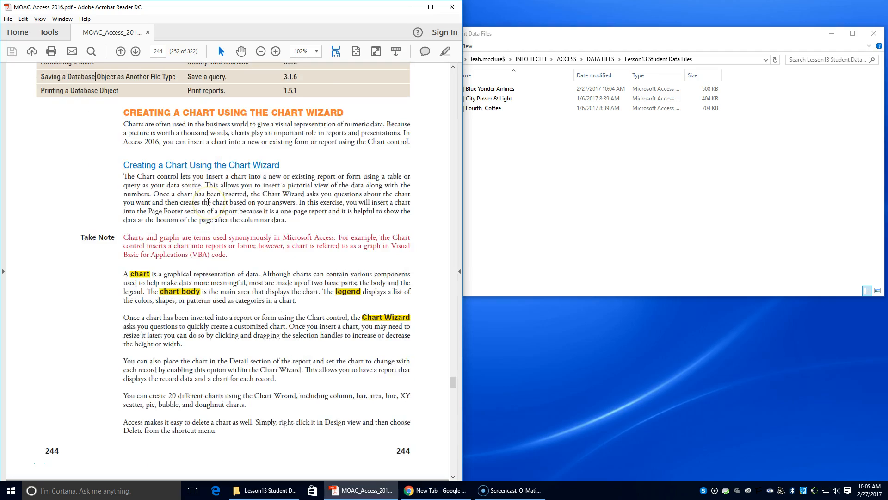
scroll(208, 202, up, 1)
scroll(206, 204, down, 6)
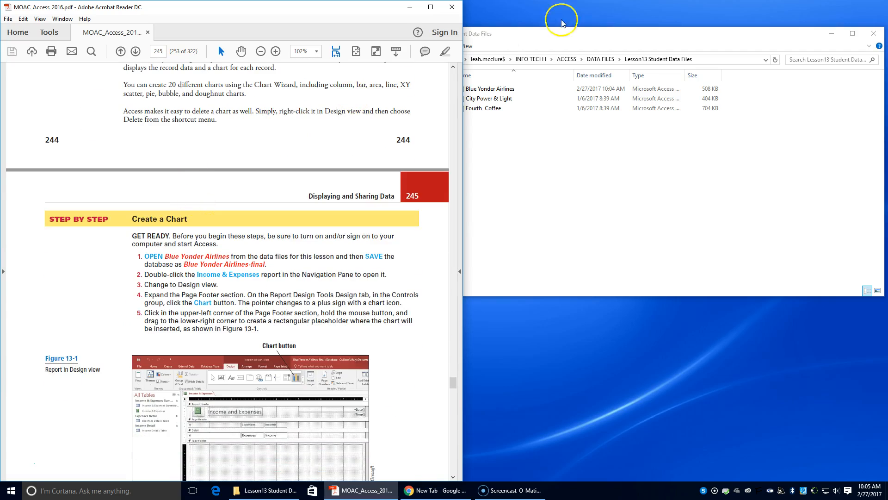
Step: Open the Blue Yonder Airlines database from the Lesson13 Student Data Files folder
click(684, 31)
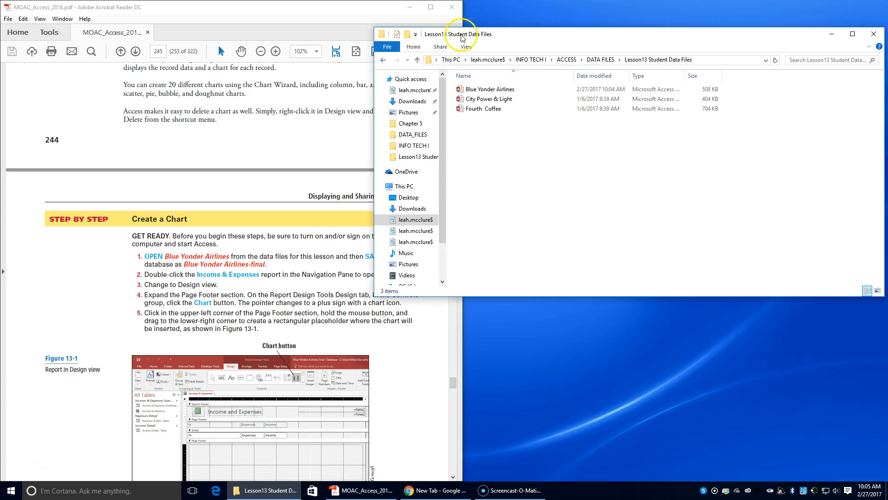
click(490, 90)
double_click(484, 91)
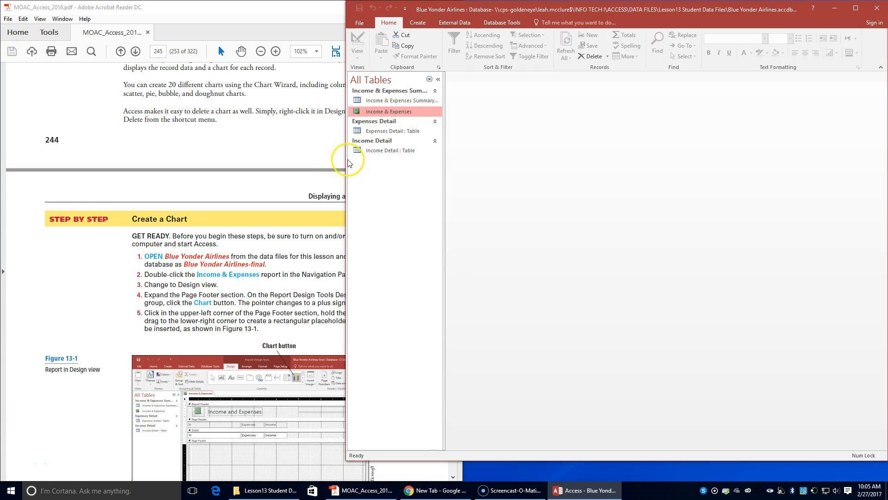
Step: Close the file explorer and arrange the Access window to fill the right half beside the PDF
drag(675, 8, 887, 2)
click(377, 43)
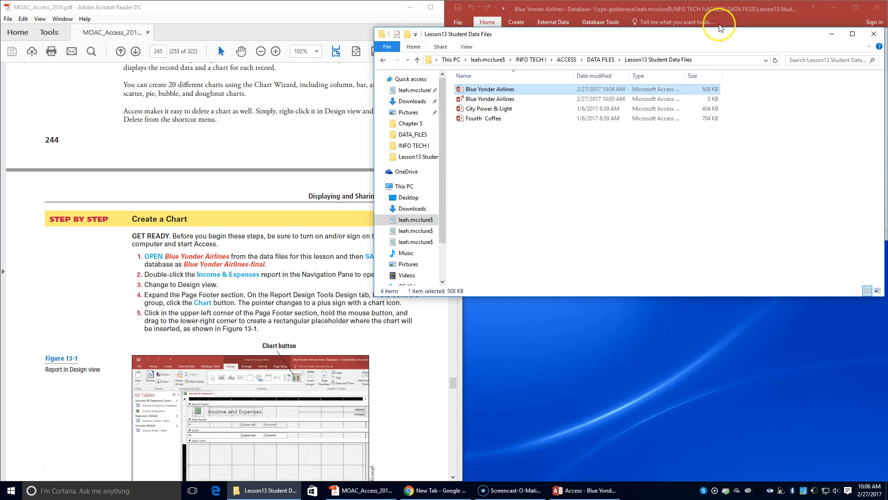
click(878, 33)
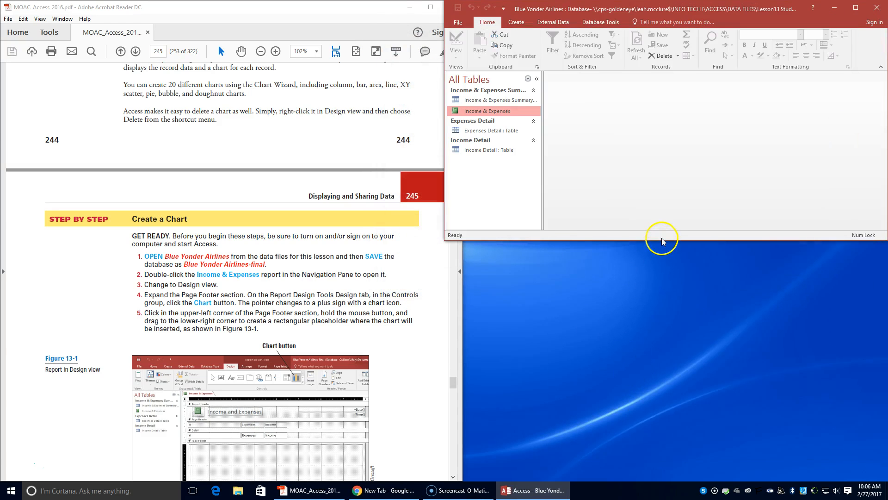
drag(720, 5, 884, 33)
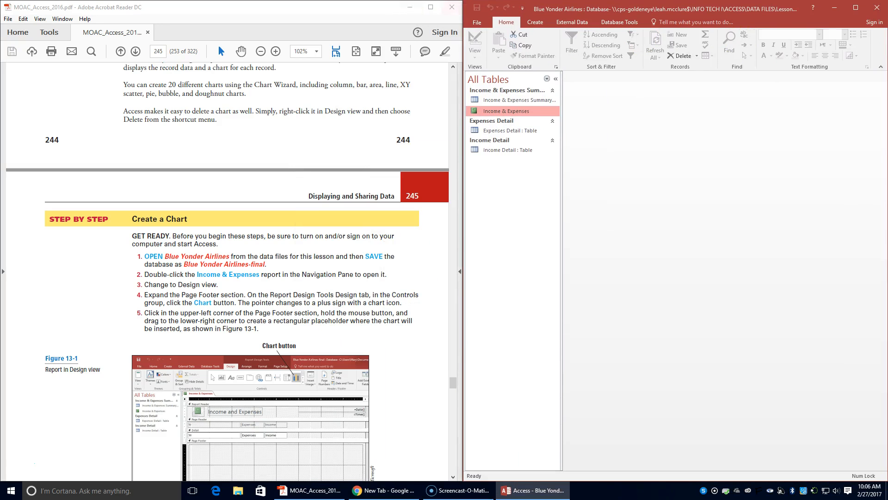
drag(460, 204, 442, 208)
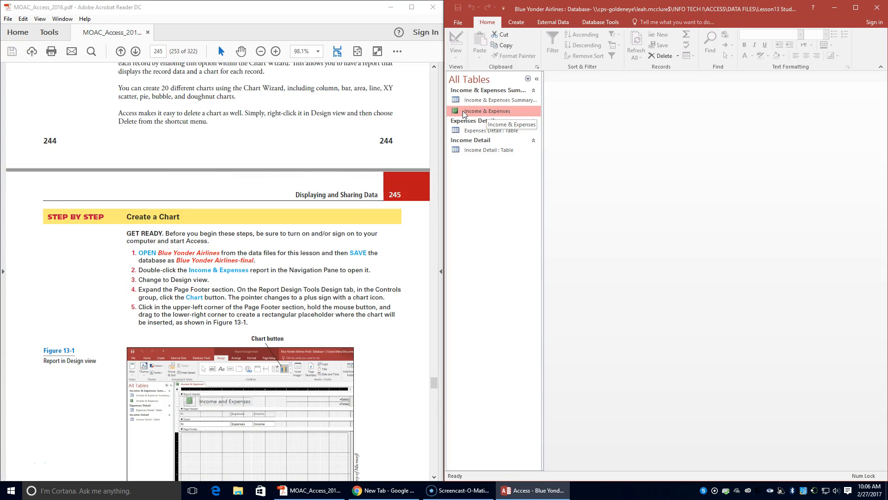
Step: Start saving the database under a new name in the default Access Database format
click(458, 22)
click(470, 113)
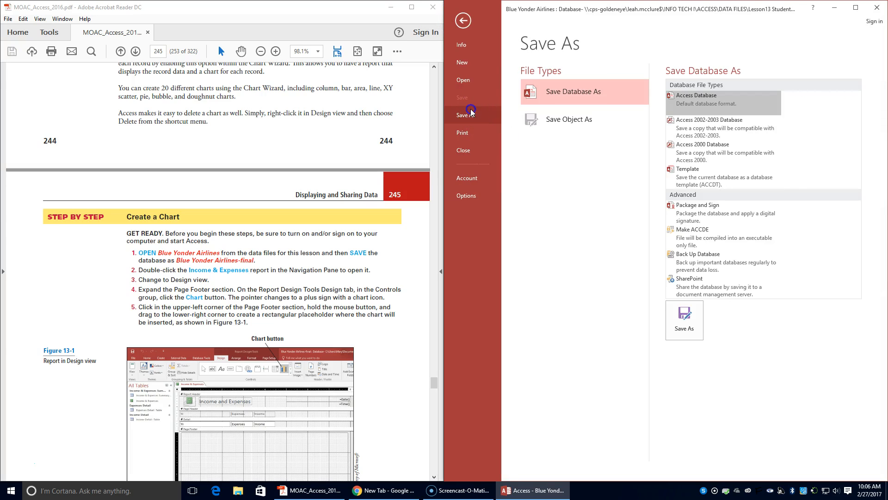
click(689, 329)
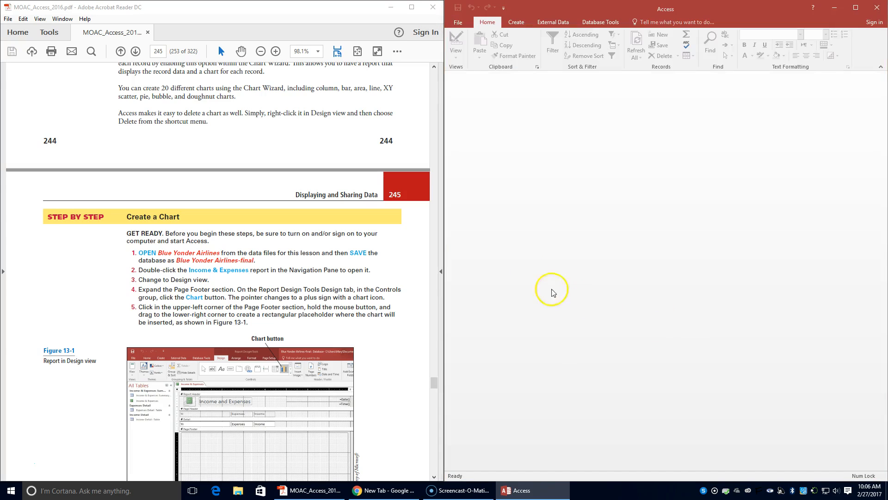
scroll(546, 171, down, 2)
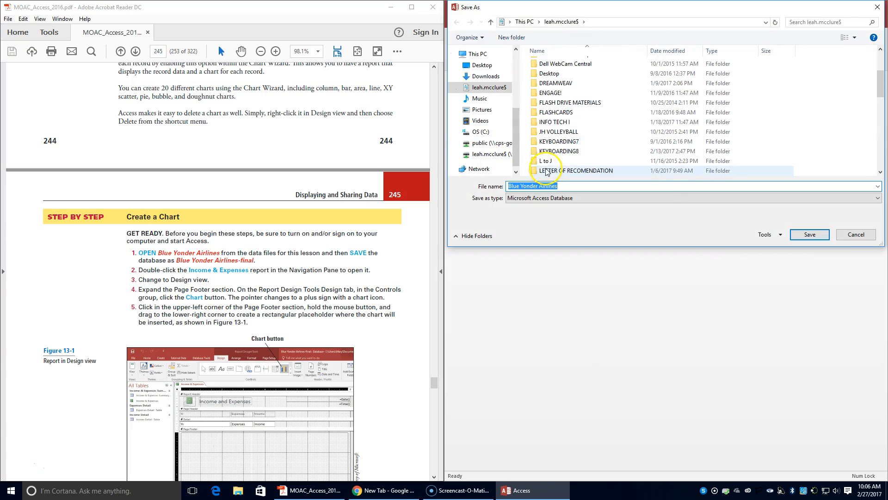
scroll(546, 171, down, 8)
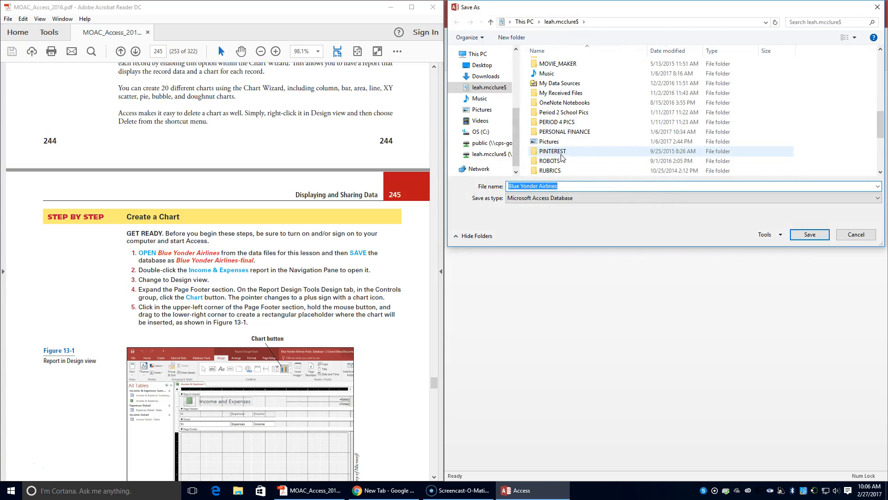
scroll(562, 157, up, 6)
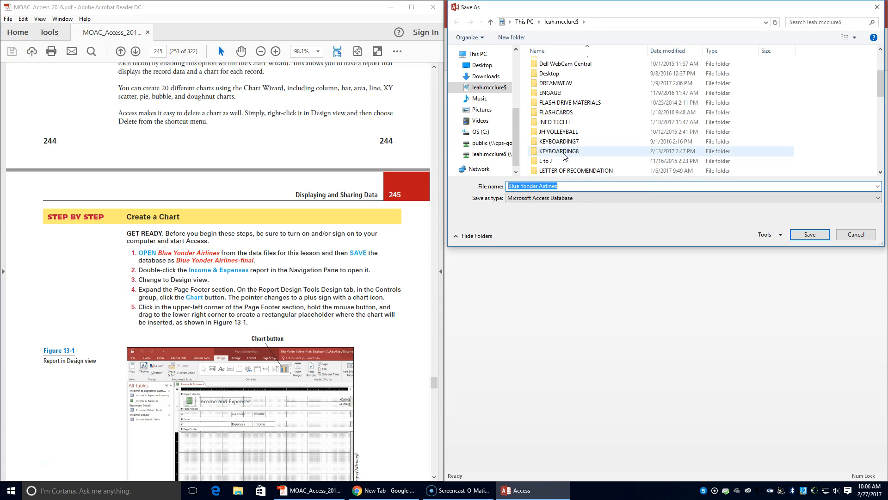
Step: Save the database as Blue Yonder Airlines-final in the INFO TECH I > ACCESS > LESSON 13 folder
double_click(554, 122)
click(565, 65)
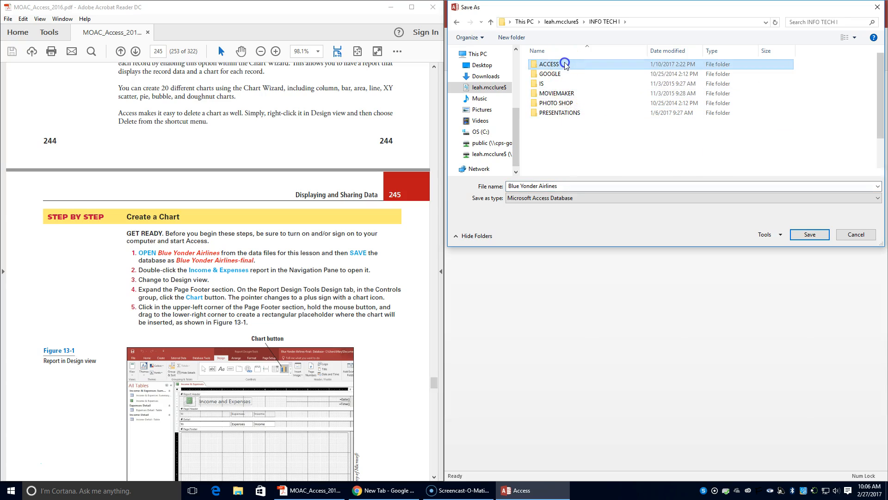
double_click(565, 65)
scroll(571, 174, down, 3)
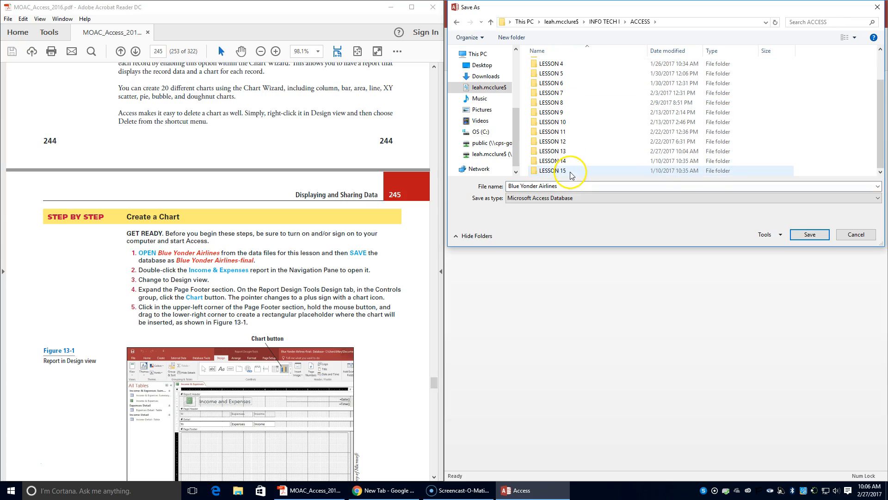
double_click(565, 151)
click(573, 185)
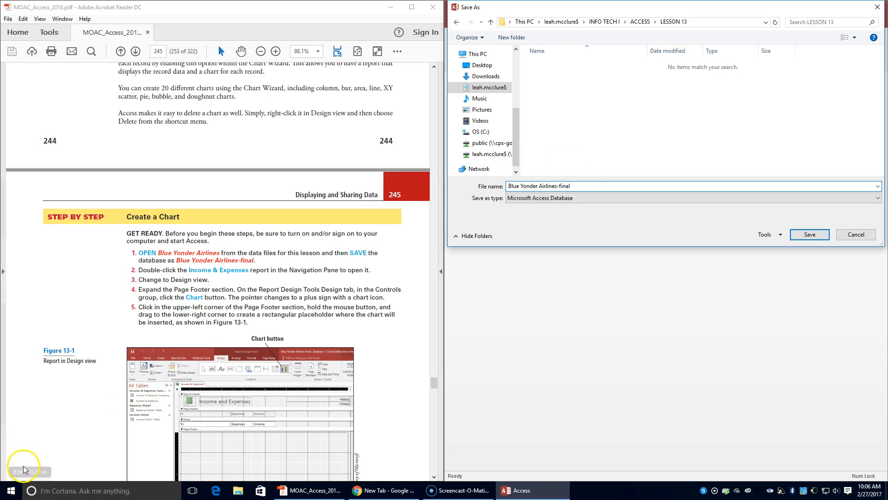
click(823, 235)
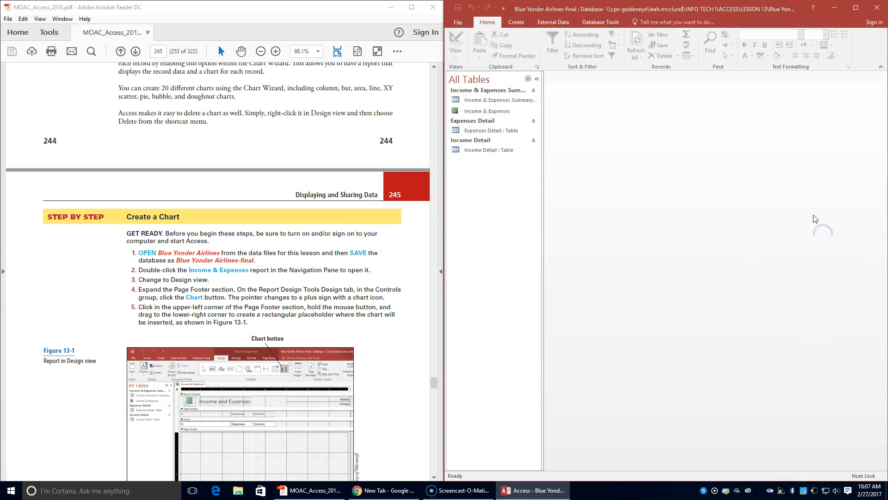
Step: Open the Income & Expenses report and switch it to Design view
double_click(474, 112)
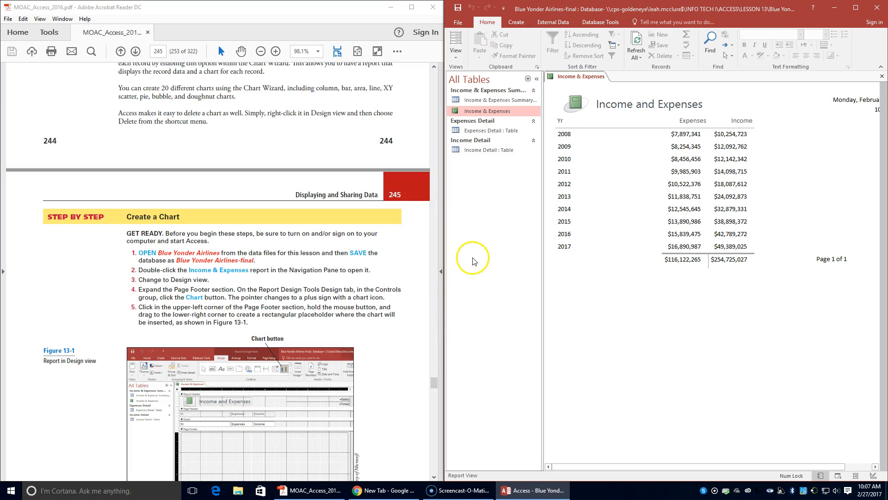
click(456, 55)
click(466, 132)
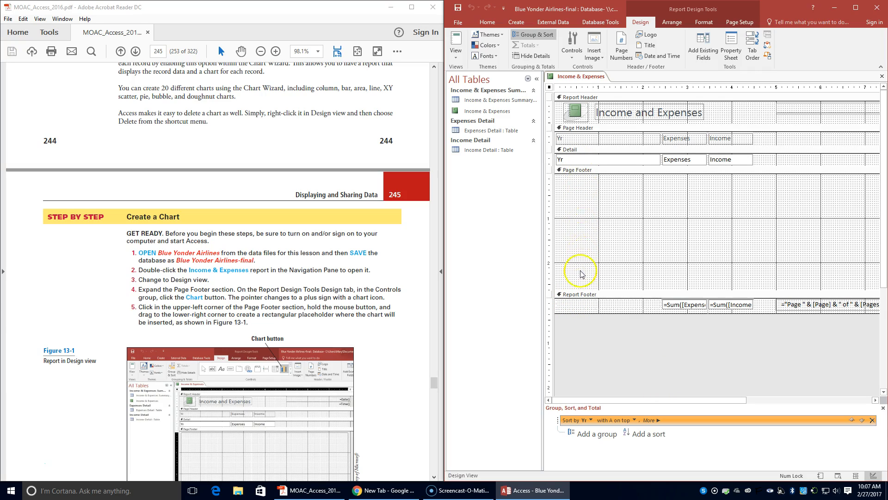
Step: Enlarge the report's Page Footer section by lowering the Report Footer boundary
drag(579, 289, 578, 311)
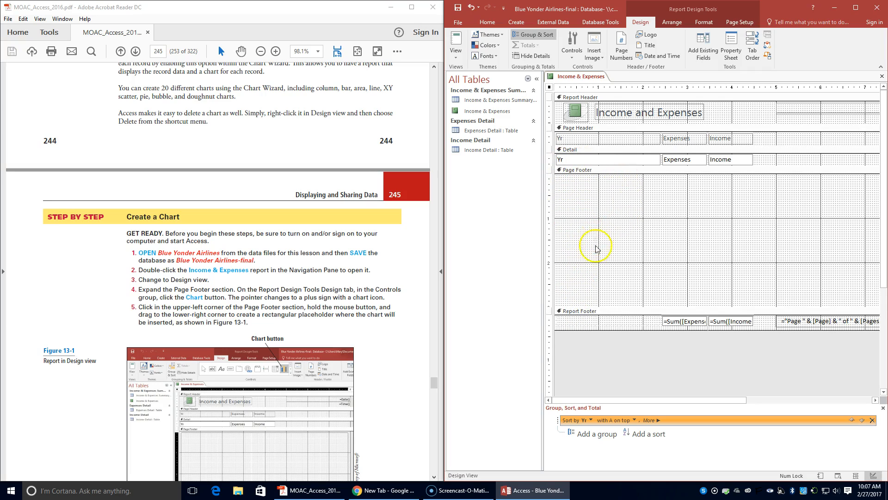
scroll(225, 374, down, 3)
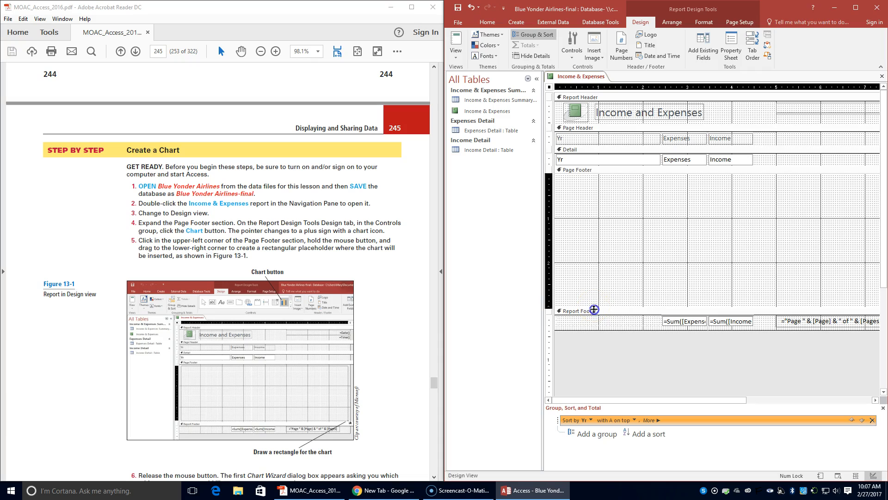
drag(594, 306, 594, 315)
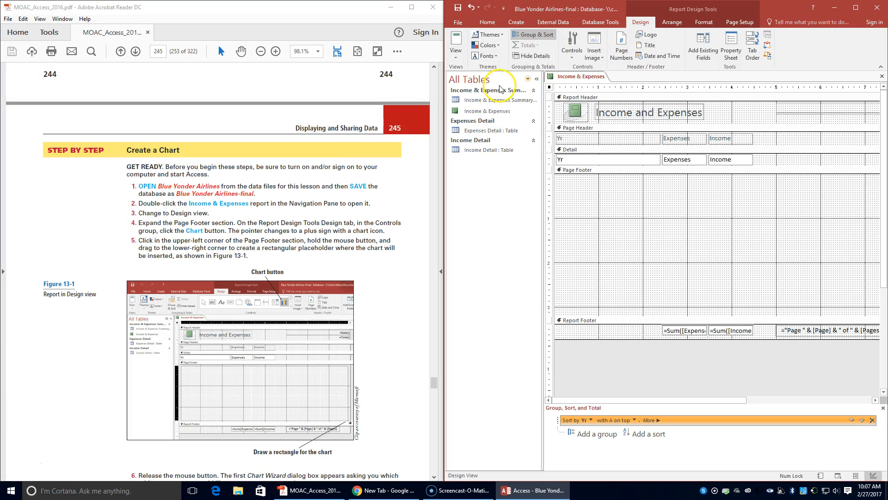
Step: Insert a Chart control as a rectangle filling the Page Footer section
click(572, 50)
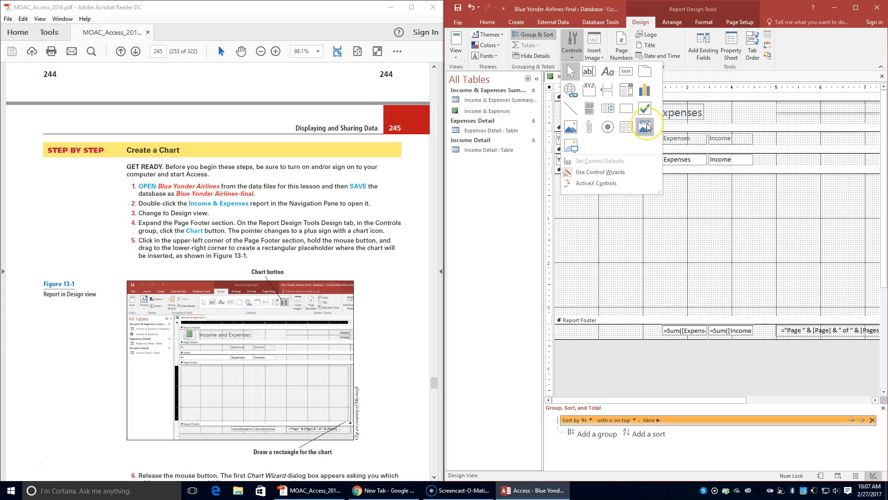
click(648, 99)
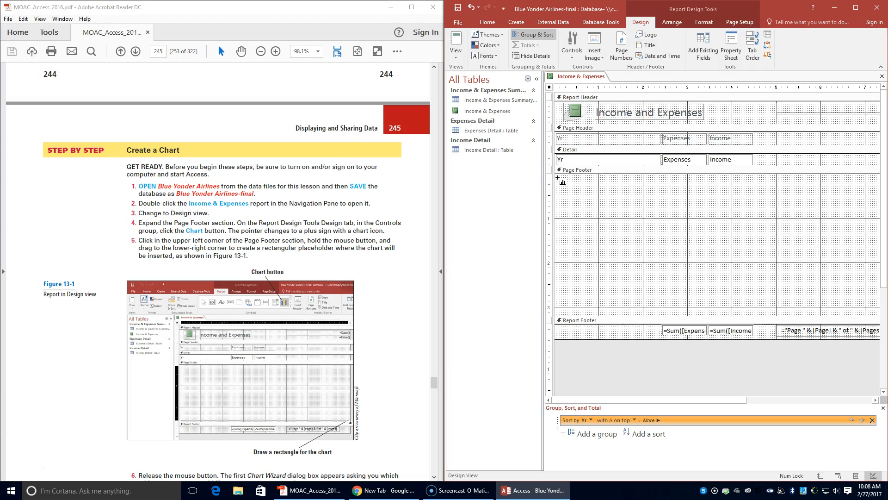
drag(558, 178, 877, 298)
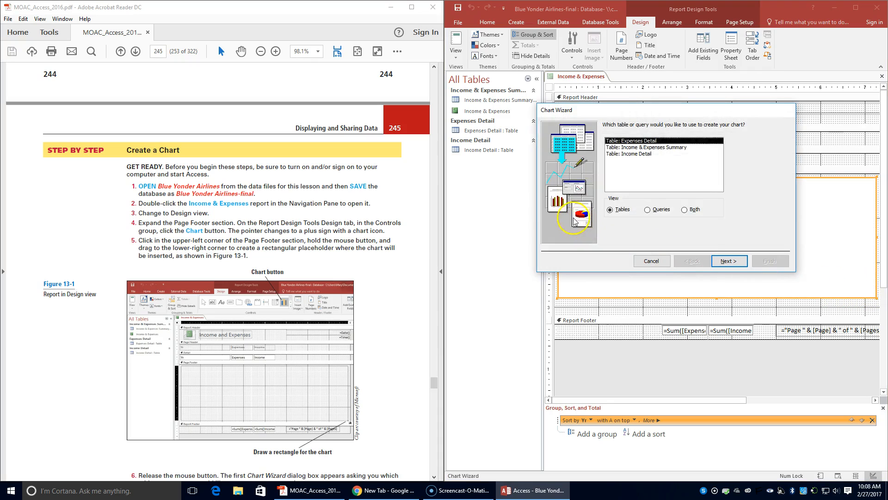
Step: Choose the Income & Expenses Summary table as the chart's data source and continue
scroll(261, 345, down, 3)
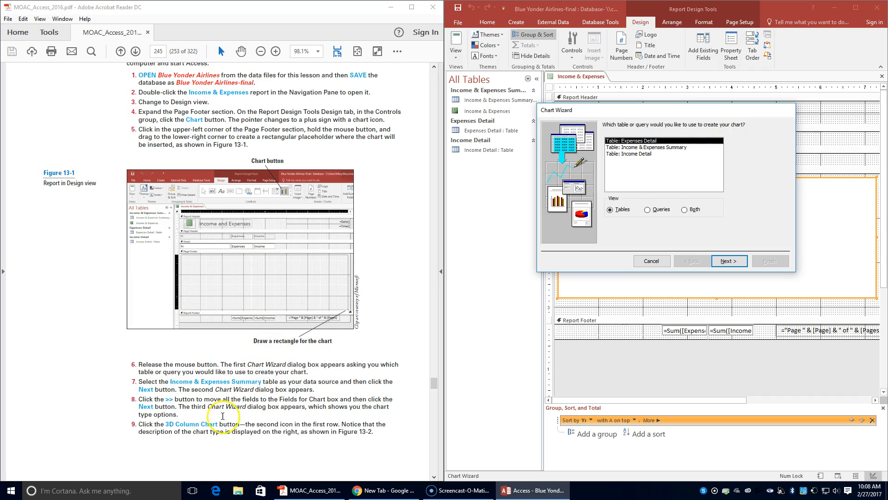
click(648, 148)
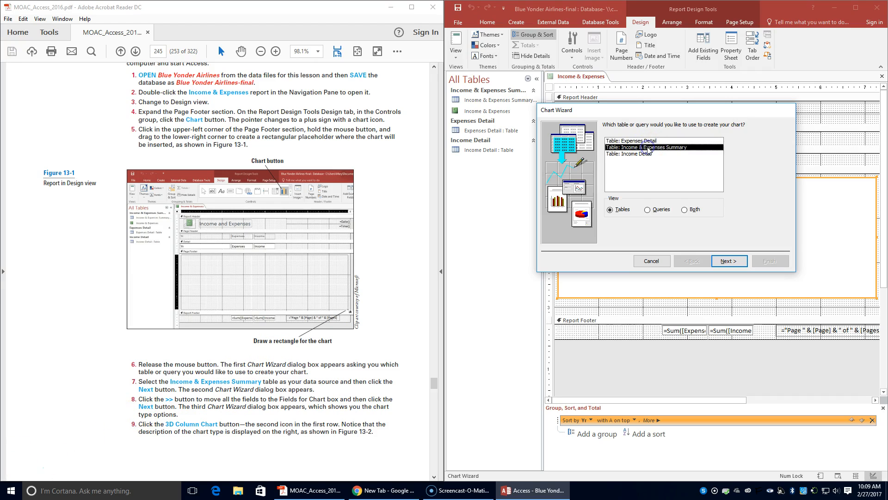
click(724, 262)
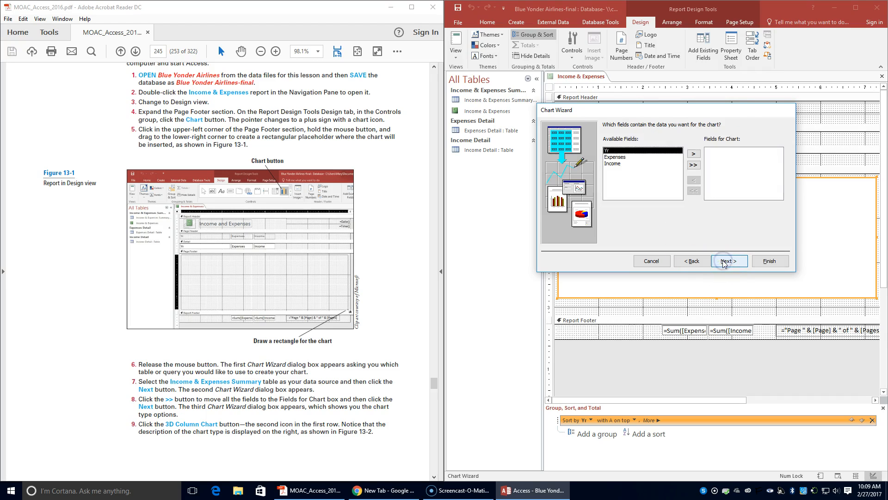
Step: Add all fields (Yr, Expenses, Income) to the chart's fields and continue
click(694, 166)
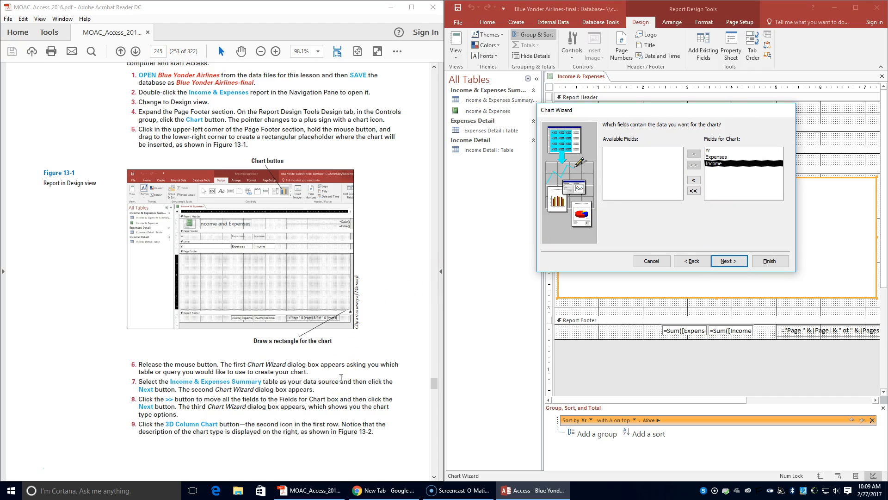
scroll(341, 383, down, 1)
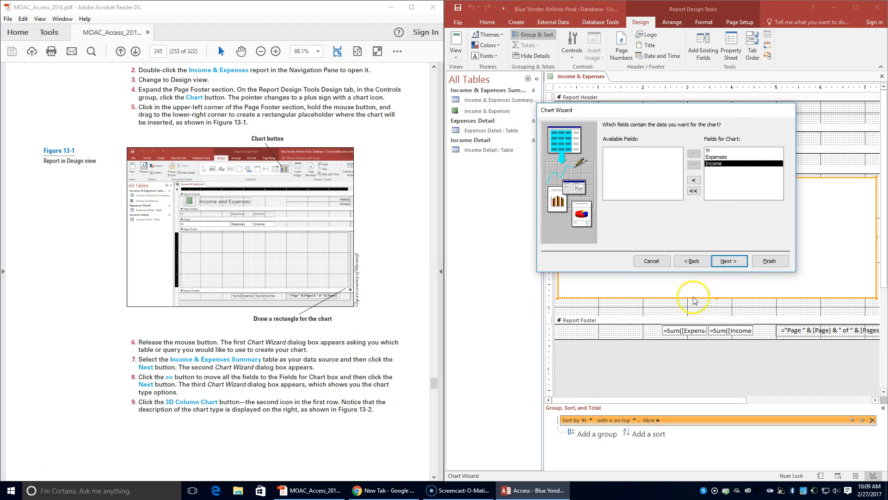
click(731, 261)
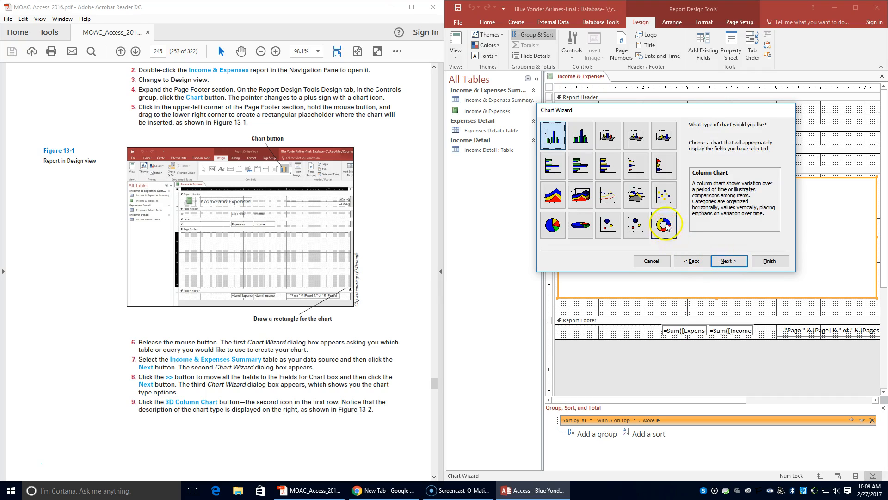
Step: Select the 3-D Column Chart type in the Chart Wizard
click(581, 136)
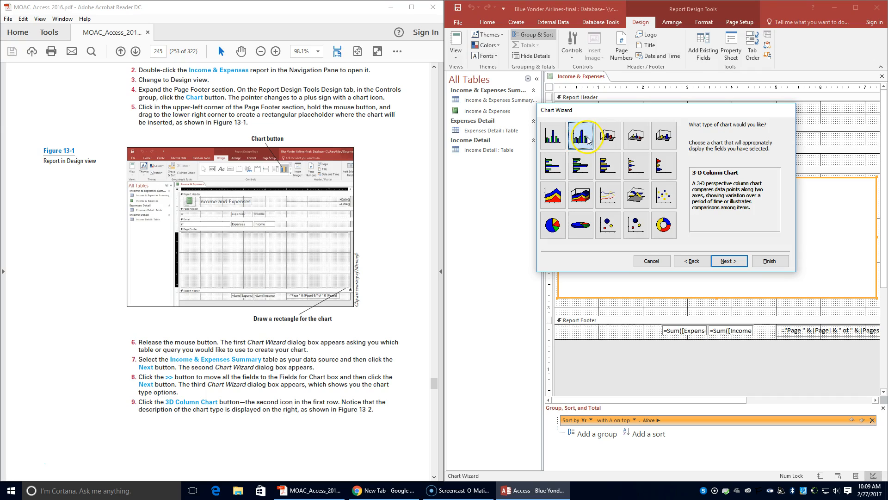
scroll(272, 356, down, 8)
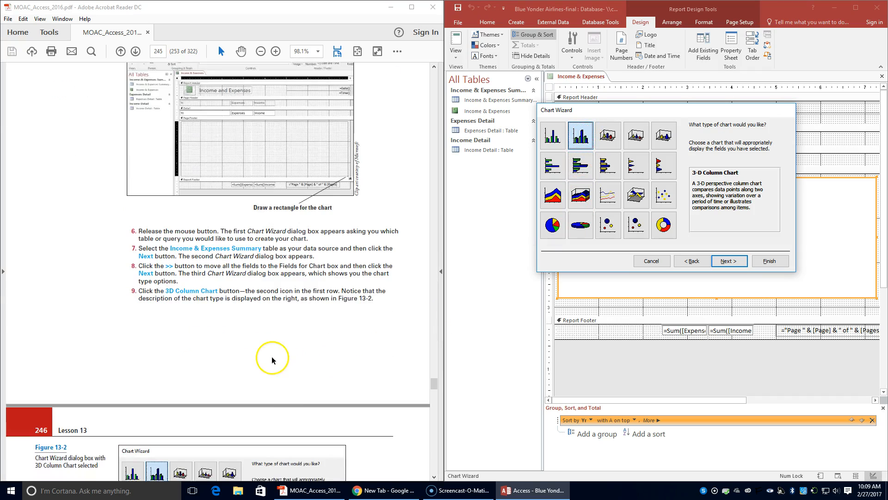
scroll(272, 358, down, 2)
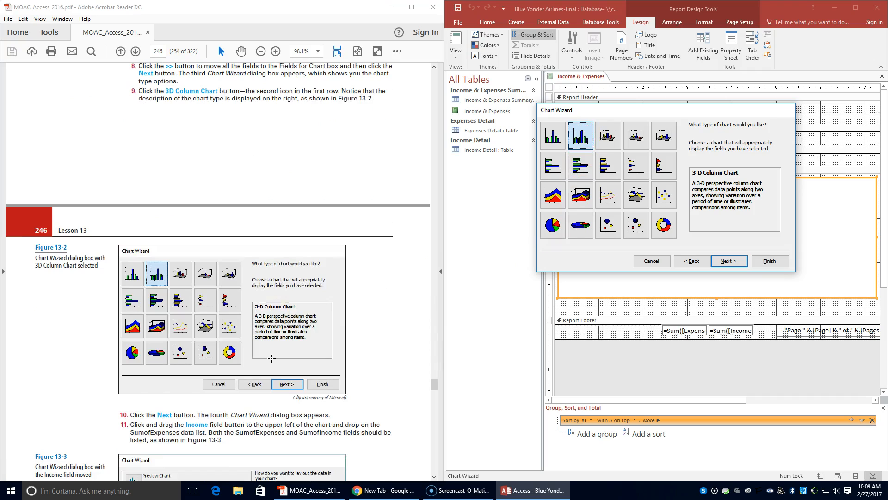
scroll(272, 359, down, 2)
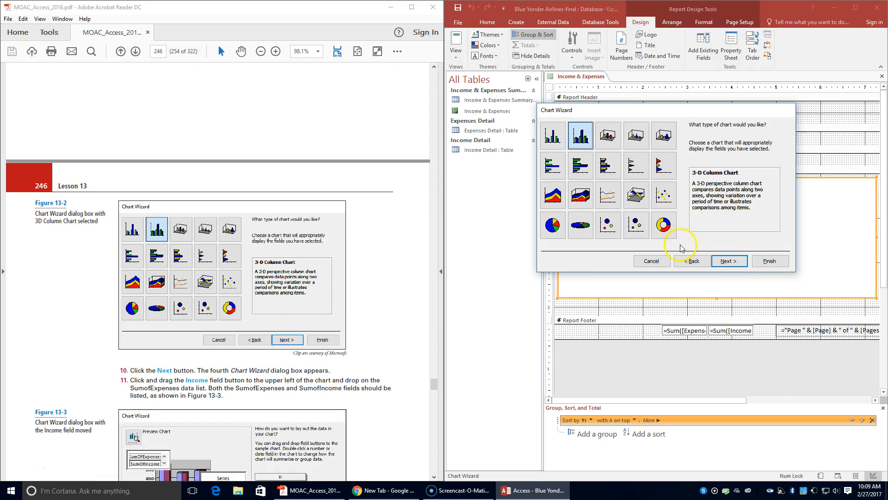
Step: Continue to the chart layout and add the Income field to the data area alongside SumOfExpenses
click(715, 259)
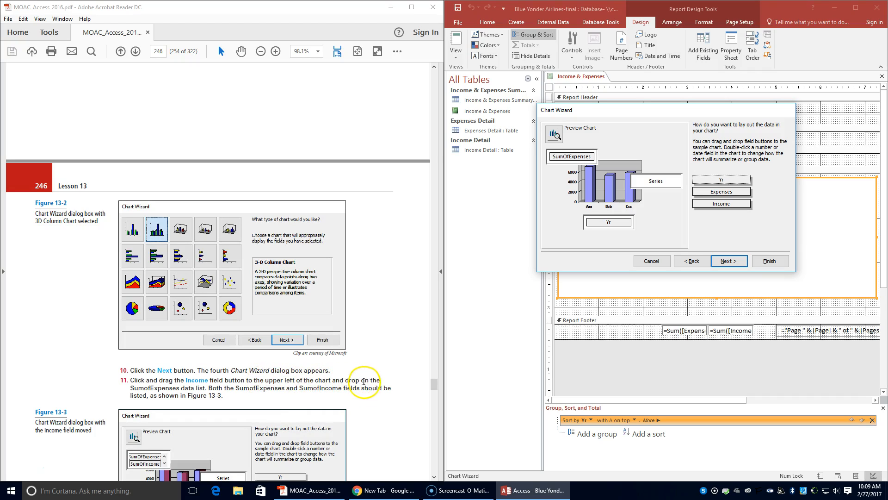
scroll(354, 382, down, 1)
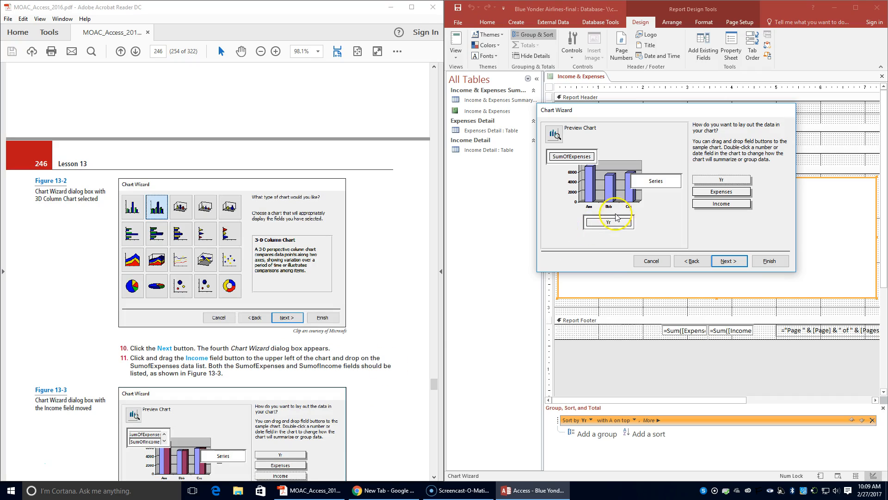
drag(720, 204, 720, 206)
drag(662, 223, 565, 155)
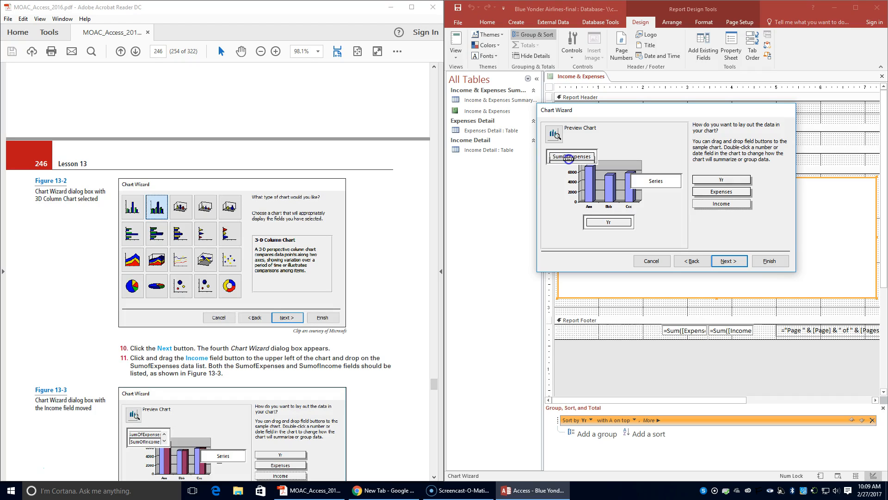
drag(571, 159, 571, 160)
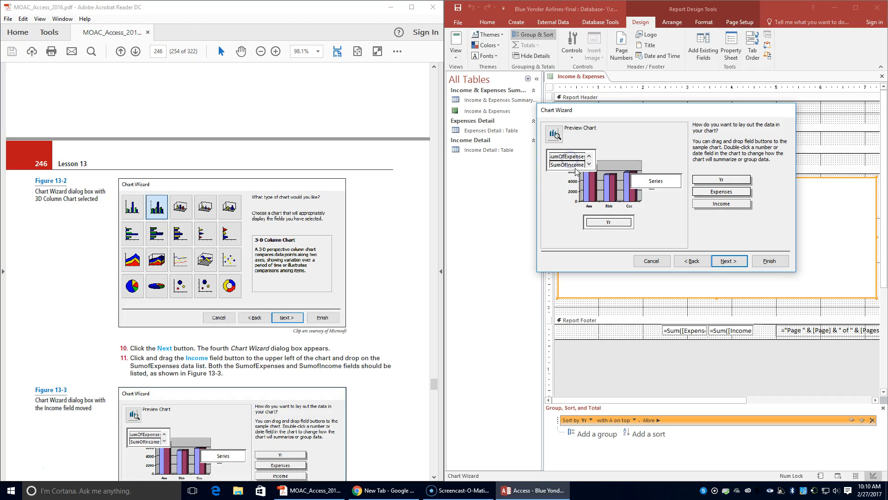
scroll(300, 365, down, 4)
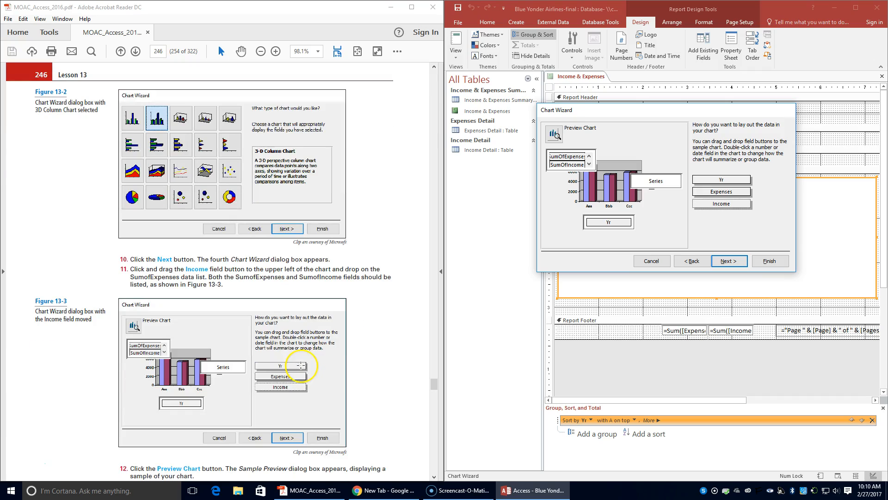
scroll(302, 369, down, 4)
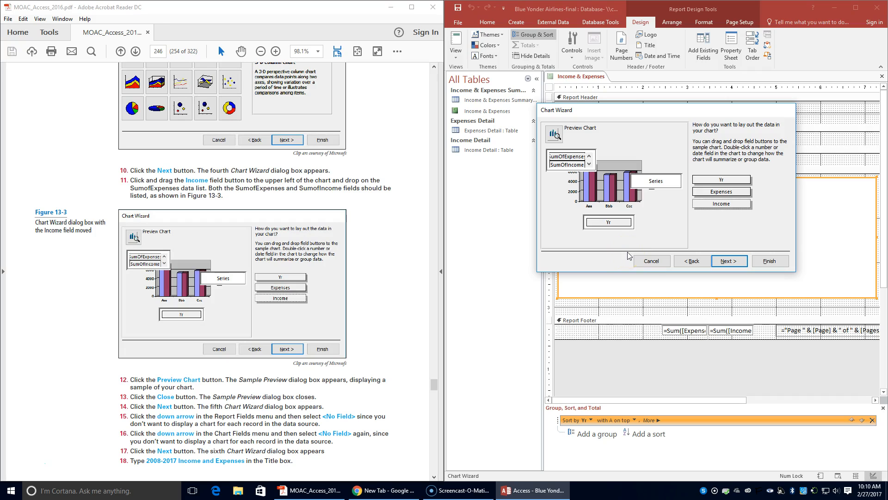
click(744, 262)
click(740, 262)
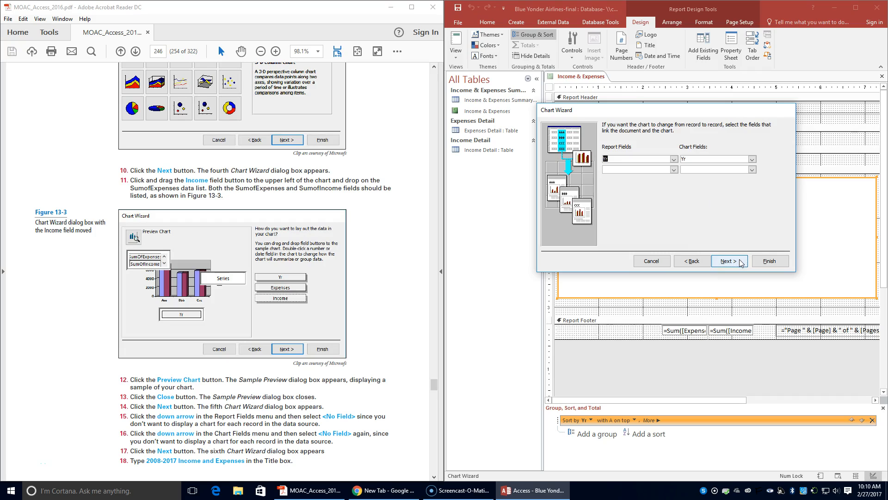
click(680, 264)
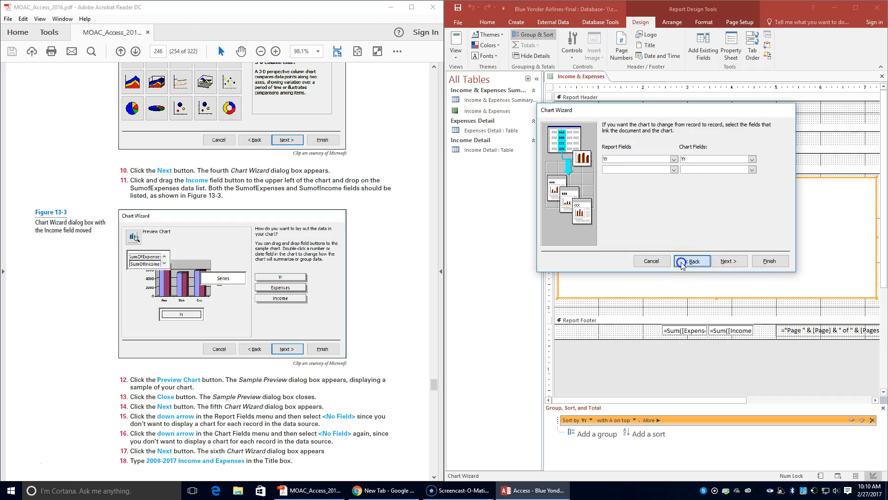
click(682, 263)
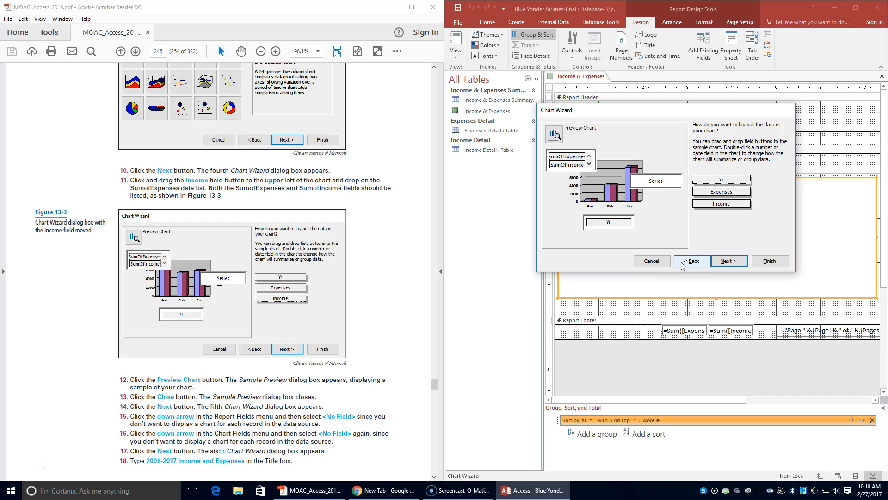
Step: Preview the sample chart and close the preview
click(544, 138)
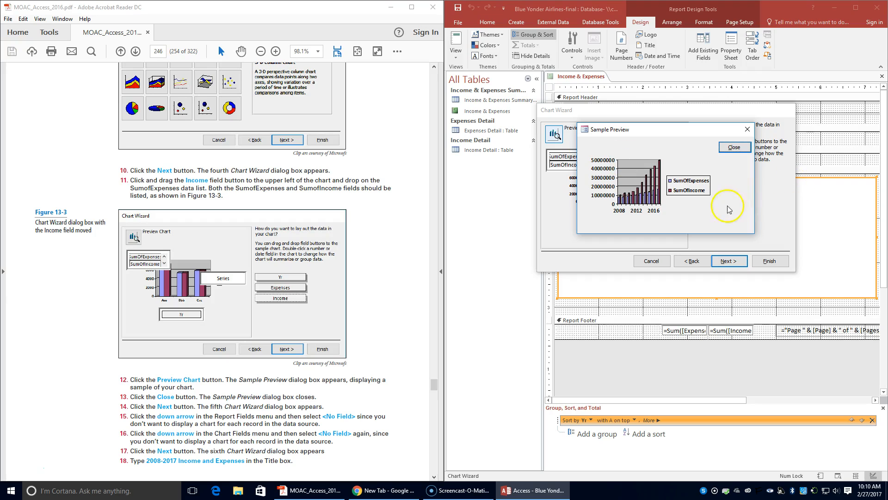
click(743, 148)
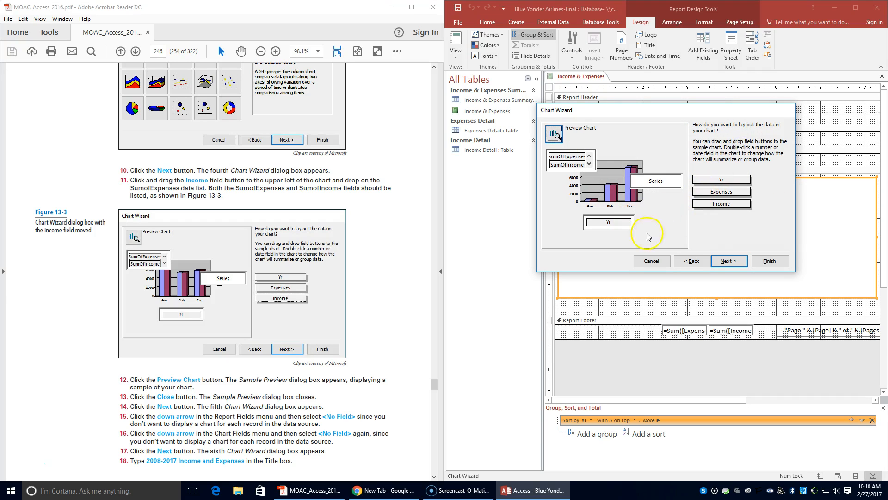
Step: Continue and set both the Report Fields and Chart Fields links to <No Field>, then continue
click(729, 266)
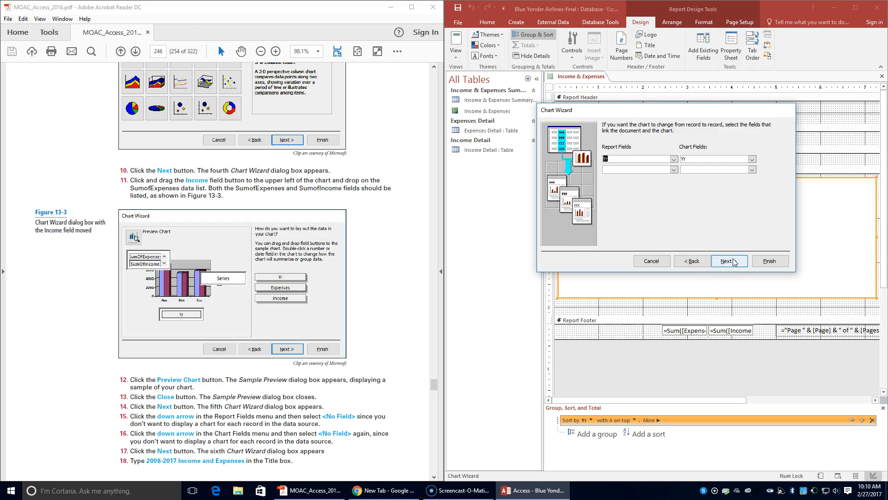
click(674, 160)
click(633, 167)
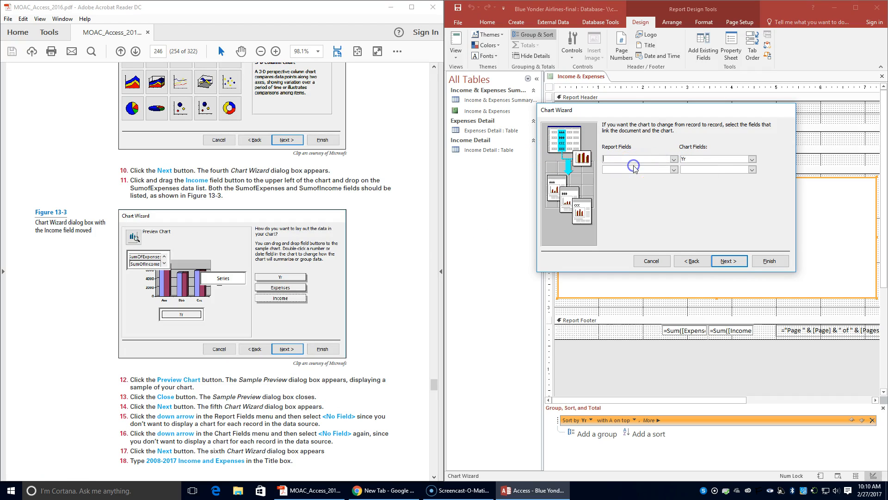
click(752, 160)
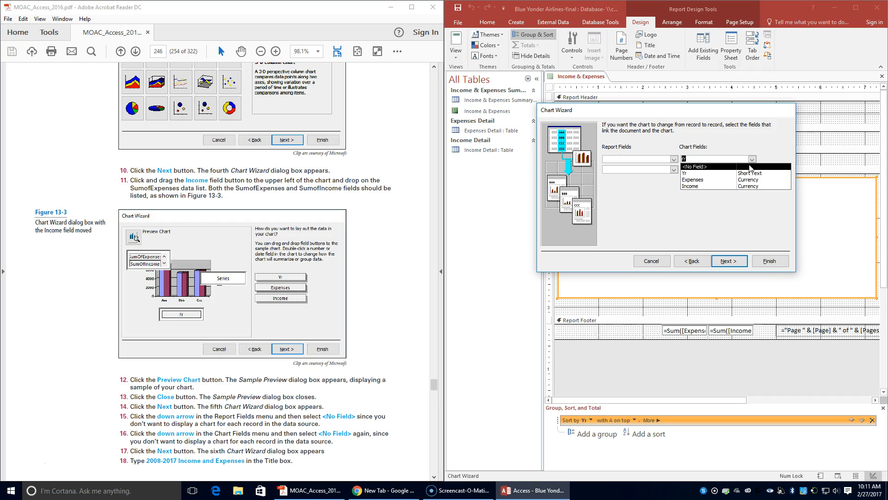
click(751, 166)
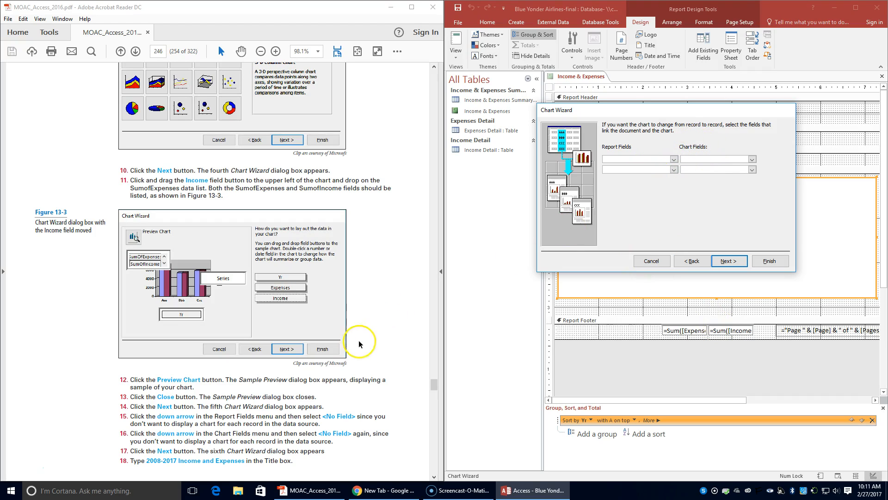
click(728, 261)
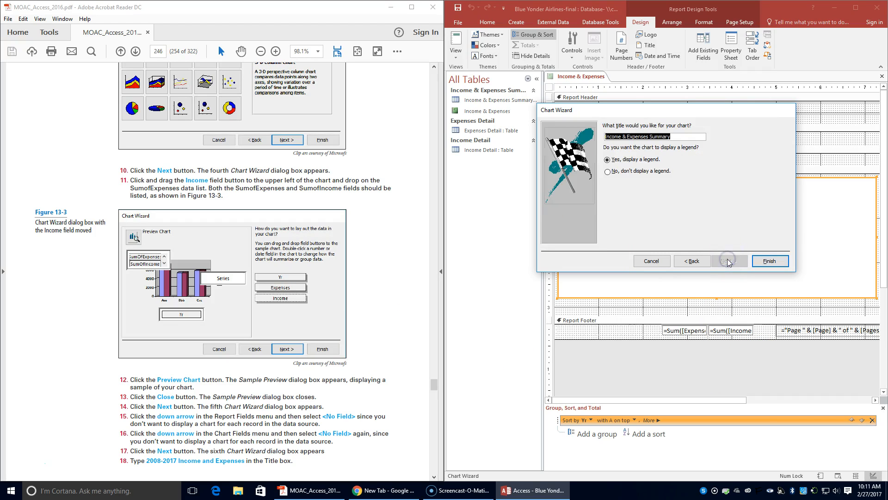
Step: Title the chart 2008-2017 Income and Expenses, keep the legend displayed, and finish the wizard
click(642, 230)
text(2008)
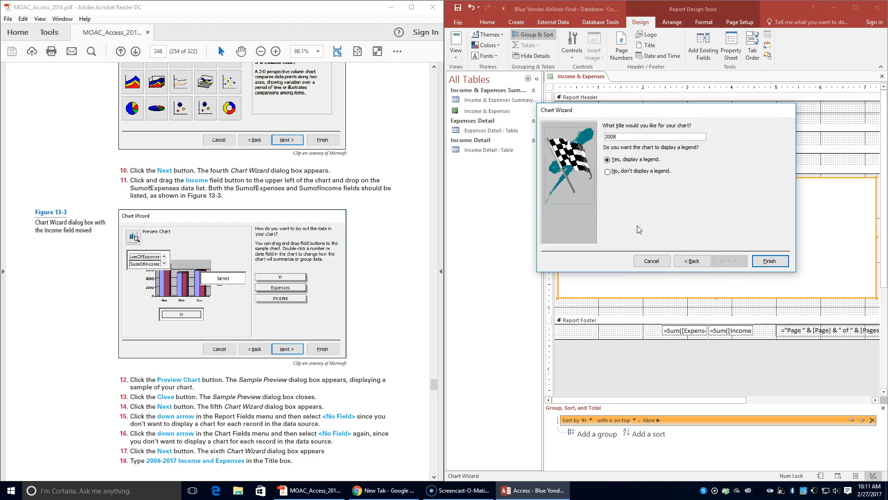
text(-2017 Income and Expenses)
scroll(394, 254, down, 3)
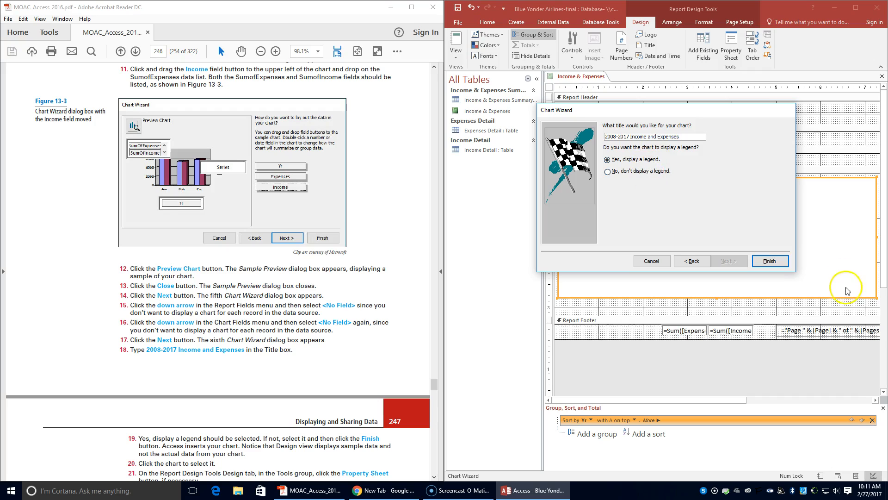
click(770, 261)
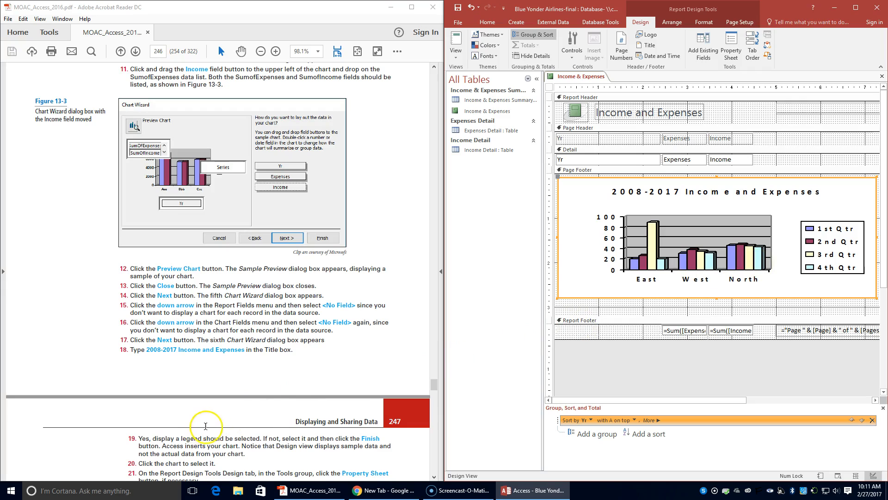
Step: Select the chart and set its Enabled data property to Yes in the Property Sheet, then close the sheet
scroll(209, 428, down, 2)
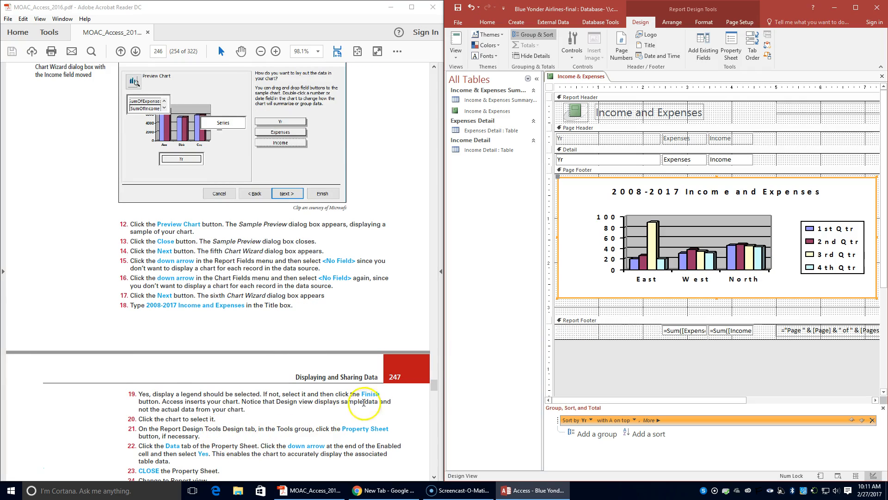
click(665, 213)
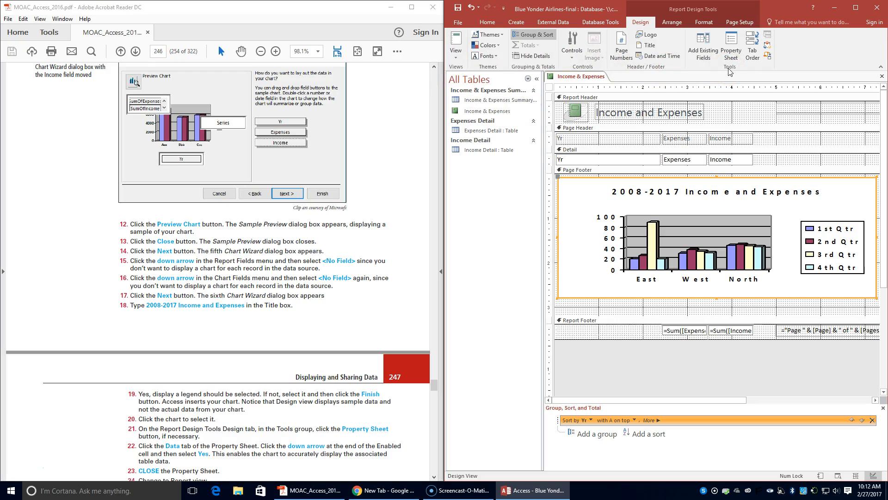
click(731, 46)
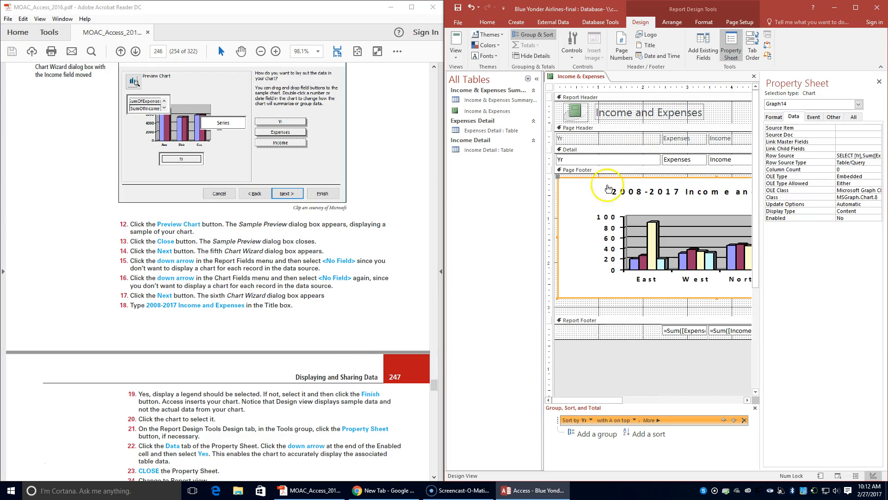
scroll(287, 414, down, 1)
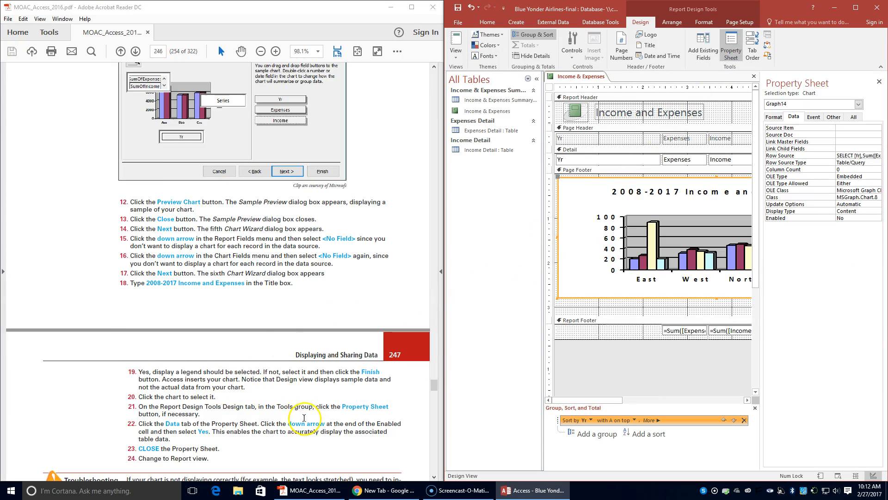
click(796, 117)
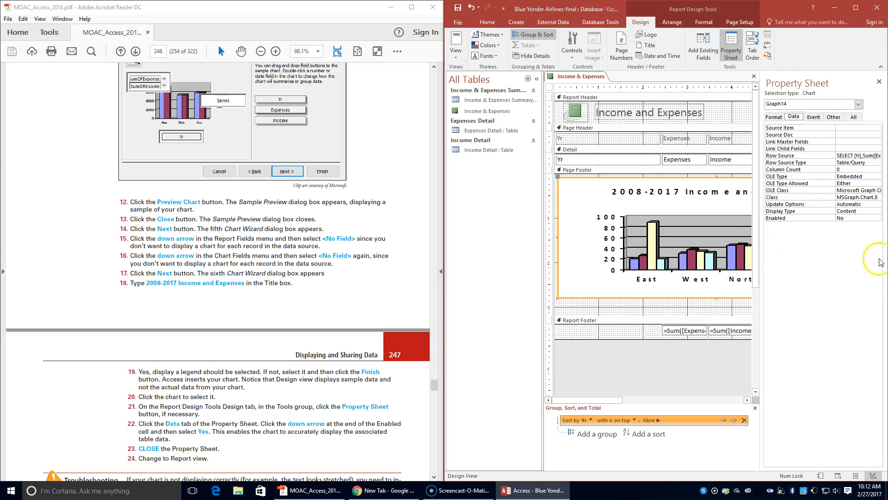
click(877, 218)
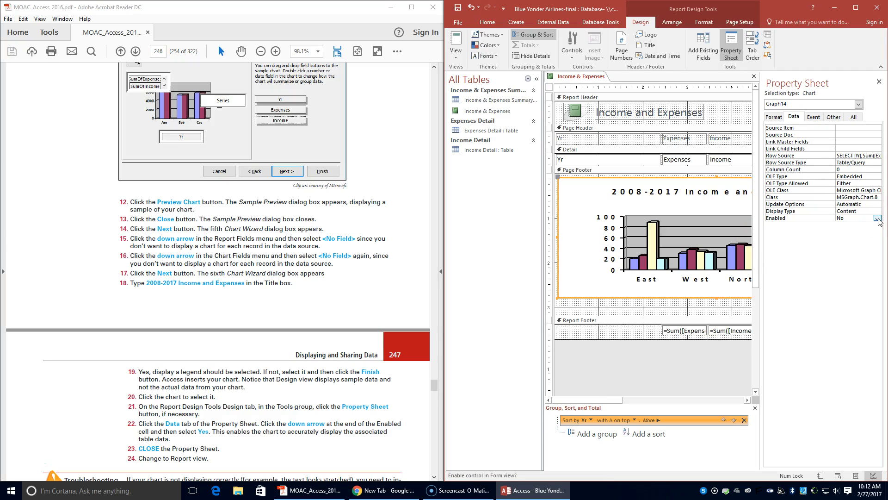
click(877, 218)
click(861, 226)
click(879, 82)
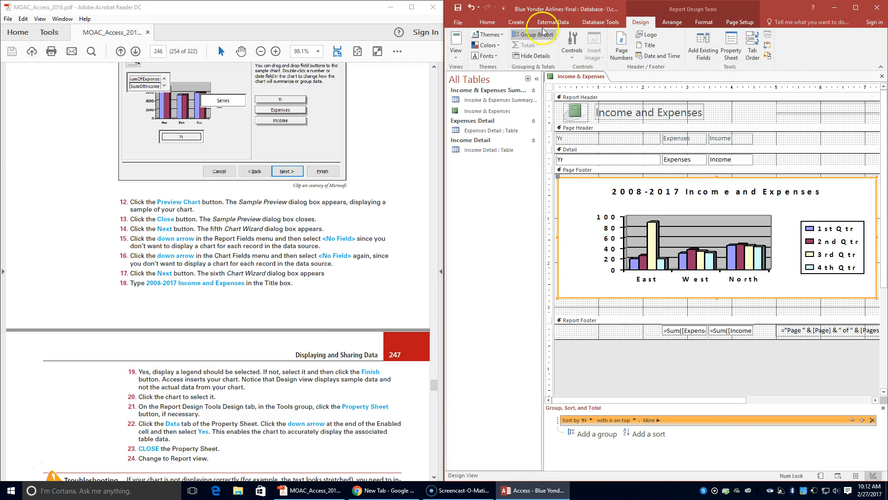
Step: Switch the report to Report view to see the chart
click(455, 60)
click(467, 90)
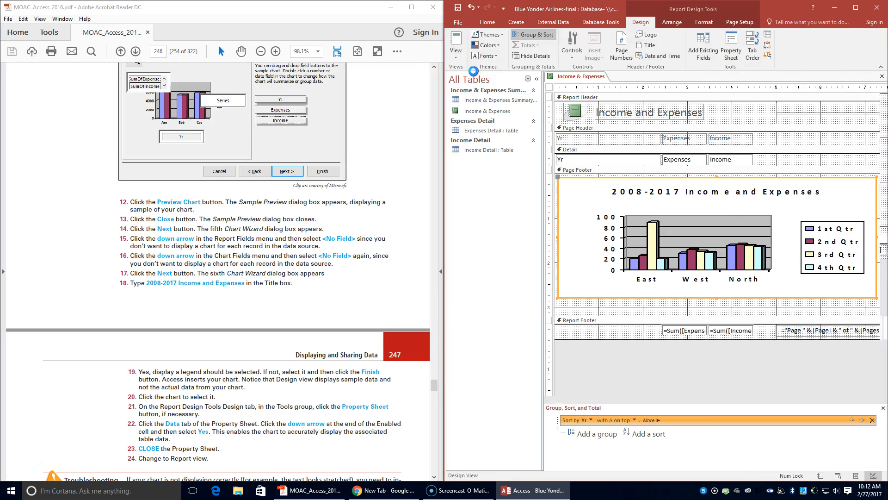
scroll(247, 325, down, 4)
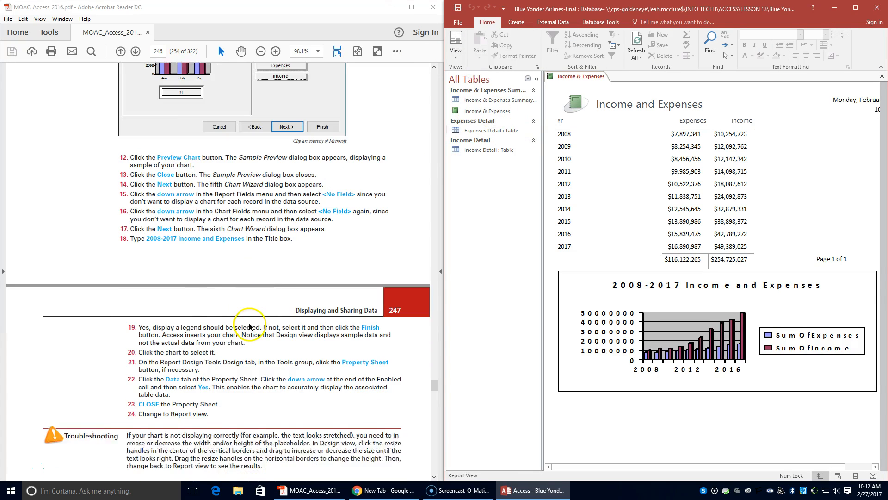
scroll(247, 325, down, 5)
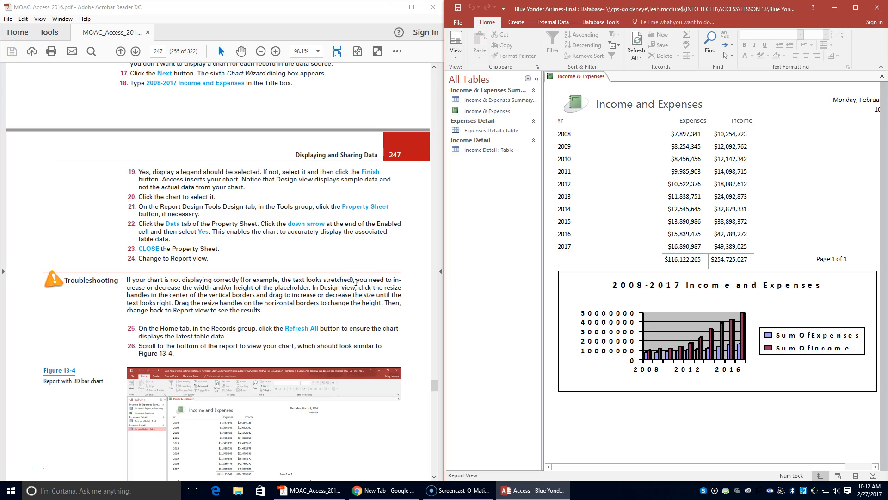
scroll(356, 283, down, 1)
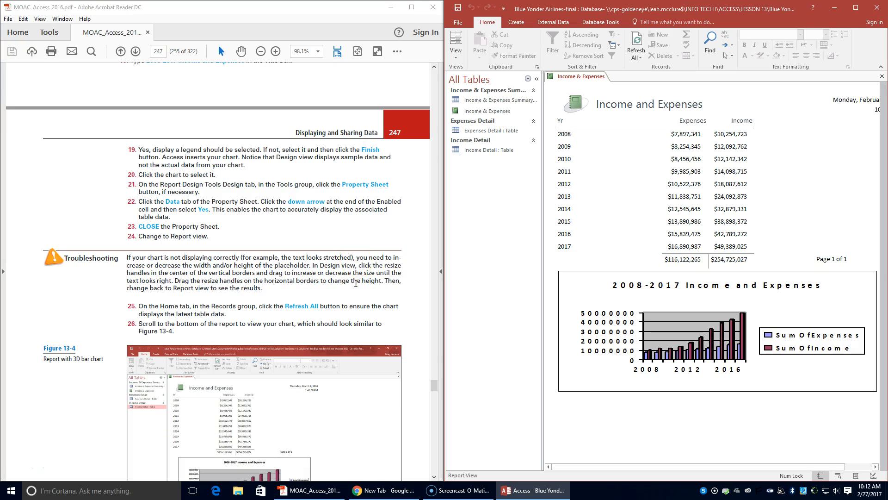
scroll(356, 284, down, 1)
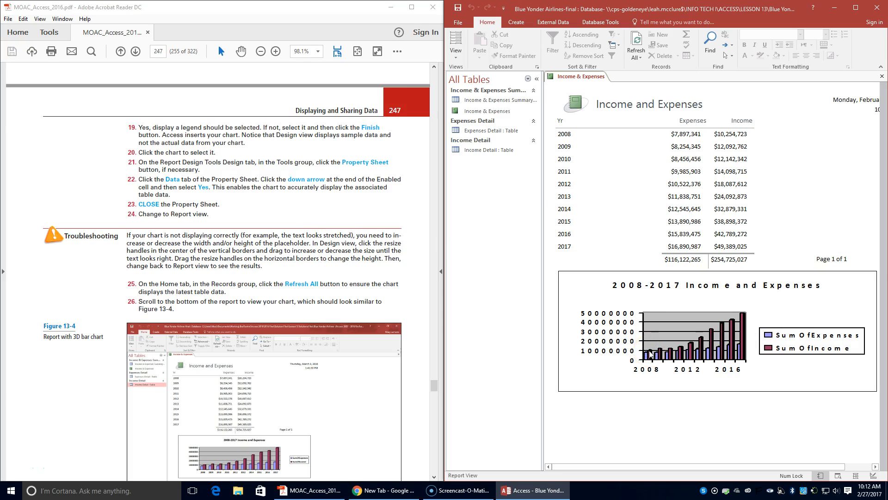
scroll(352, 323, down, 3)
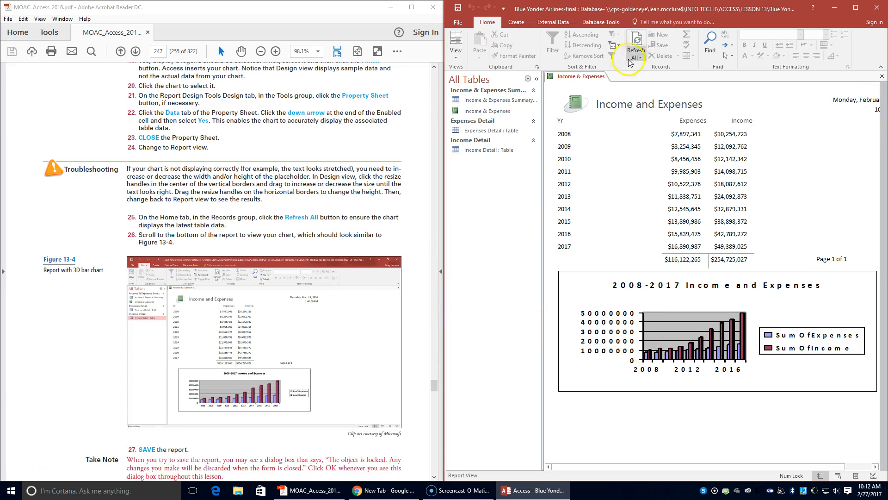
Step: Widen the Access window and switch the report back to Design view
drag(445, 157, 370, 155)
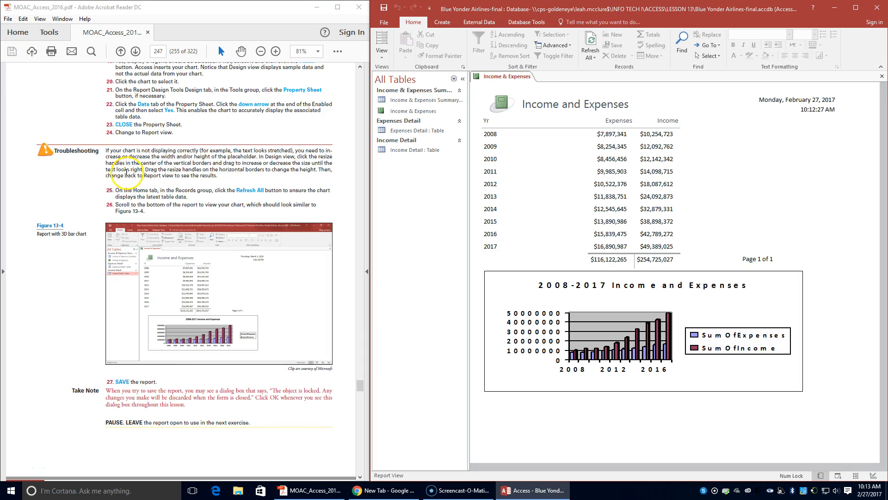
click(382, 54)
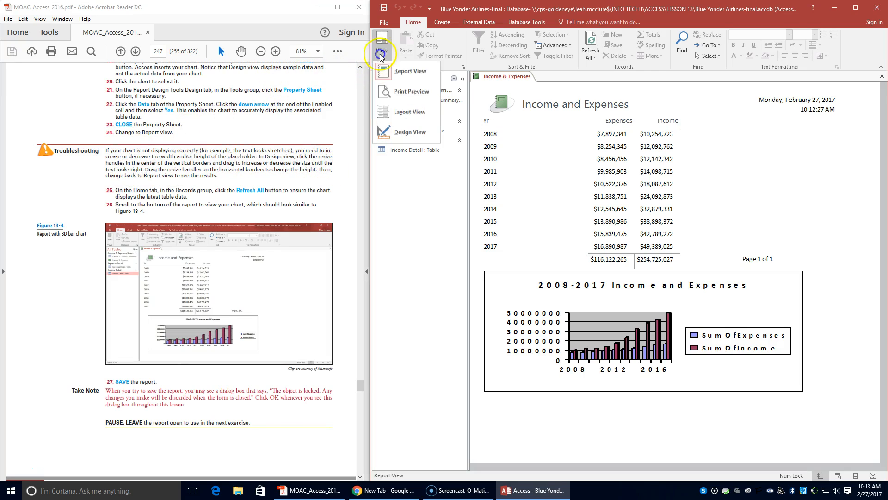
click(395, 133)
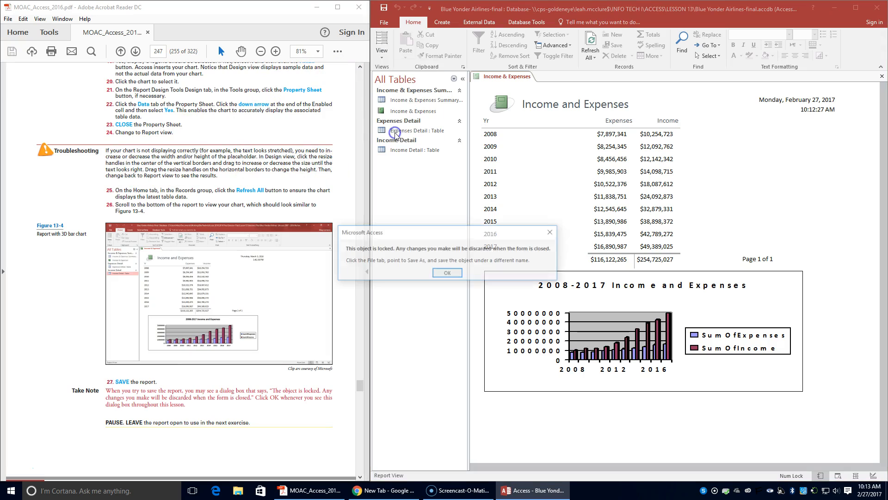
Step: Make the chart in the page footer slightly taller, then switch the report to Report view to check it
click(448, 274)
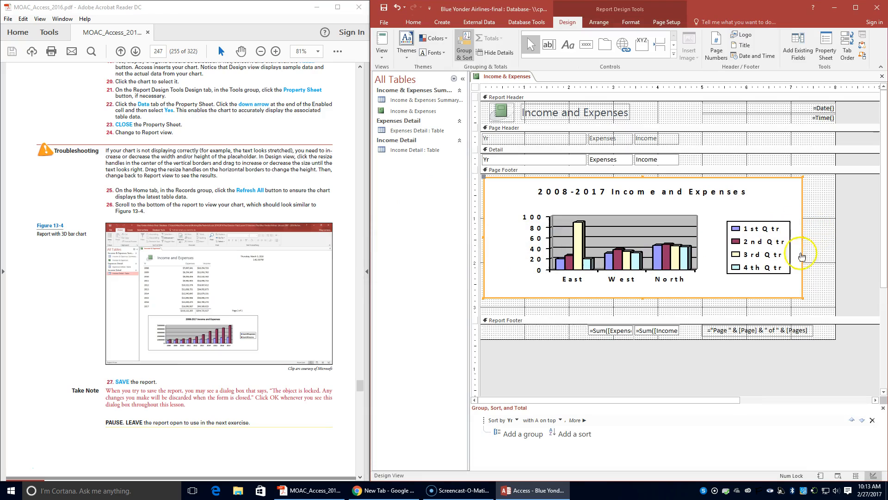
mouse_move(643, 297)
mouse_down()
mouse_move(643, 322)
mouse_move(642, 314)
mouse_up()
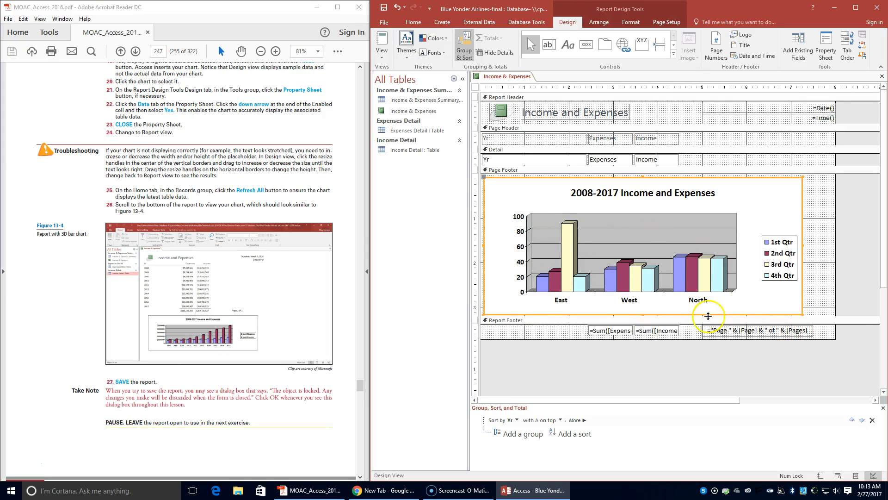
click(382, 48)
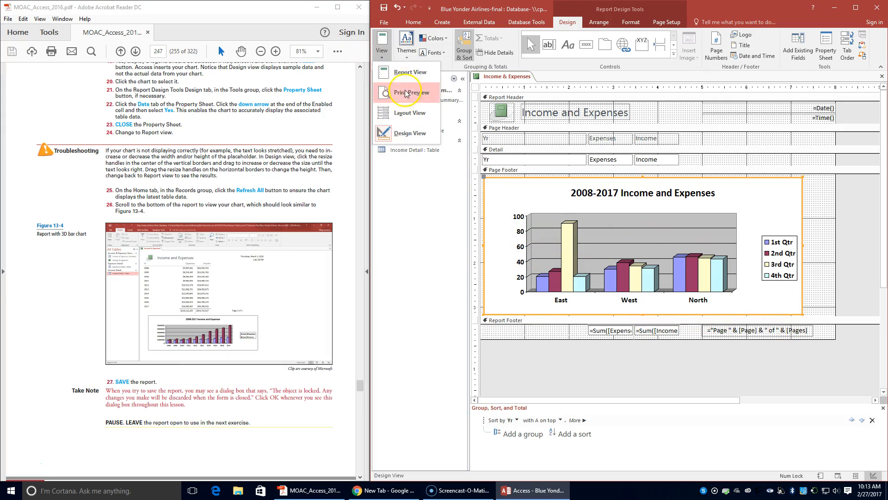
click(403, 72)
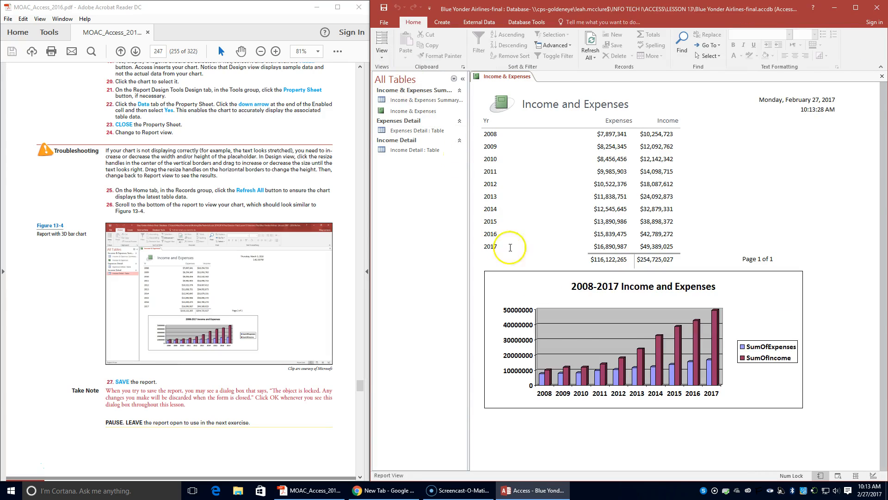
Step: Refresh all data so the chart shows the latest table values
scroll(195, 327, down, 1)
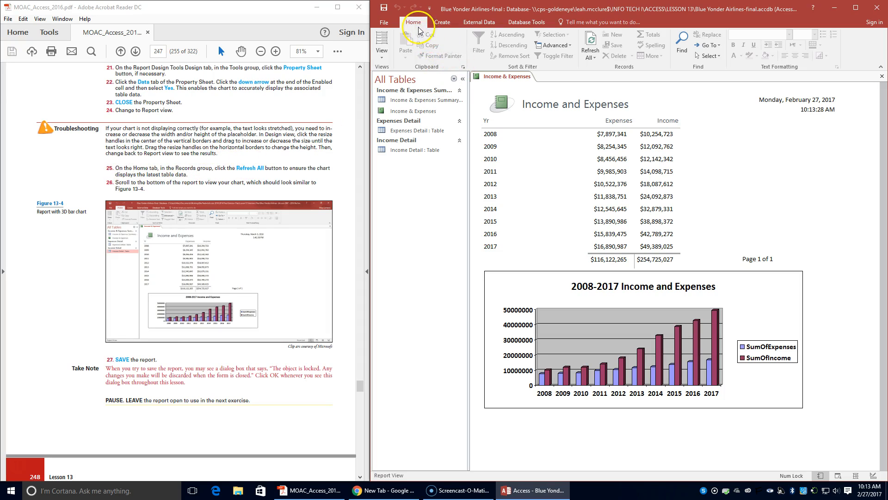
click(594, 58)
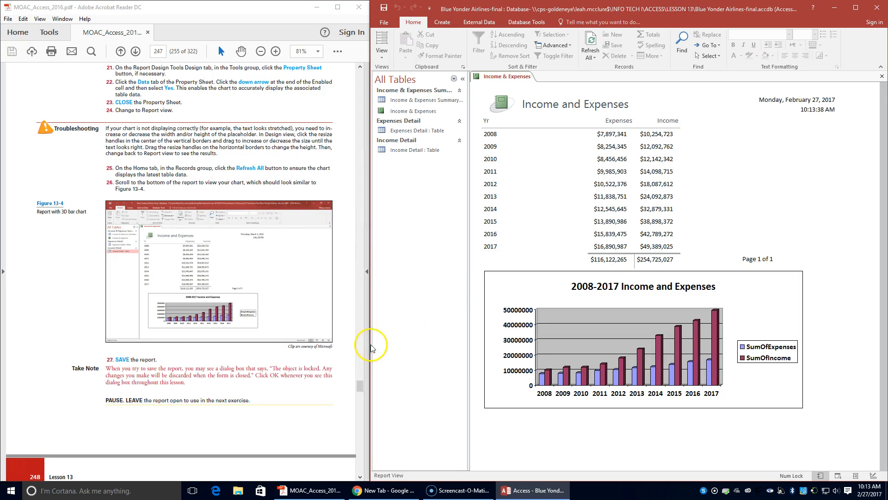
Step: Save the Income & Expenses report
click(384, 8)
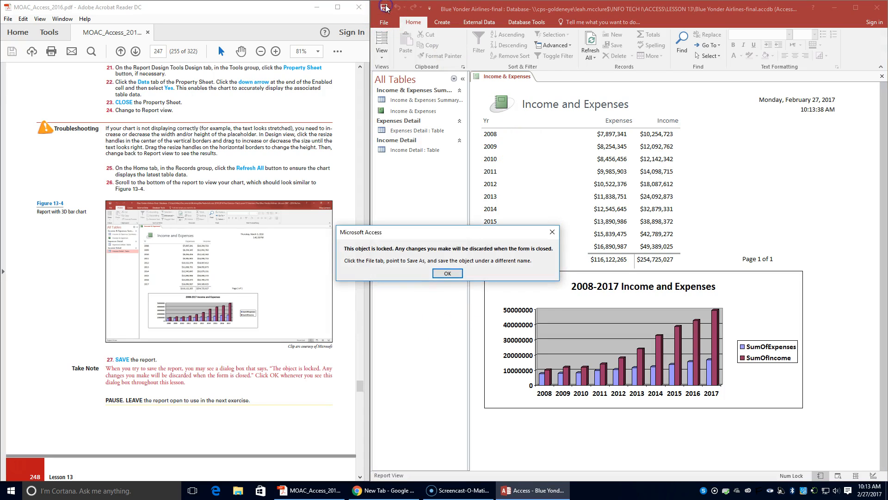
click(448, 273)
right_click(518, 78)
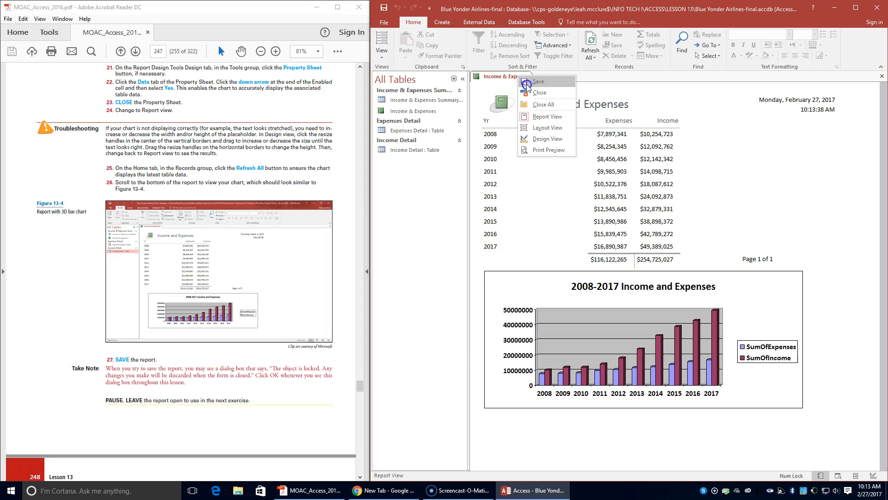
click(532, 81)
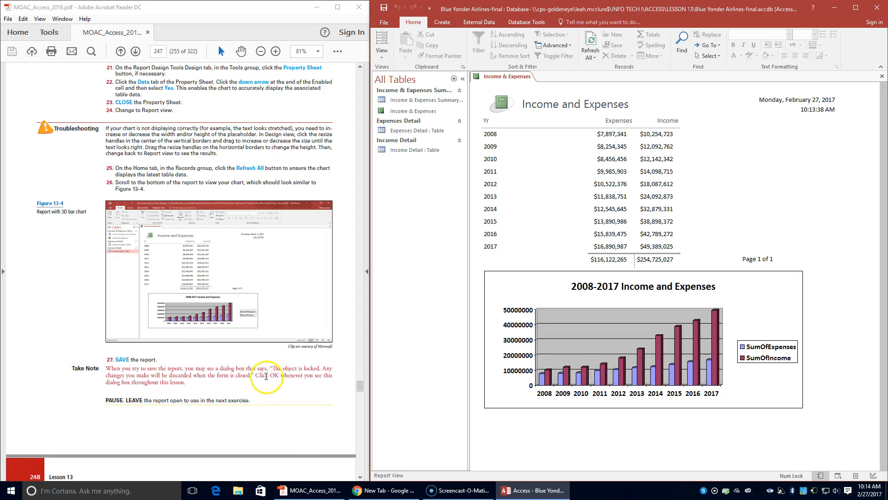
Step: Switch the report to Design view and open the chart for editing in Microsoft Graph
scroll(259, 380, down, 3)
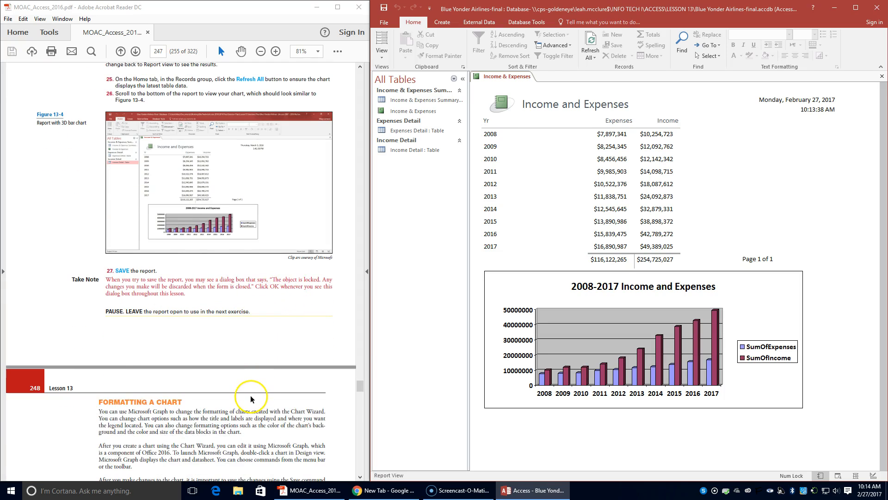
scroll(246, 388, down, 1)
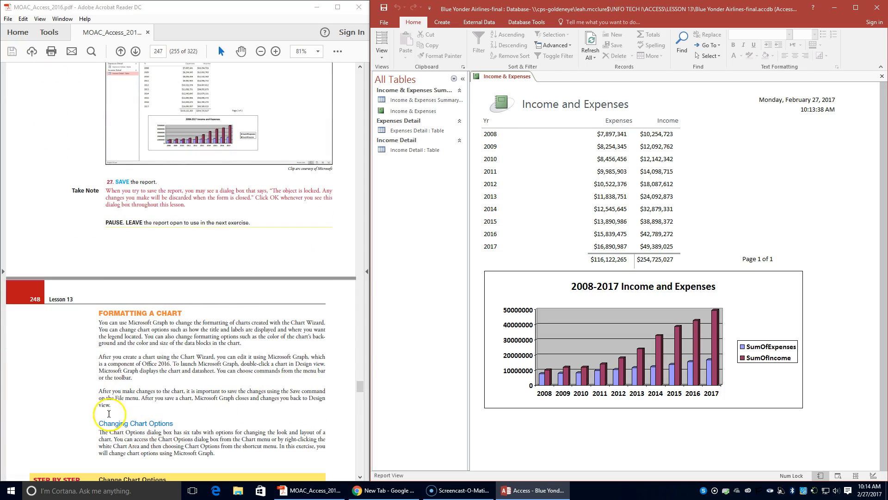
scroll(42, 412, down, 2)
scroll(60, 401, down, 1)
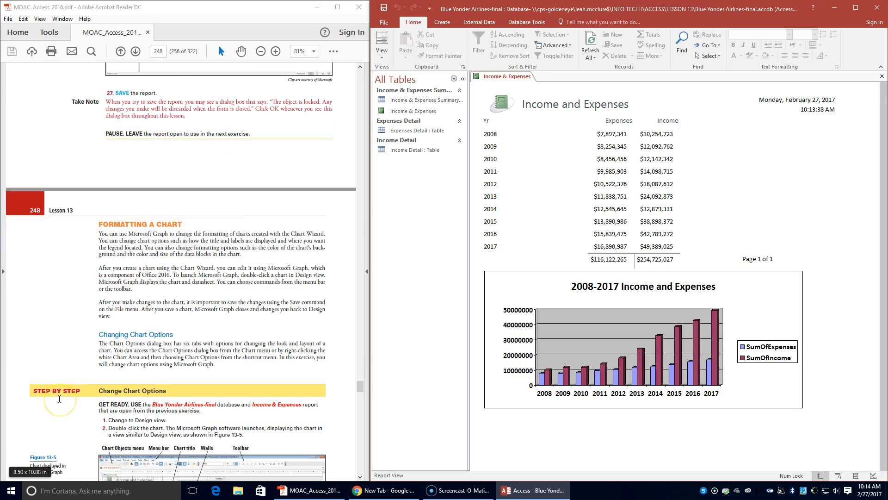
scroll(59, 399, down, 5)
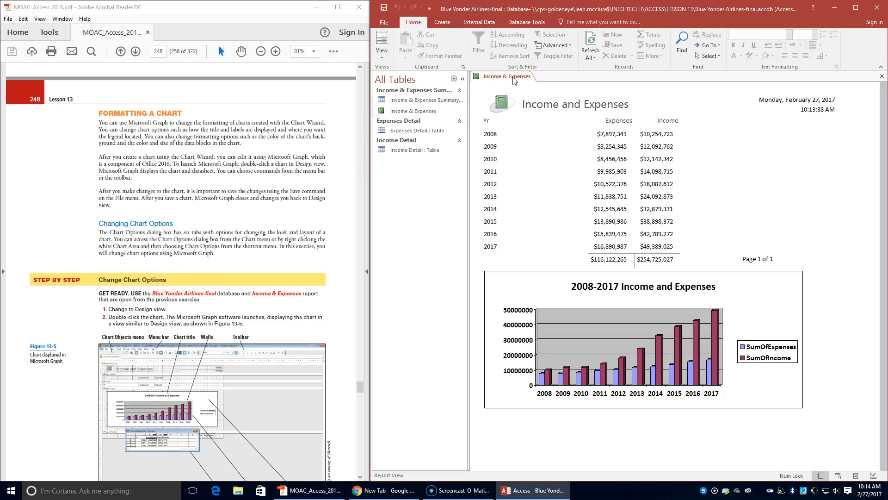
click(381, 52)
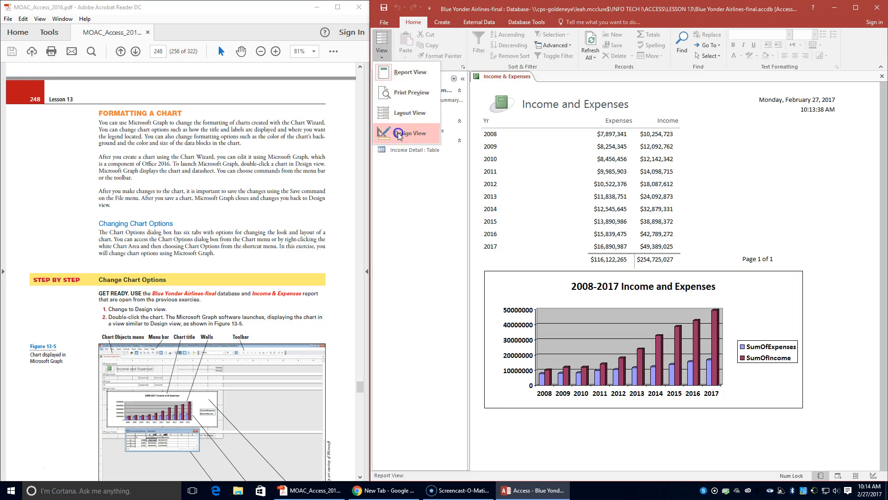
click(399, 134)
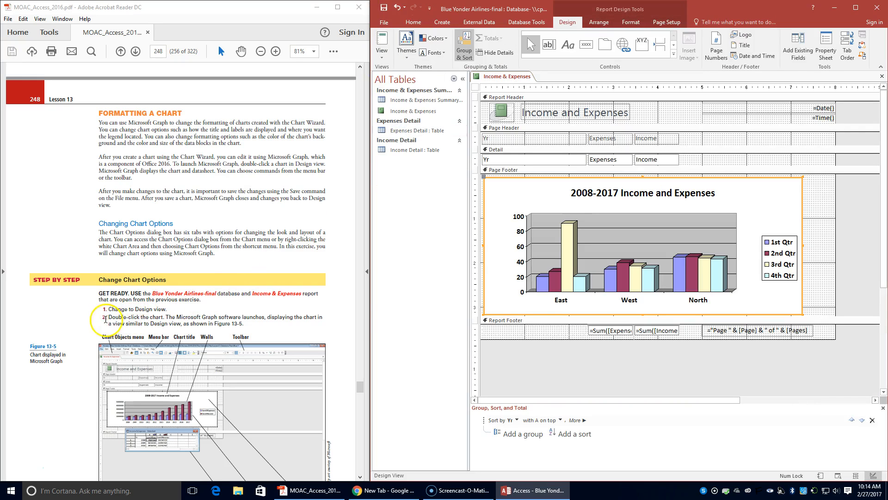
double_click(610, 245)
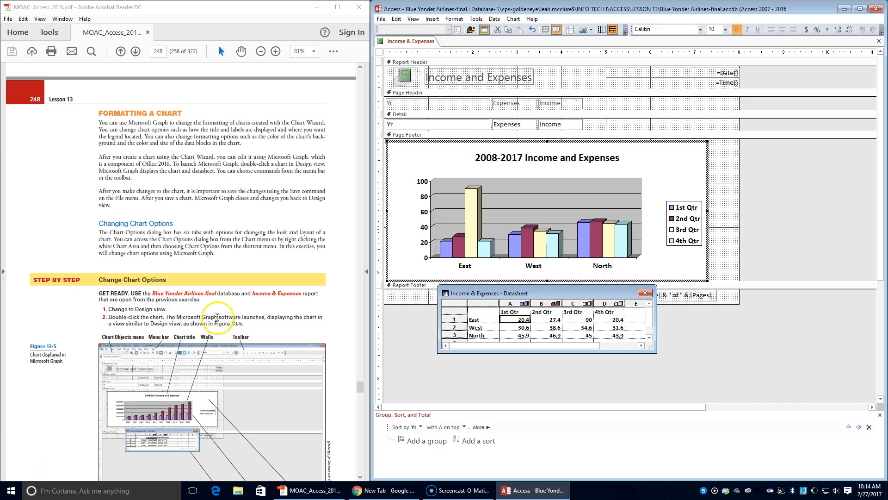
scroll(236, 319, down, 2)
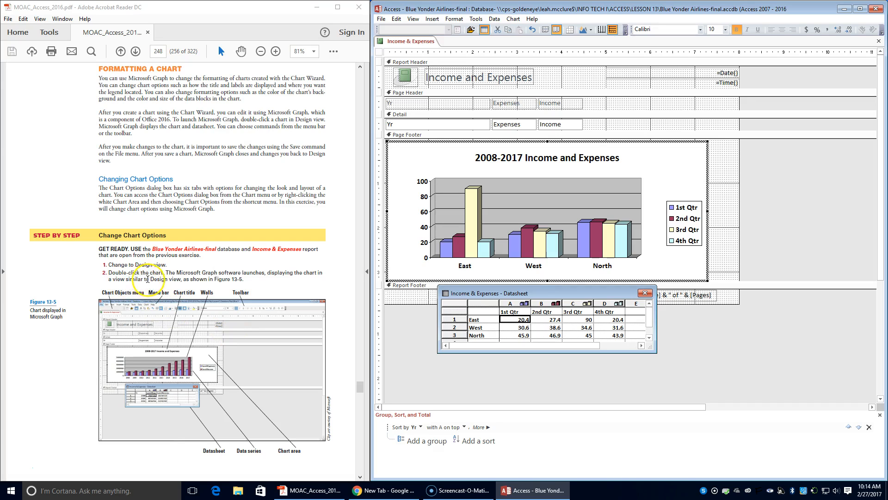
scroll(202, 293, down, 5)
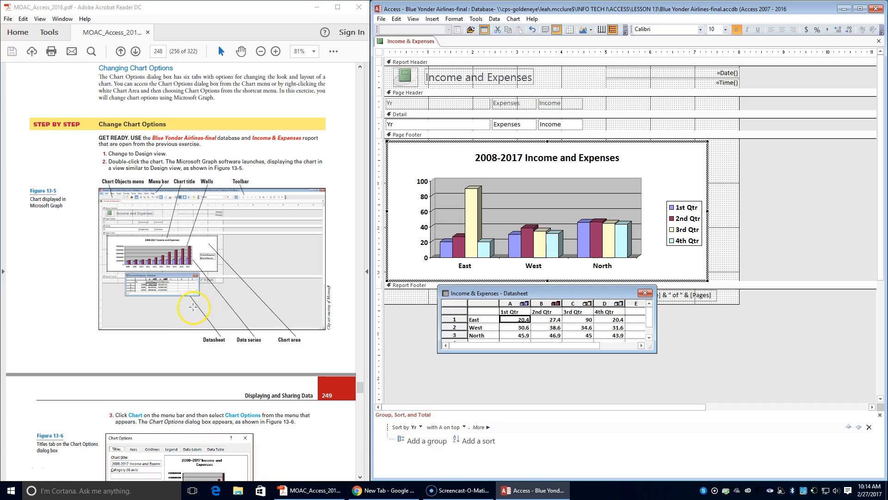
scroll(192, 307, down, 1)
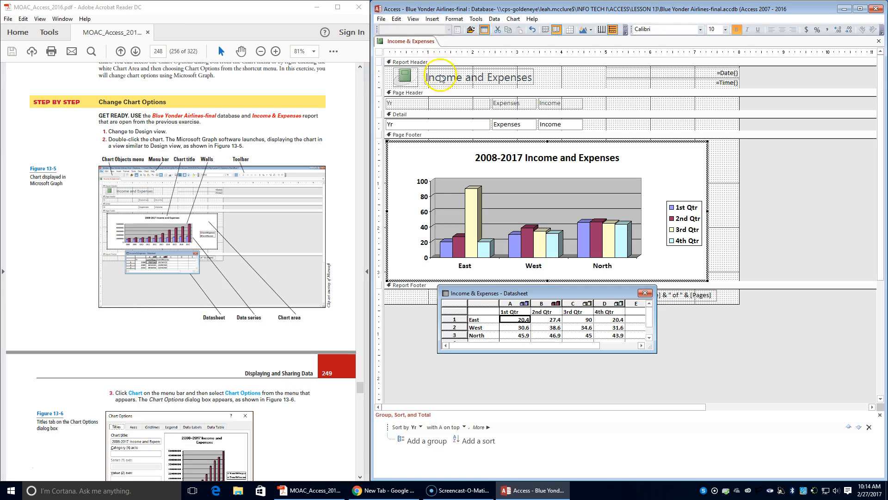
click(410, 41)
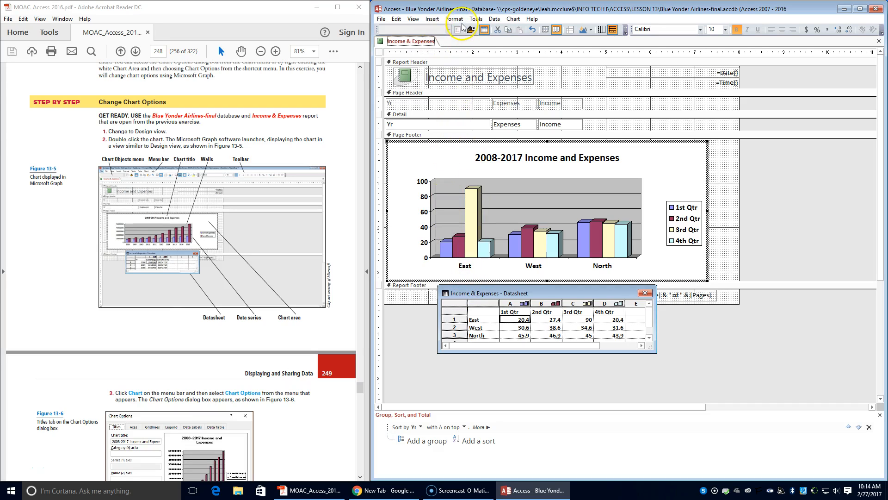
click(396, 19)
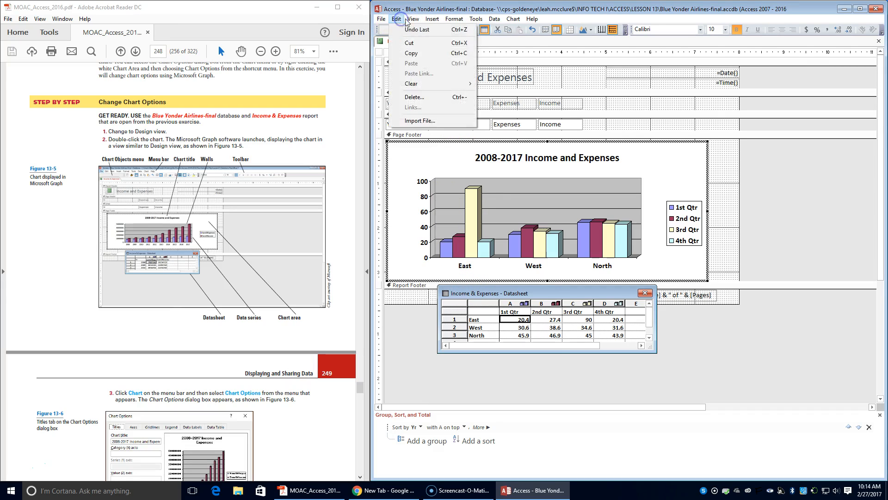
mouse_move(456, 21)
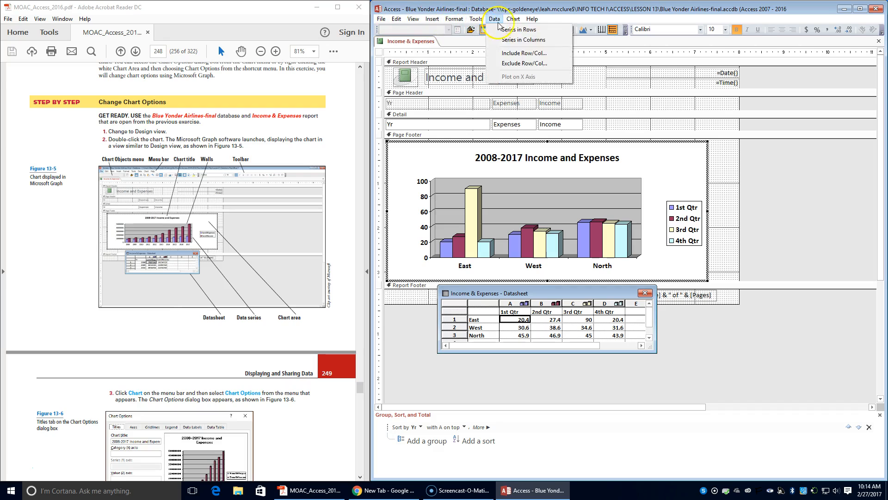
mouse_move(530, 22)
click(470, 37)
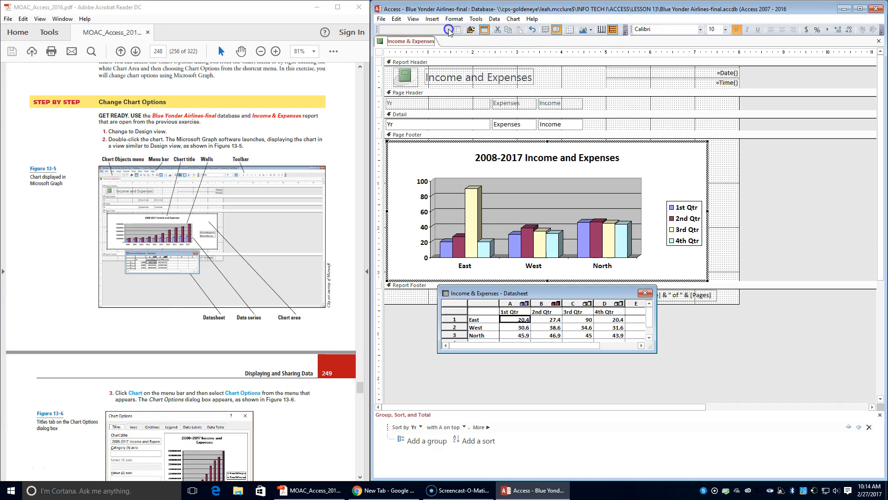
Step: Examine the chart's parts by selecting the plot area, chart area and walls in turn
click(413, 165)
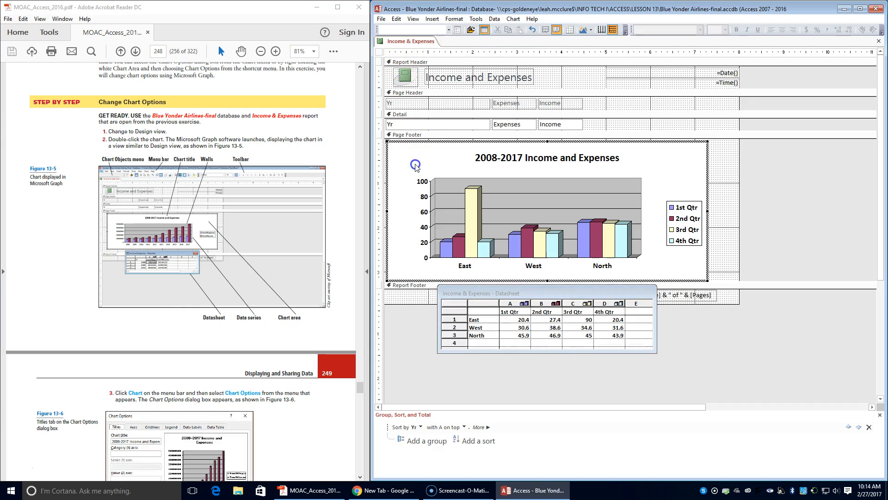
click(450, 30)
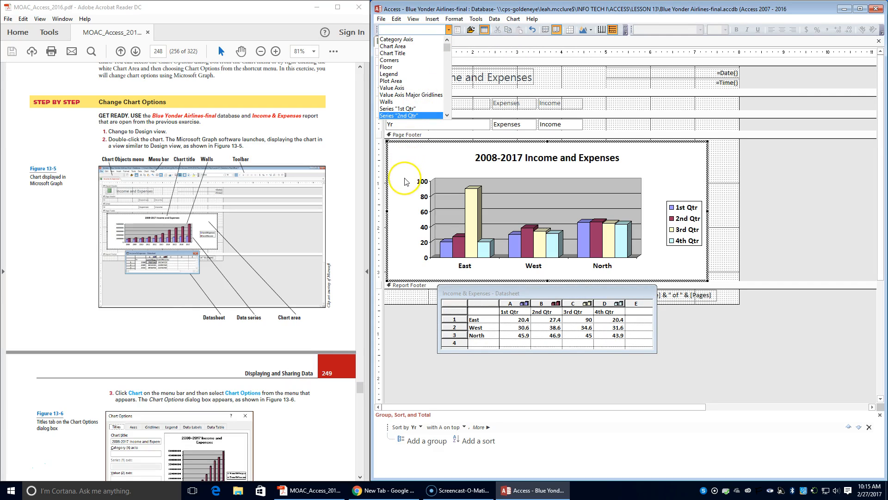
click(406, 198)
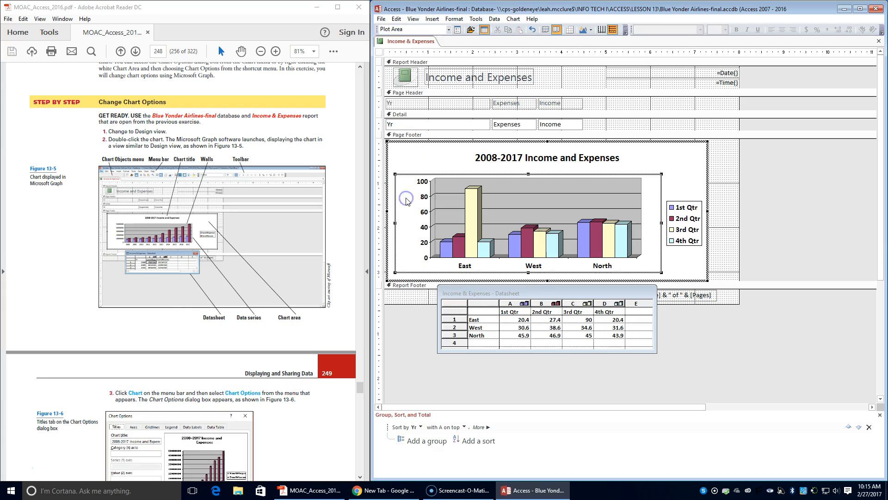
click(403, 150)
click(412, 195)
click(414, 151)
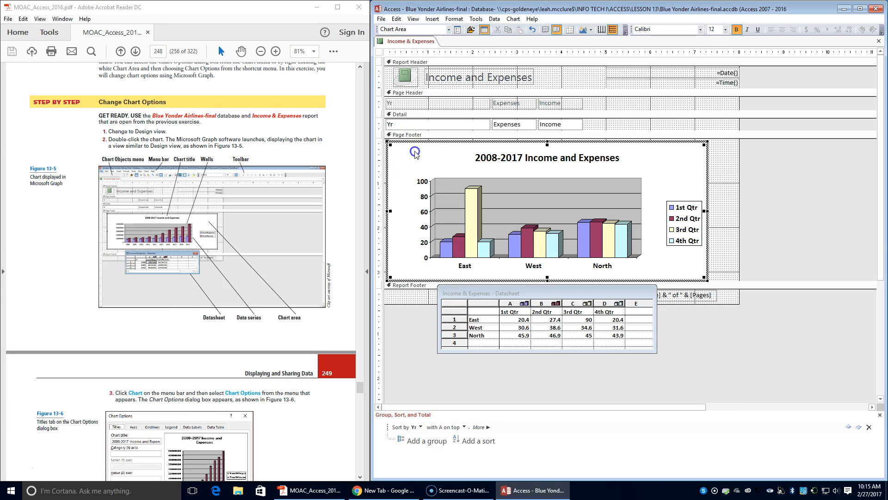
click(448, 29)
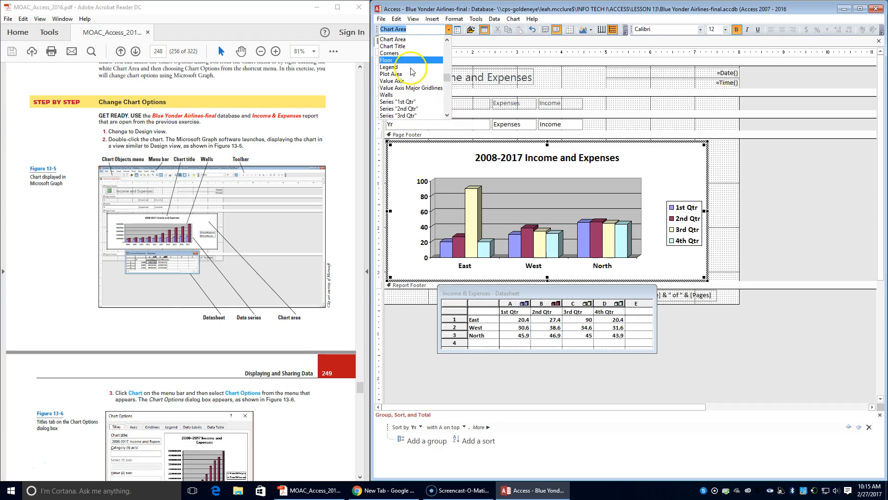
scroll(411, 72, up, 1)
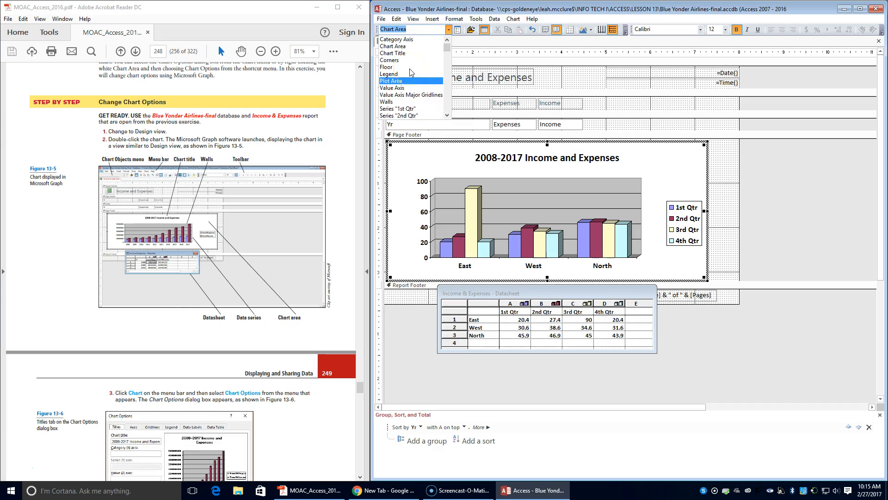
click(439, 182)
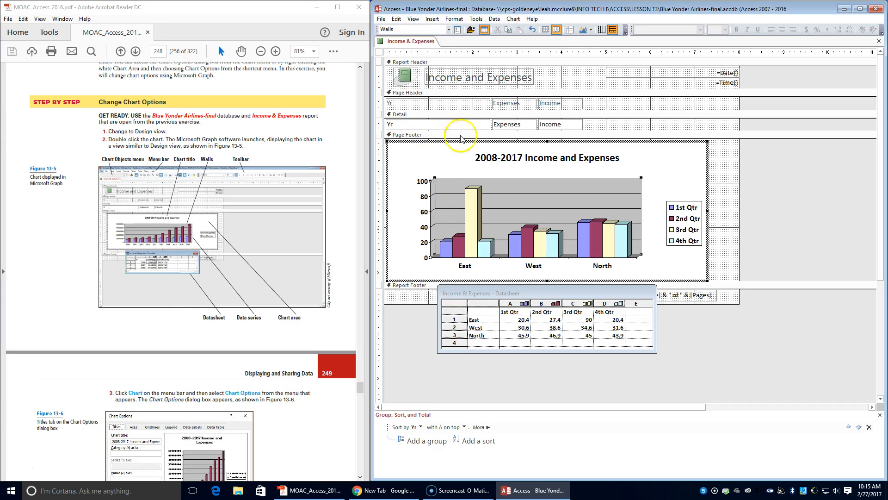
click(448, 29)
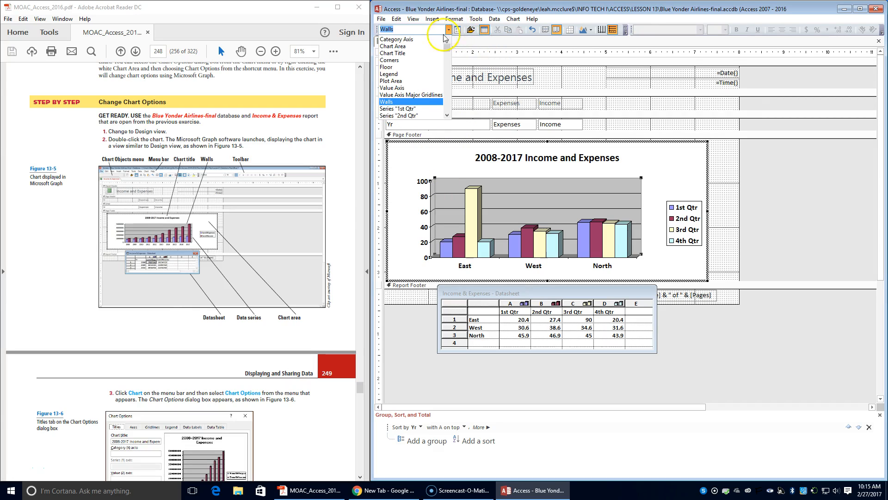
scroll(333, 99, down, 3)
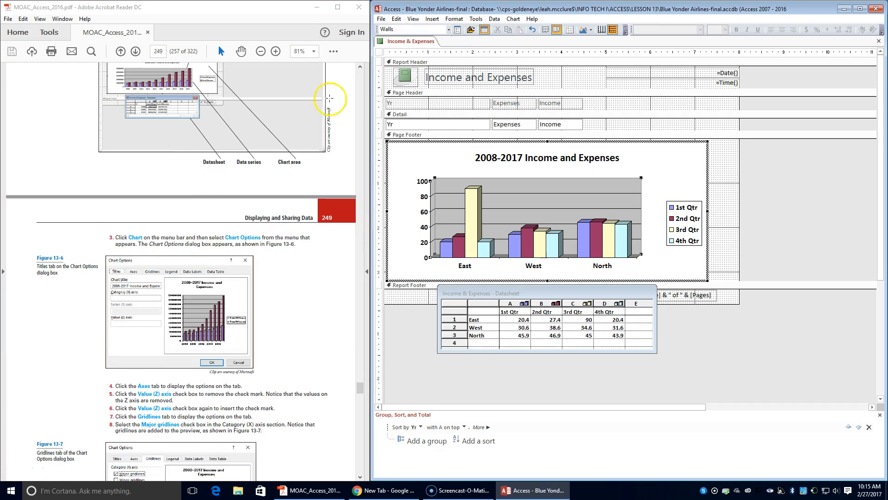
Step: Open Chart Options and switch the value (Z) axis off and back on
click(513, 19)
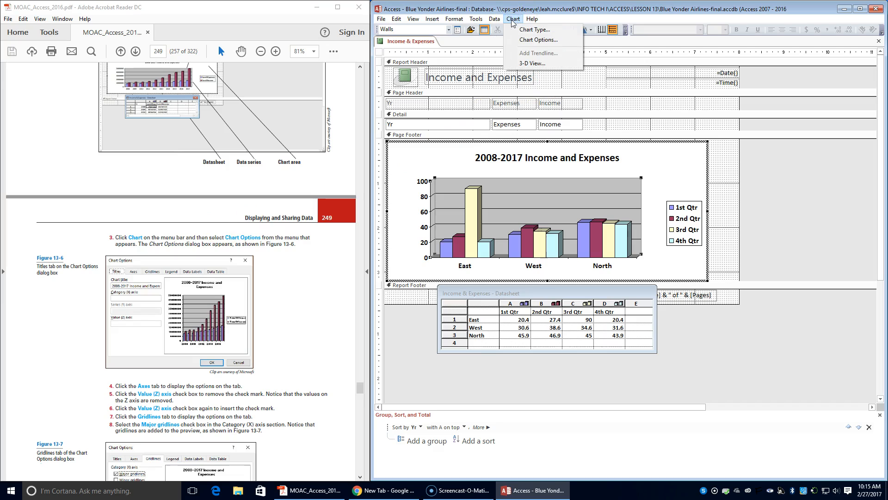
click(538, 40)
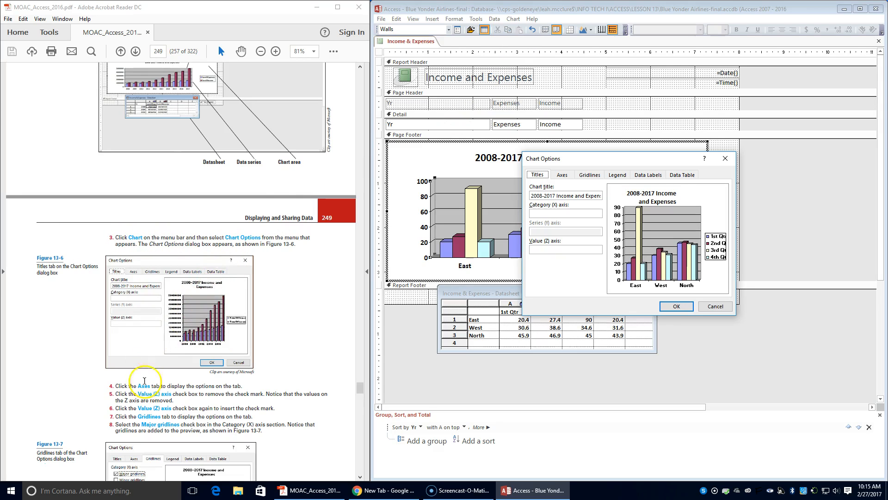
click(567, 176)
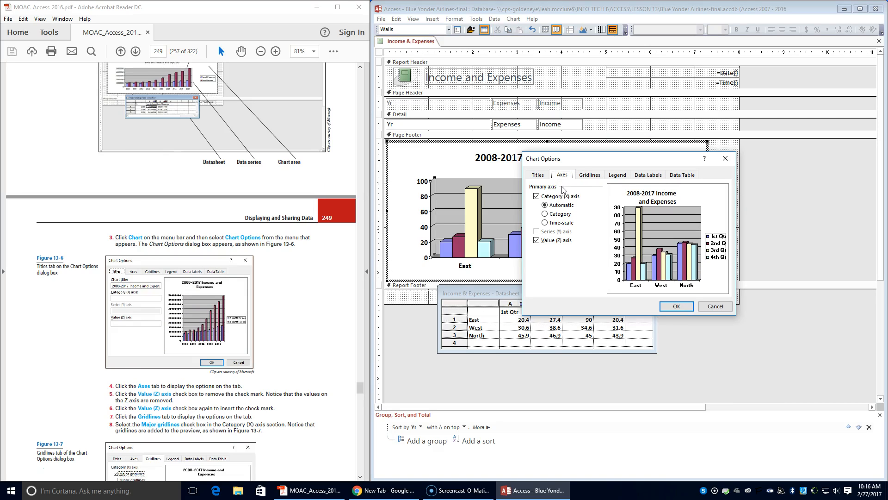
click(536, 240)
click(537, 241)
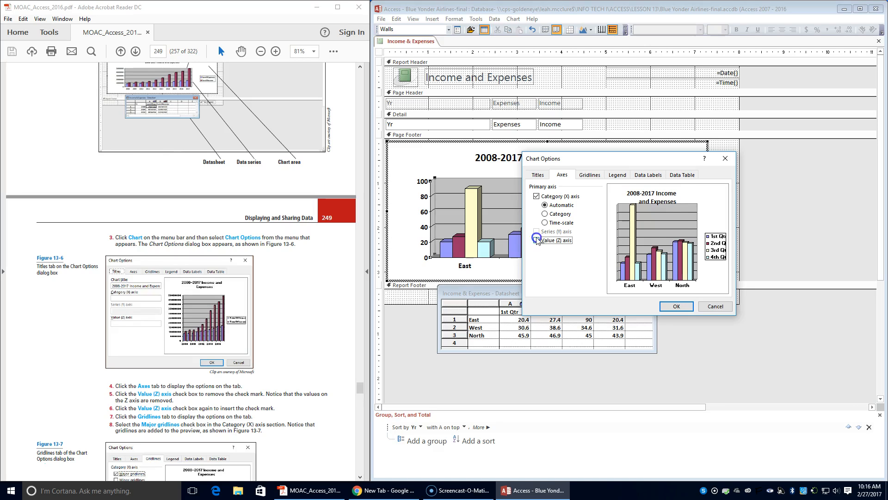
click(537, 240)
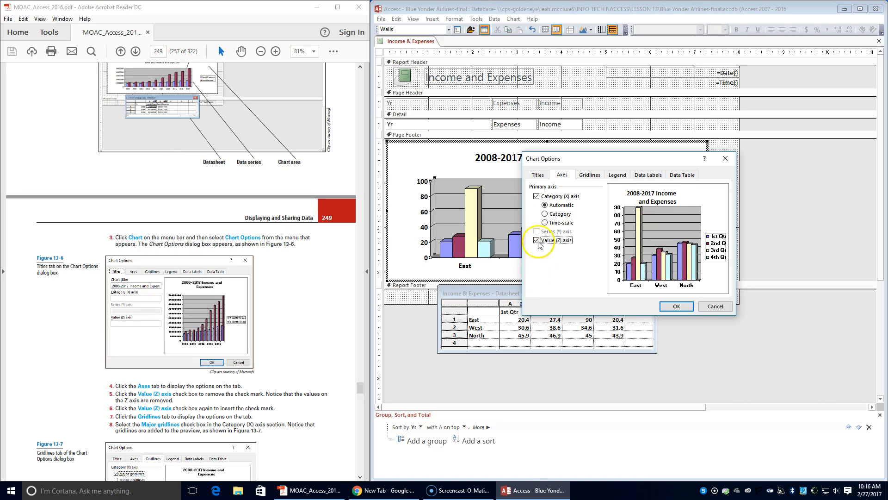
Step: Add major gridlines for the category (X) axis
click(596, 176)
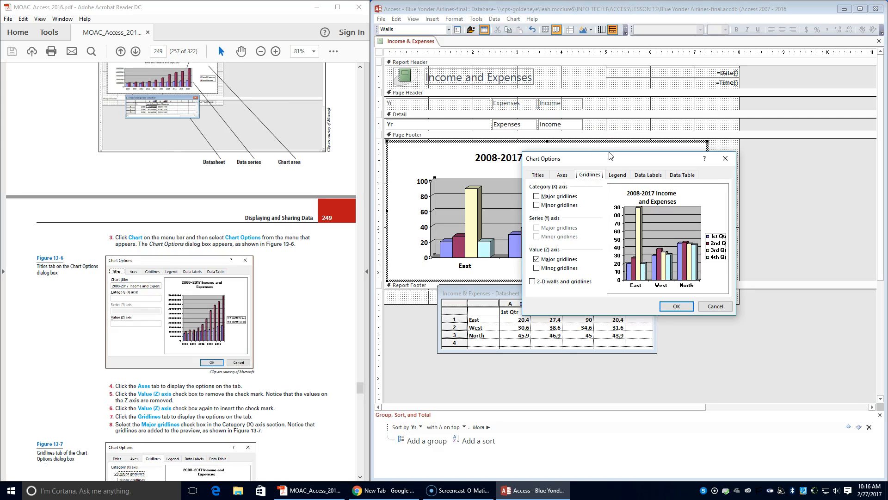
click(550, 197)
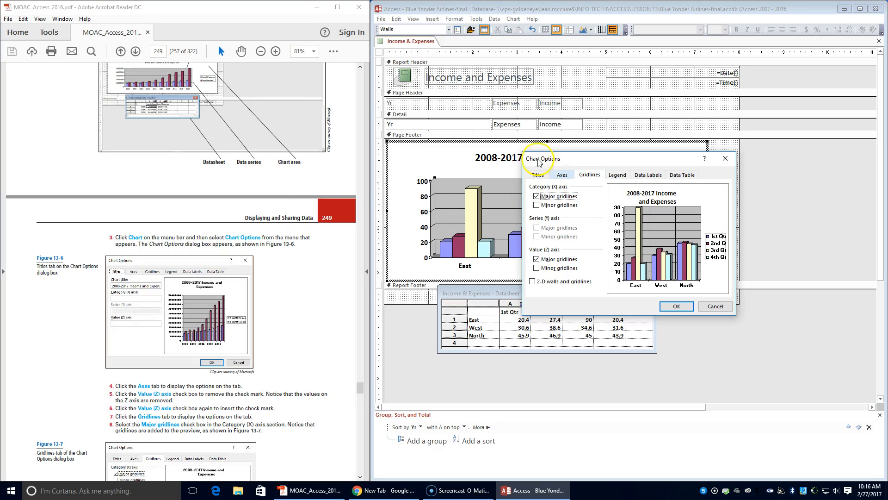
scroll(284, 328, down, 1)
scroll(284, 327, down, 3)
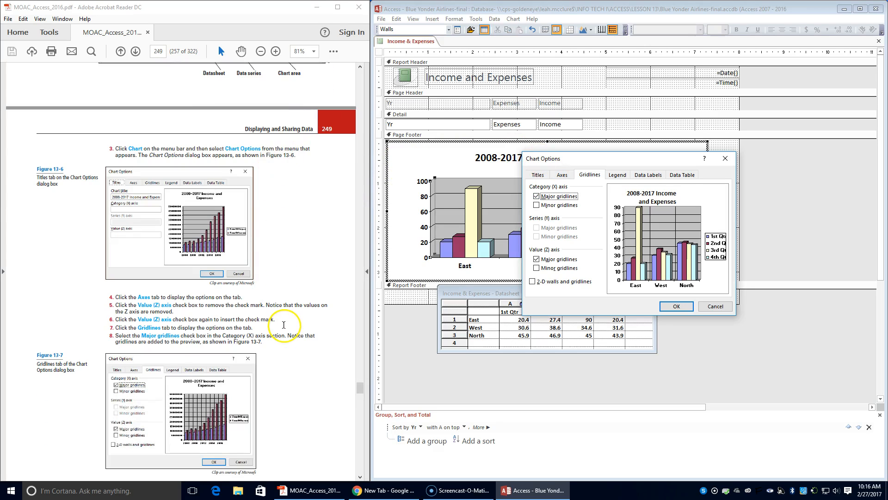
scroll(284, 325, down, 6)
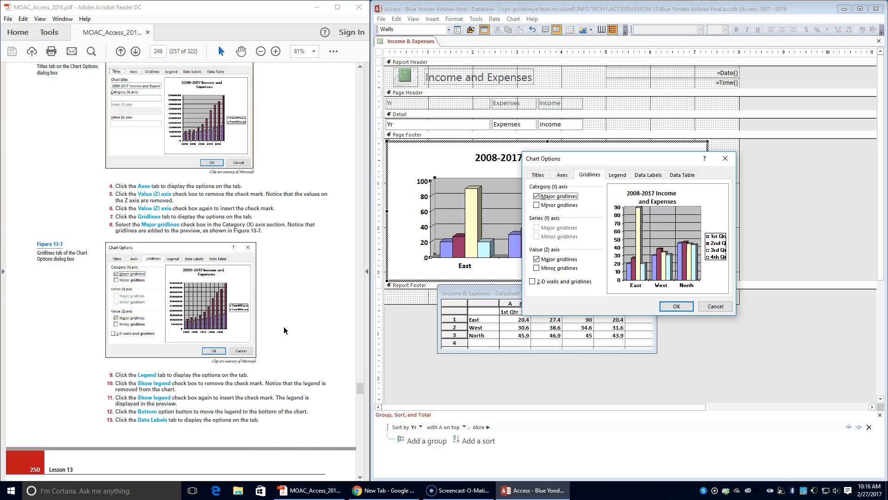
Step: Hide and re-show the legend, then place it at the bottom of the chart
click(618, 175)
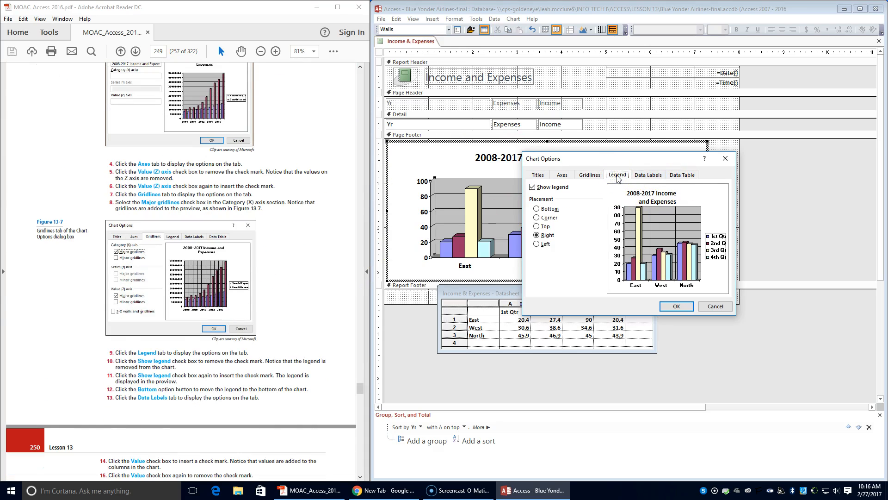
click(533, 187)
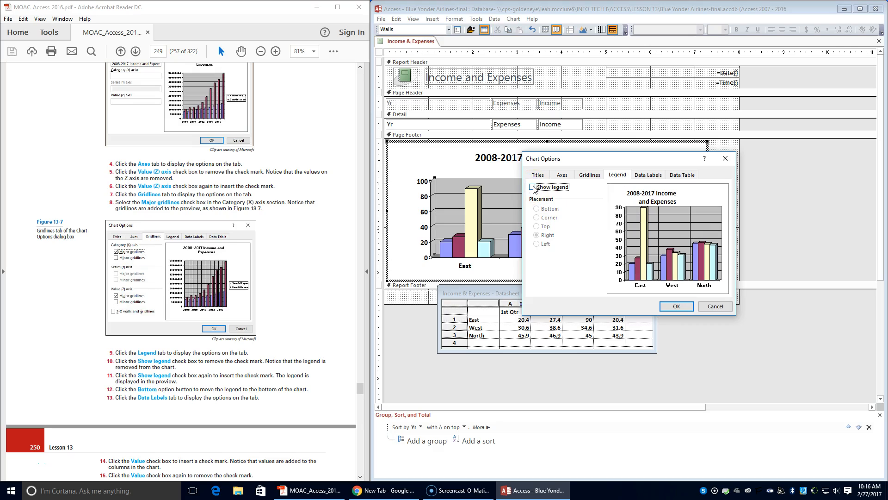
click(533, 187)
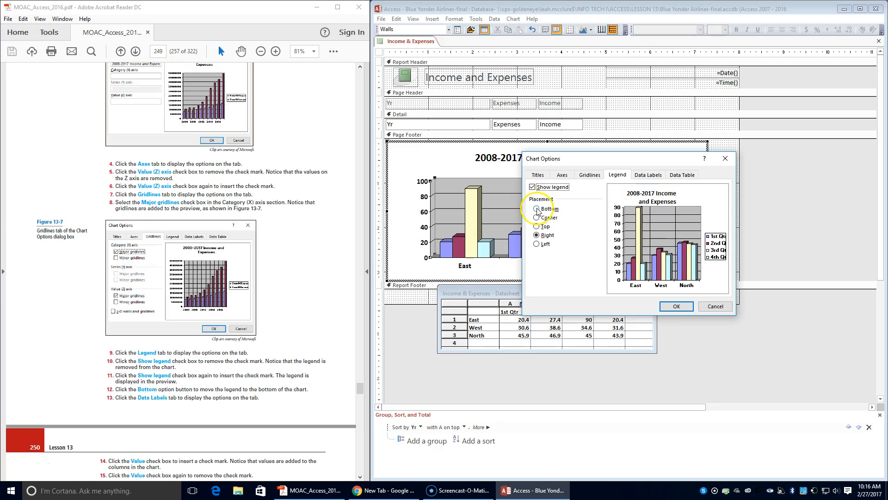
click(537, 209)
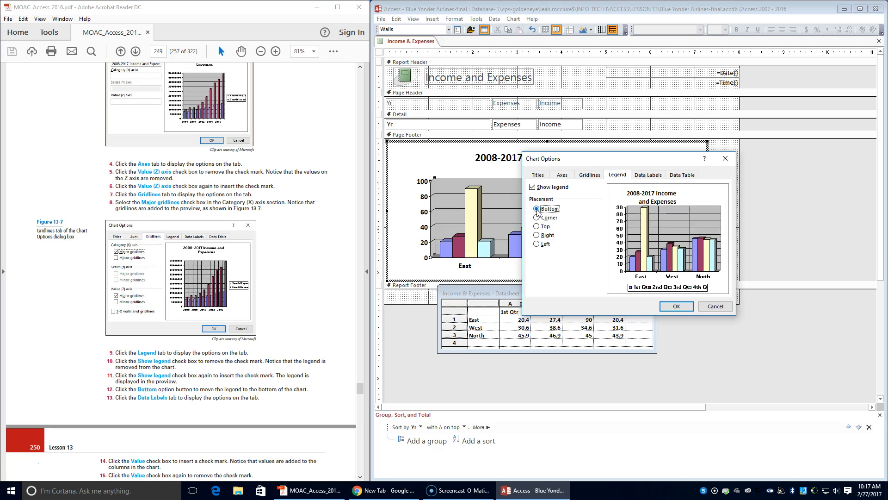
Step: Turn value data labels on and then off again
click(652, 175)
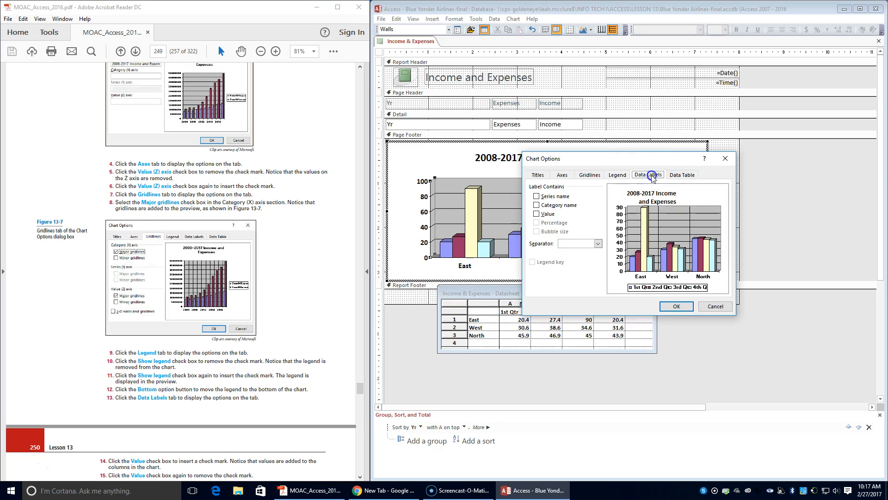
scroll(330, 261, down, 4)
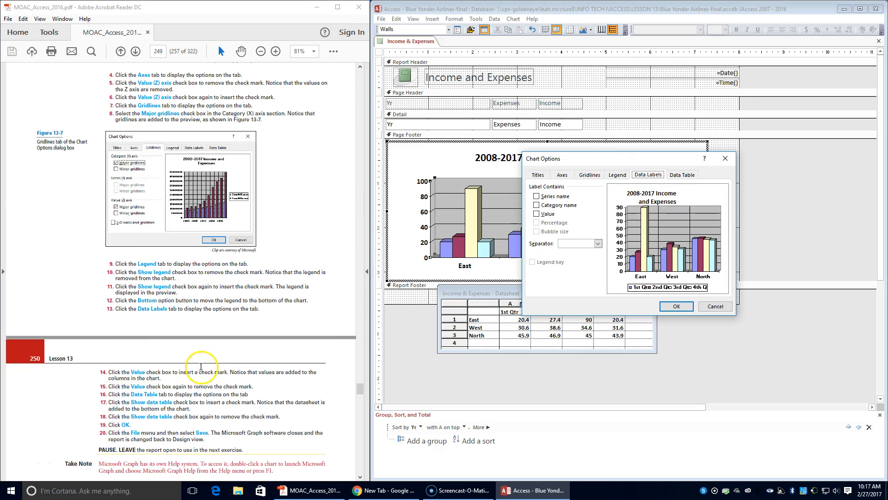
click(536, 214)
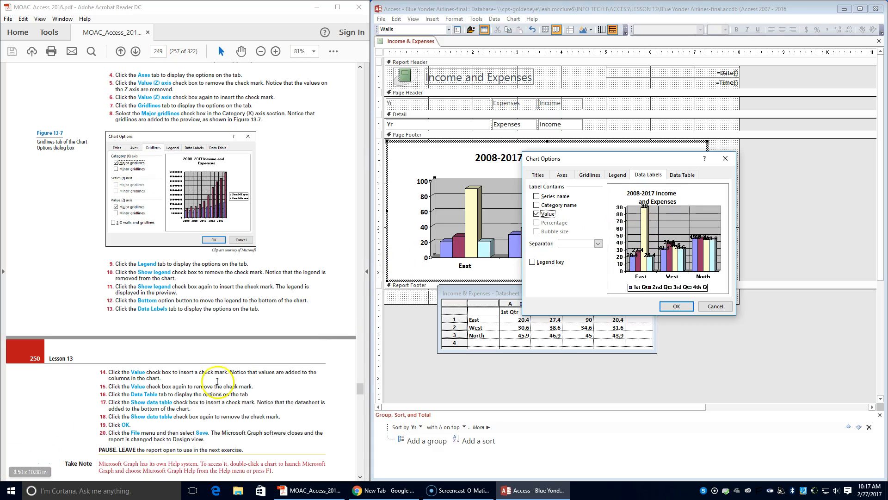
click(537, 214)
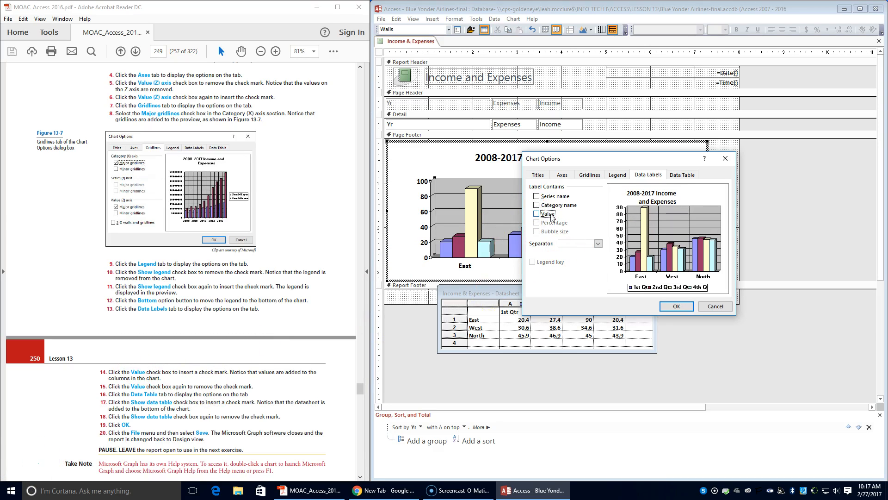
Step: Show and then hide the data table, and apply the chart options
click(682, 180)
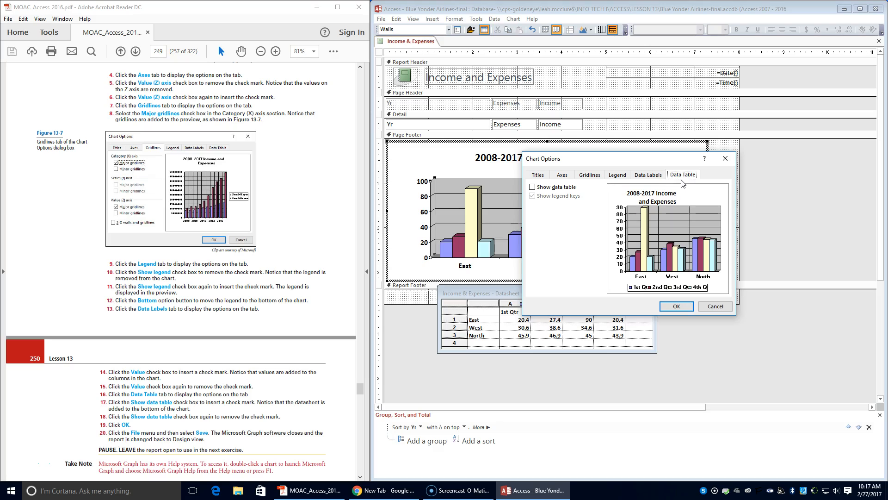
click(558, 187)
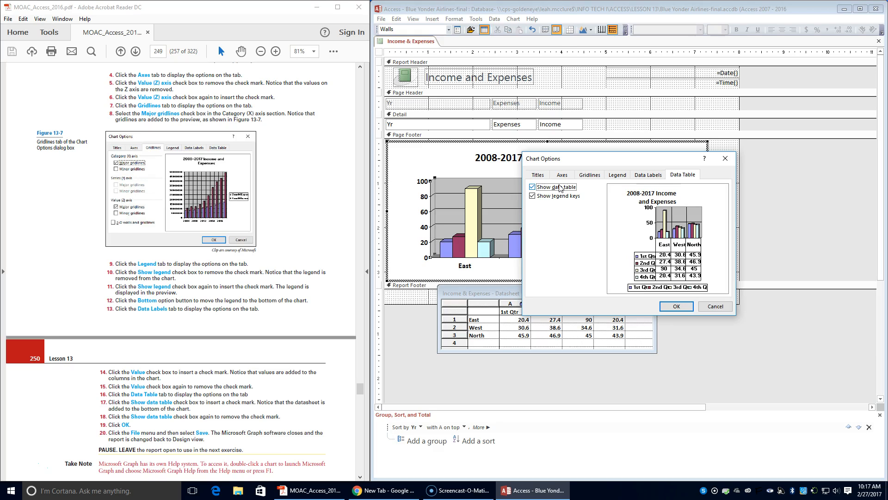
click(559, 186)
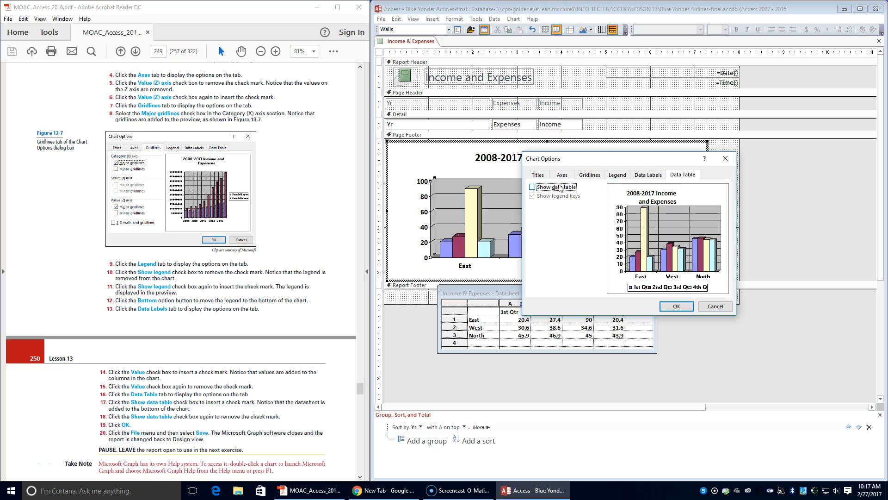
click(677, 307)
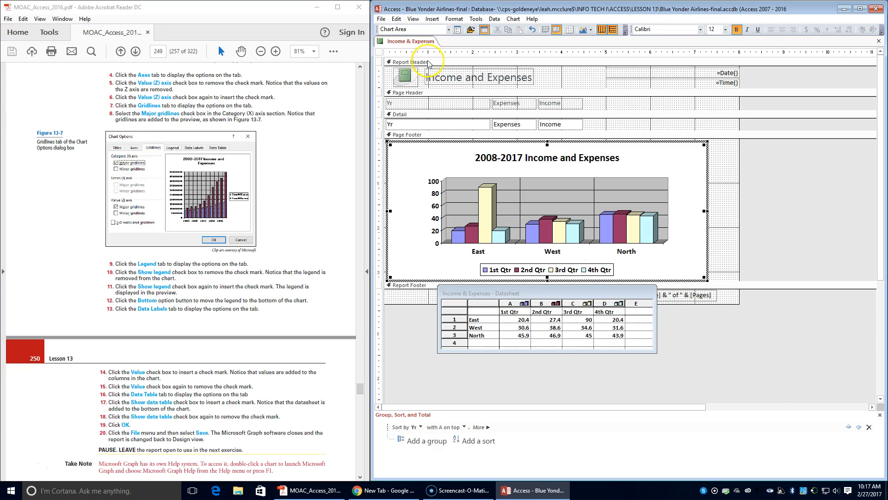
Step: Save the chart changes, return to Design view and reopen the chart in Microsoft Graph
click(381, 20)
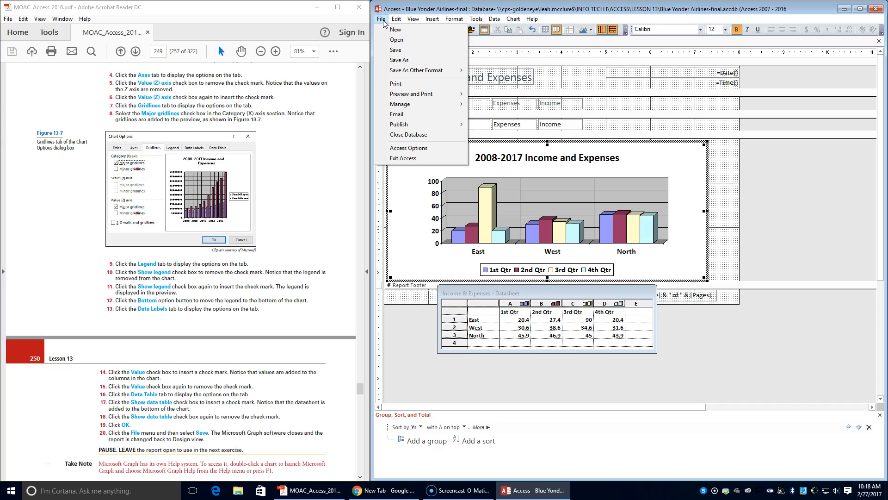
click(391, 50)
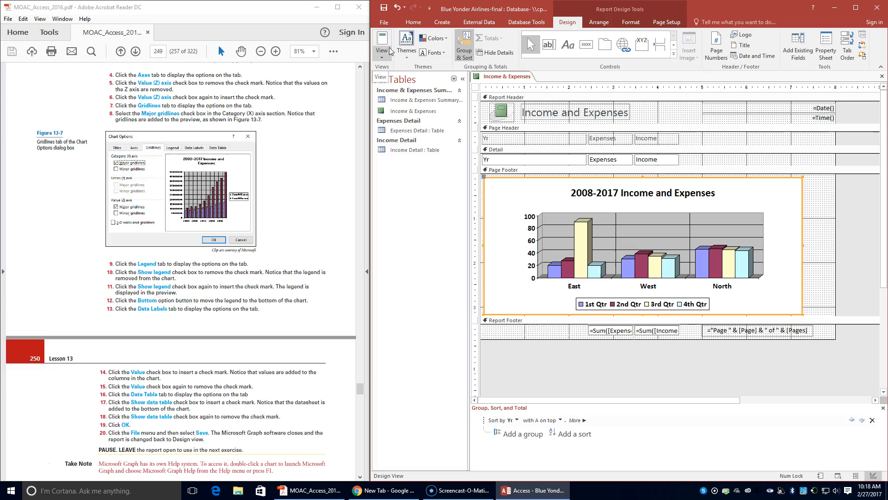
scroll(139, 360, down, 5)
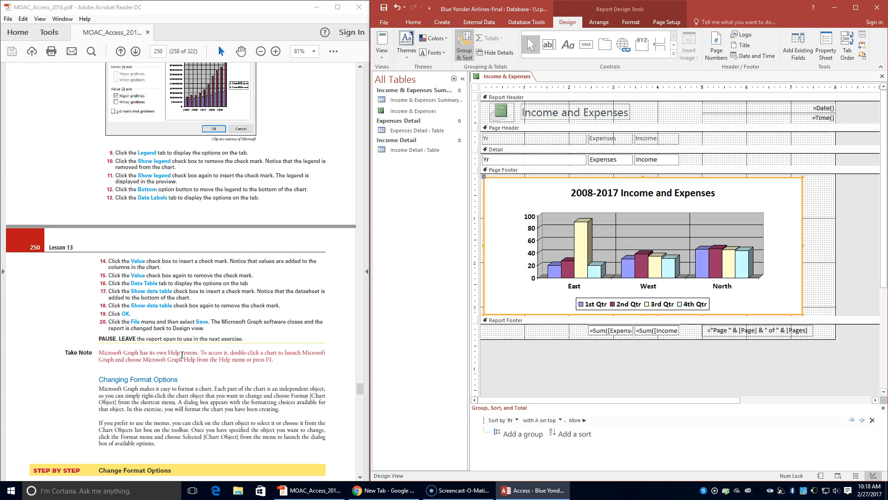
scroll(182, 353, down, 3)
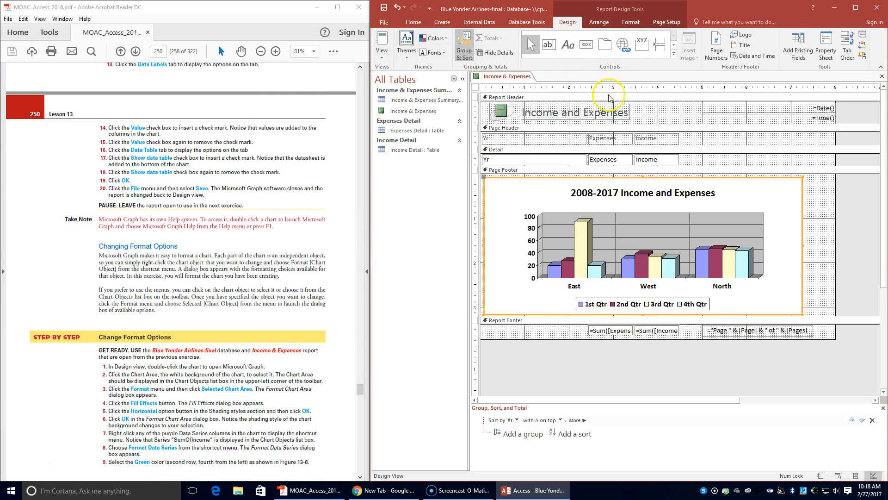
double_click(585, 279)
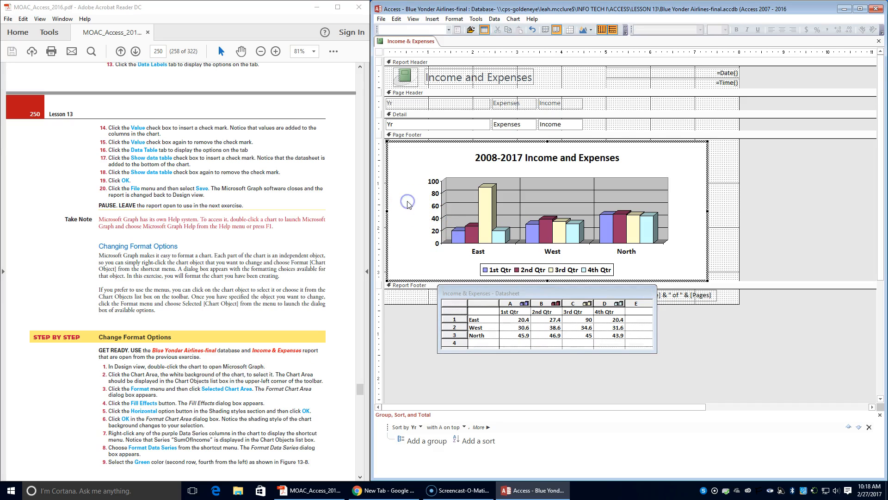
Step: Select the chart area, plot area and walls in turn, checking the Format menu's formatting command for each
click(402, 161)
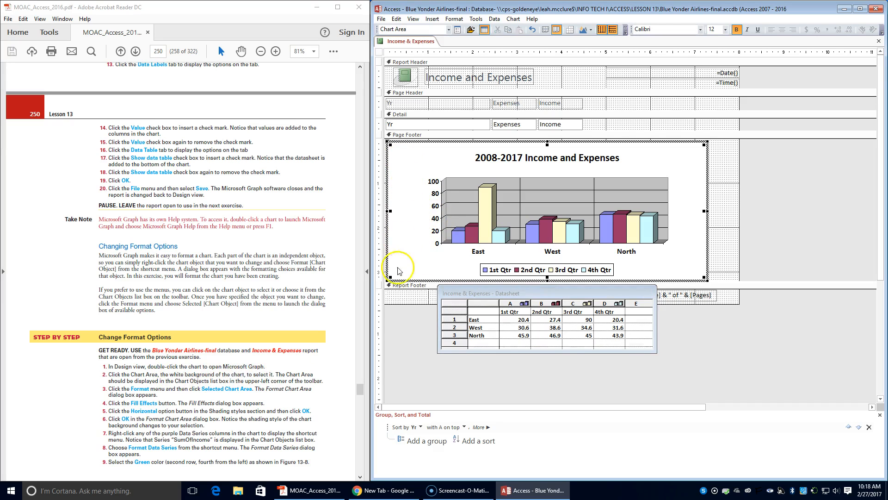
click(468, 209)
click(417, 210)
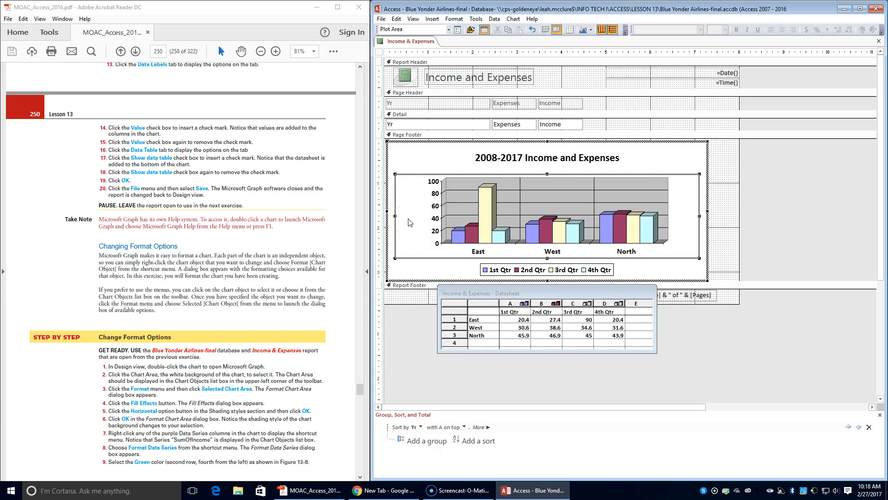
click(455, 19)
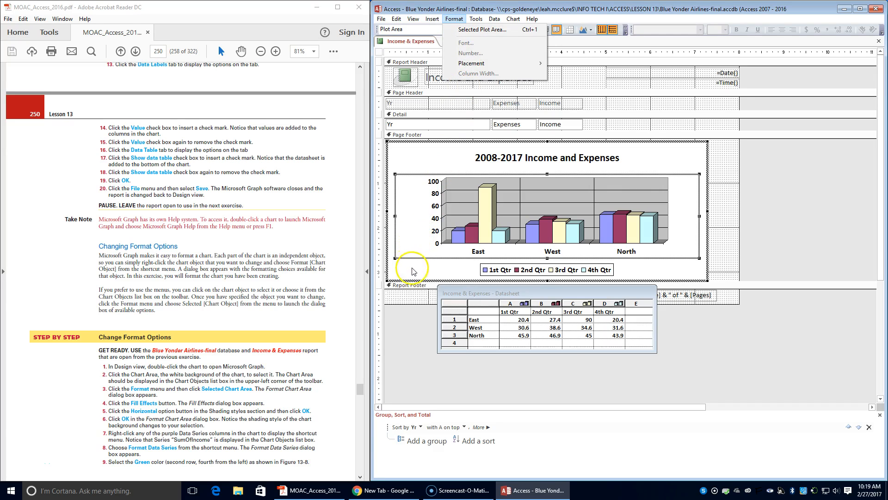
click(459, 216)
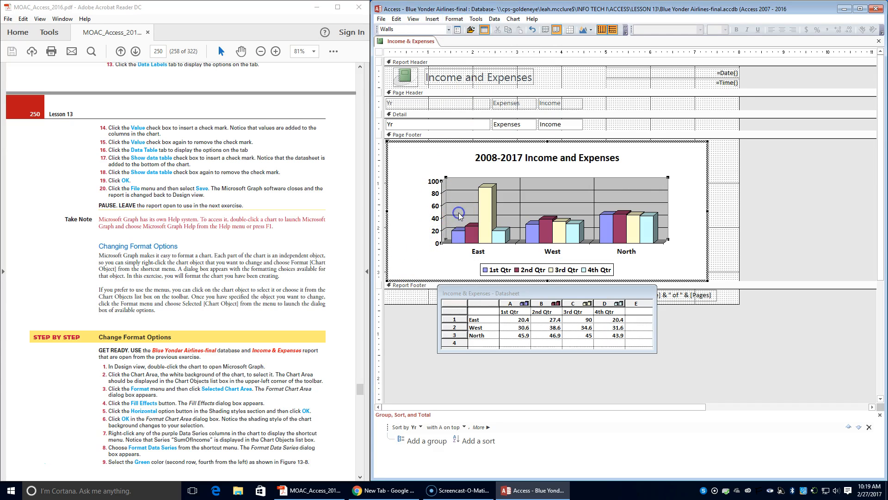
click(455, 19)
click(406, 163)
click(406, 145)
click(455, 19)
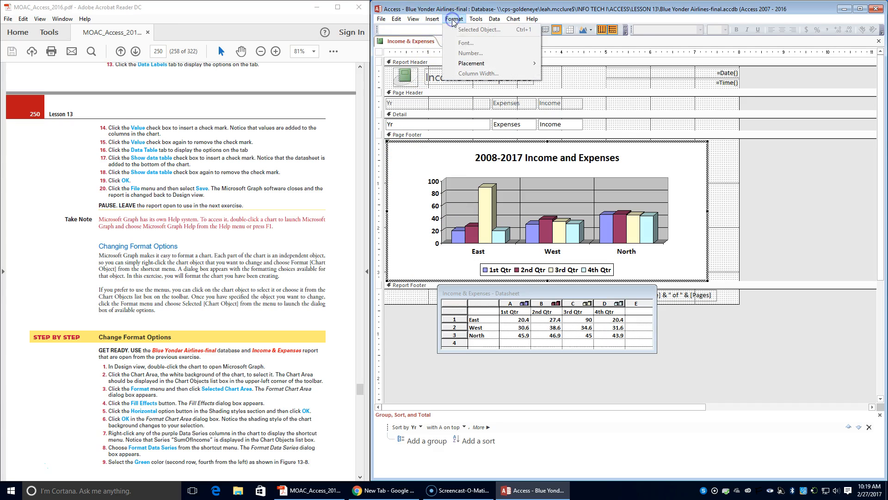
click(401, 266)
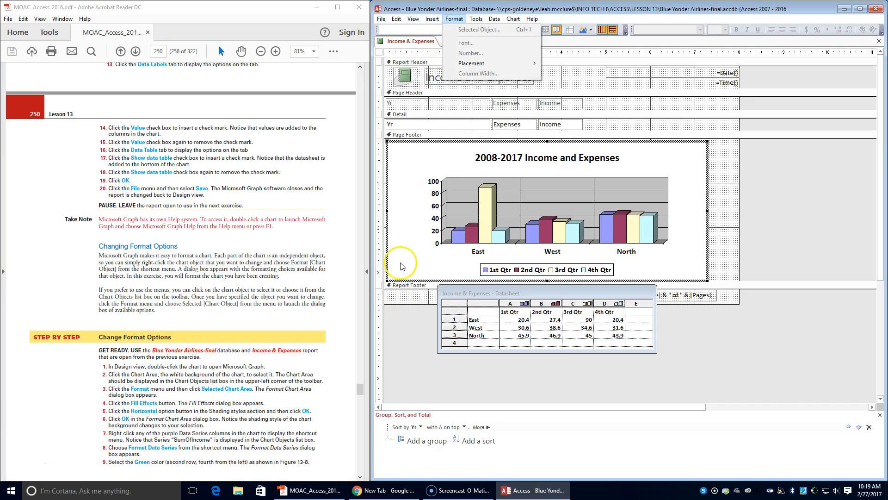
click(423, 250)
click(454, 19)
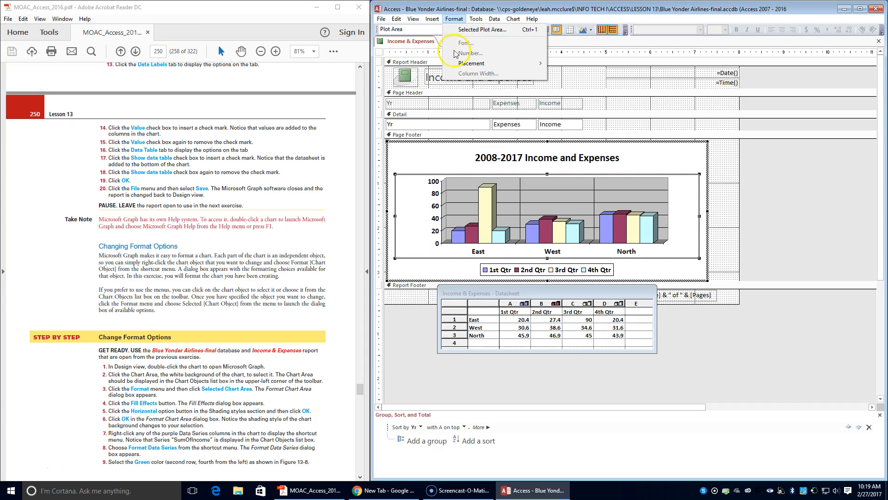
click(693, 247)
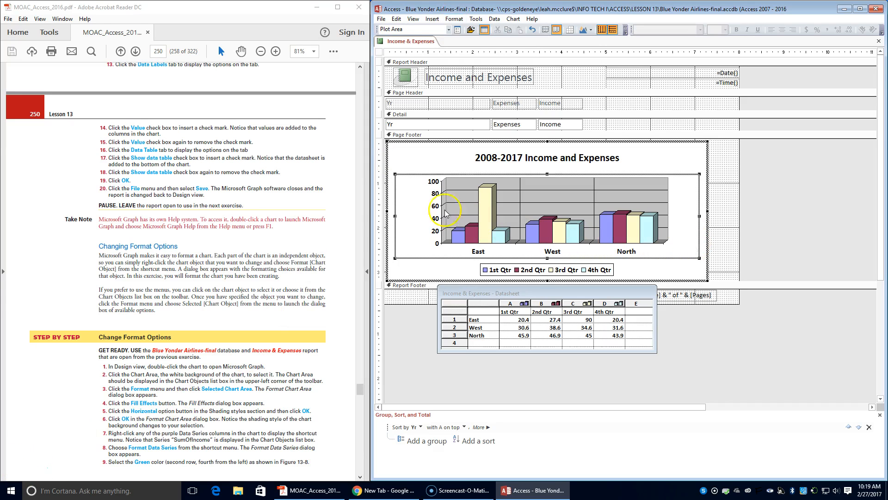
click(421, 164)
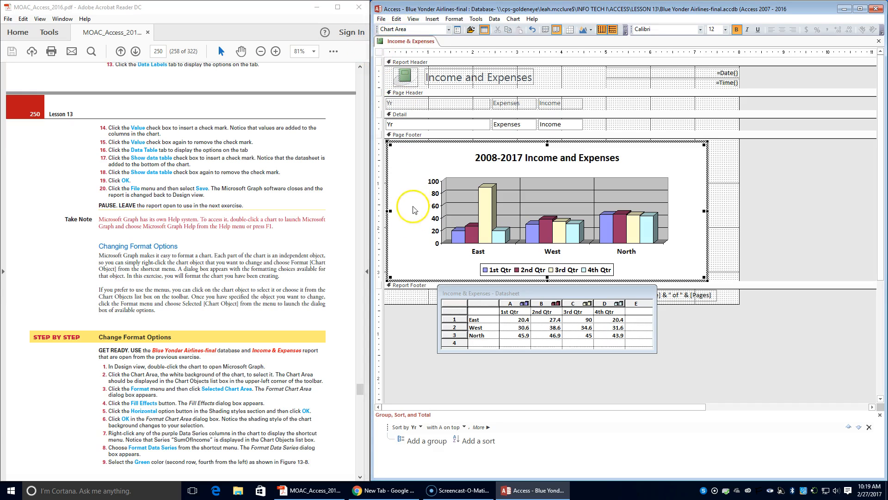
Step: Apply a horizontal gradient fill effect to the chart area
click(419, 224)
click(430, 267)
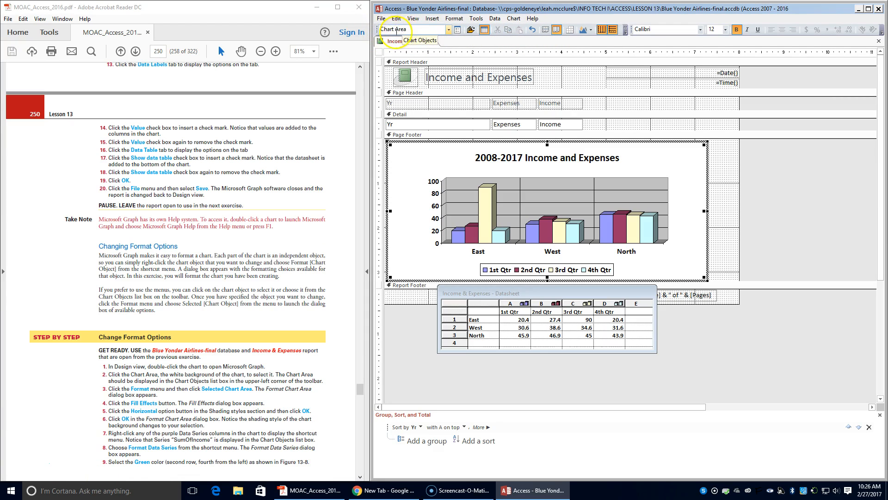
click(454, 19)
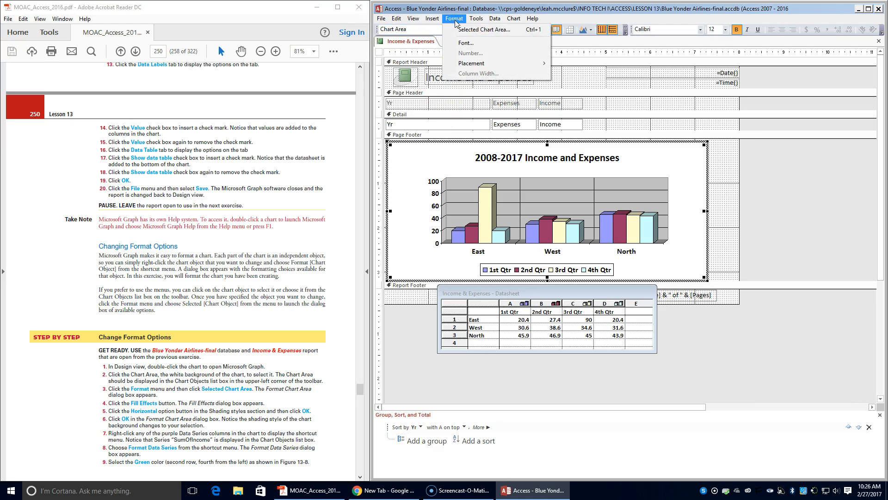
click(483, 29)
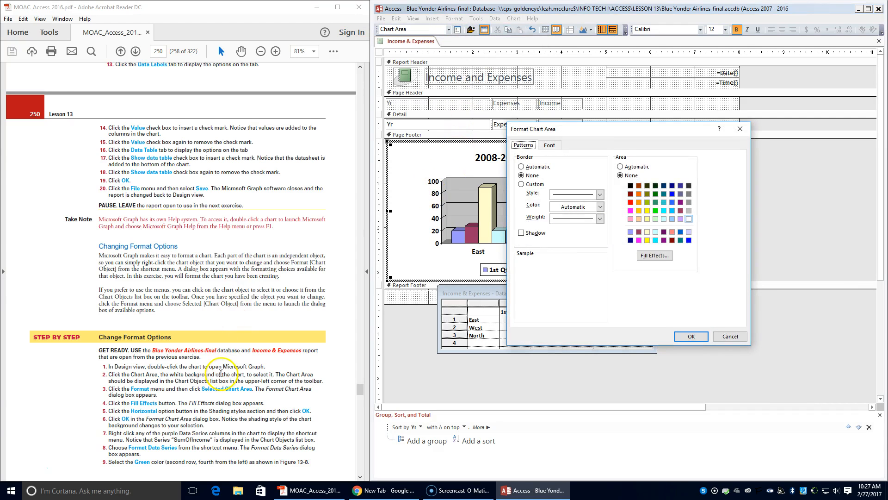
scroll(221, 373, down, 1)
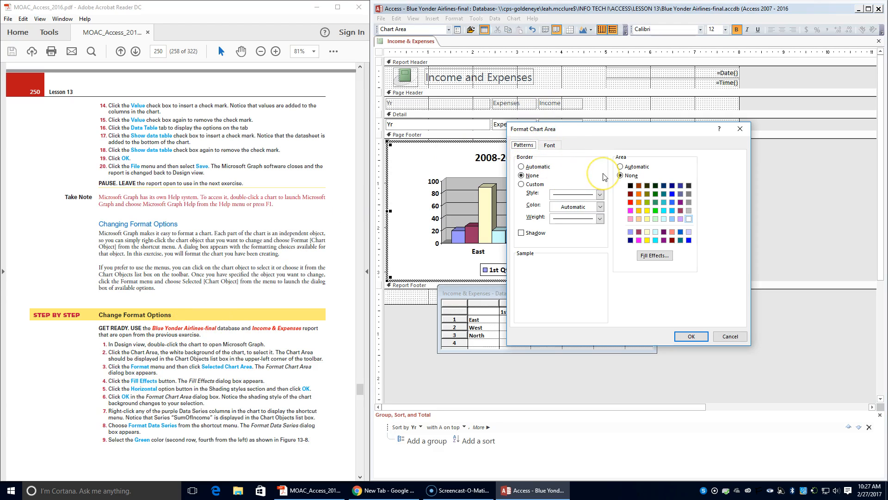
click(668, 262)
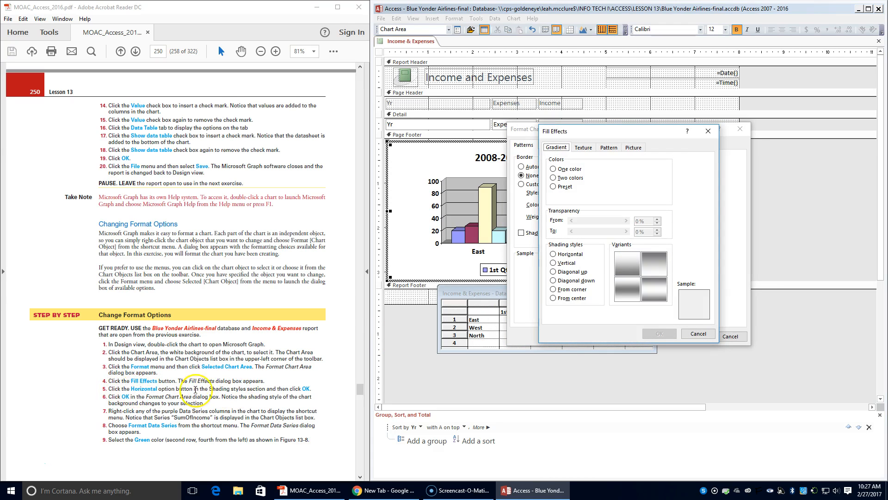
click(555, 254)
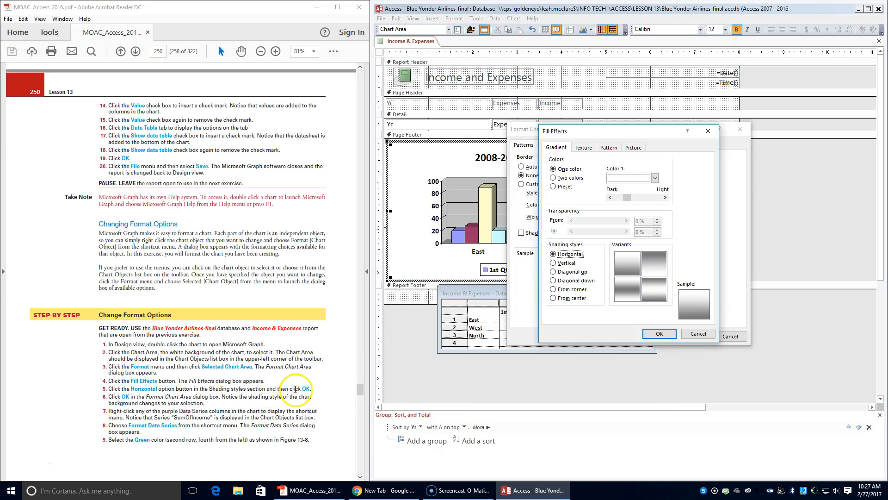
click(655, 334)
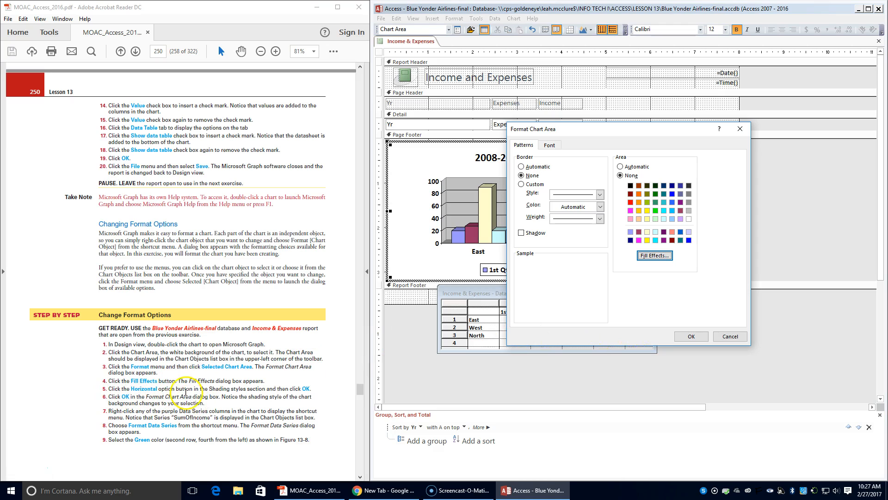
click(696, 337)
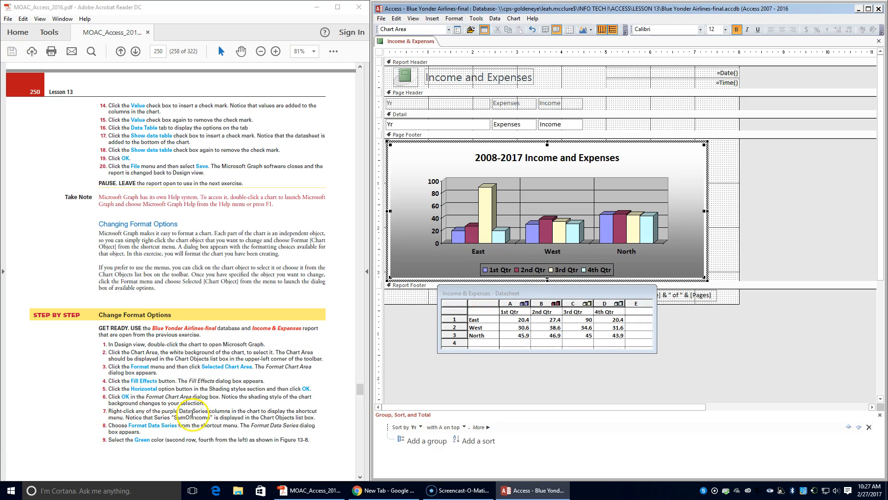
click(455, 239)
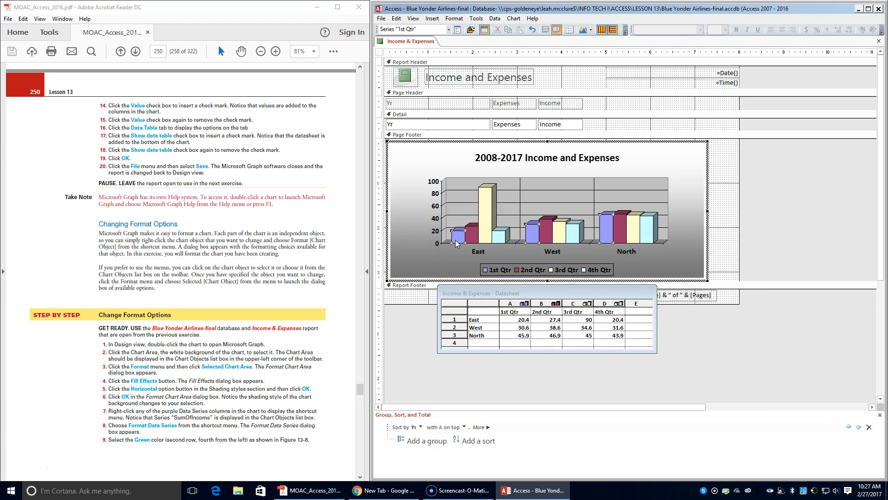
right_click(456, 239)
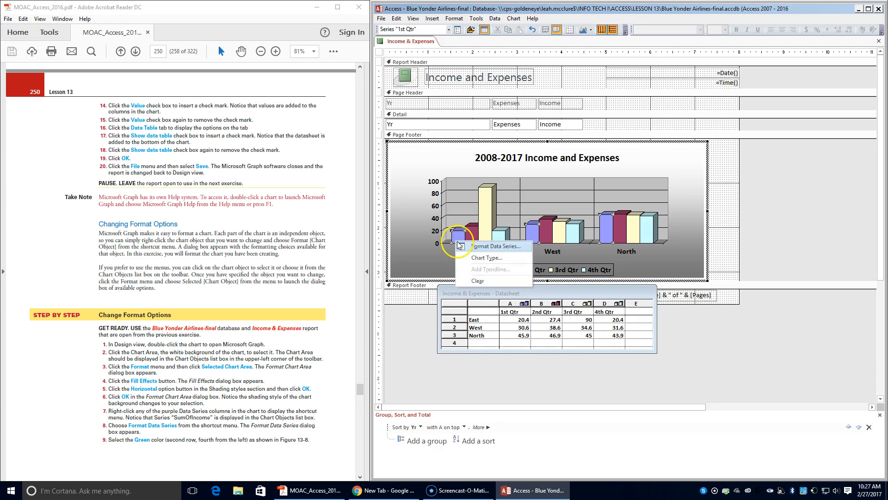
click(438, 261)
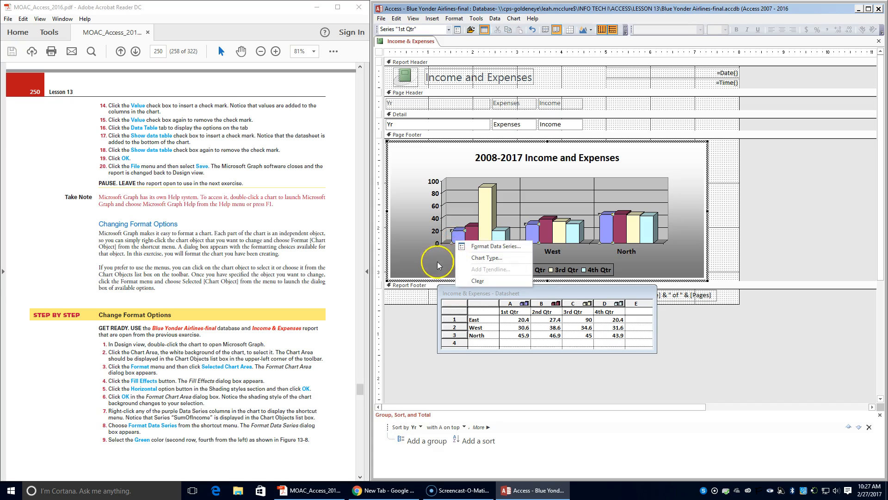
right_click(461, 236)
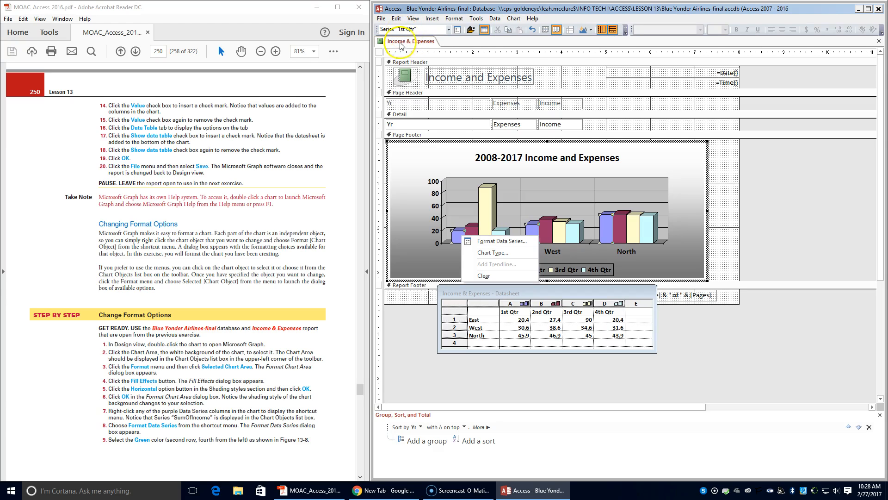
click(472, 229)
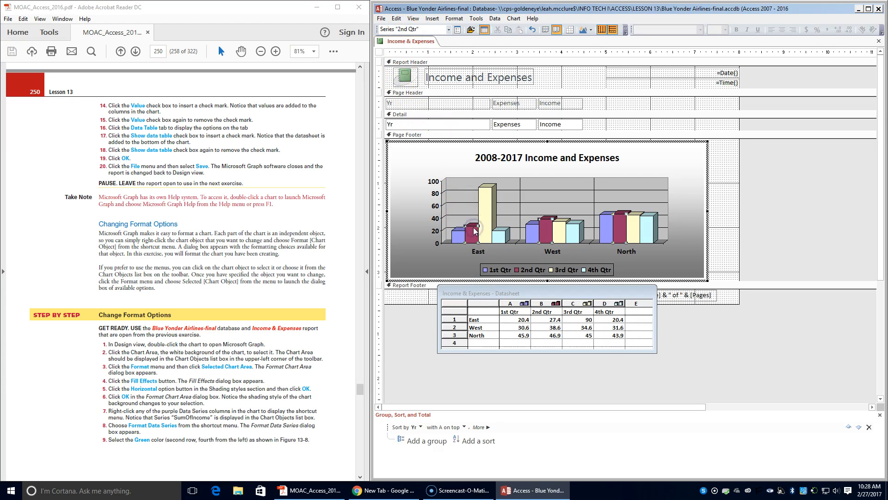
Step: Fill the 1st Qtr data series with green
click(459, 237)
scroll(163, 252, down, 3)
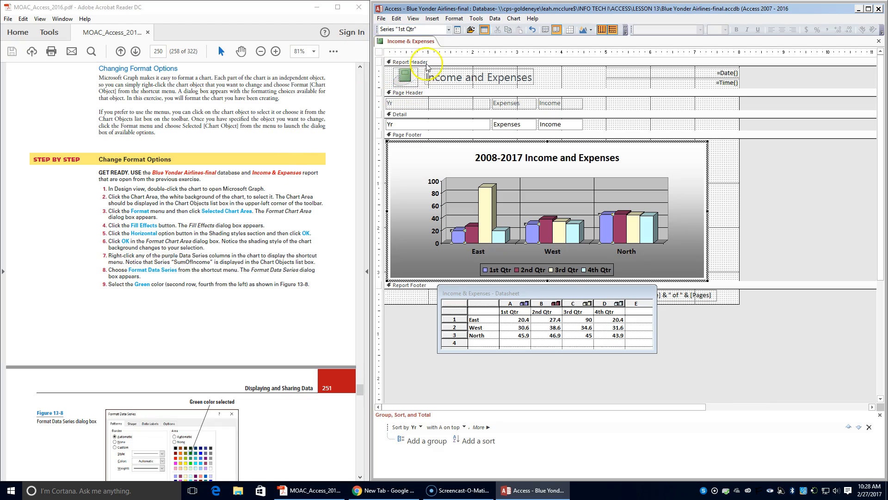
right_click(454, 243)
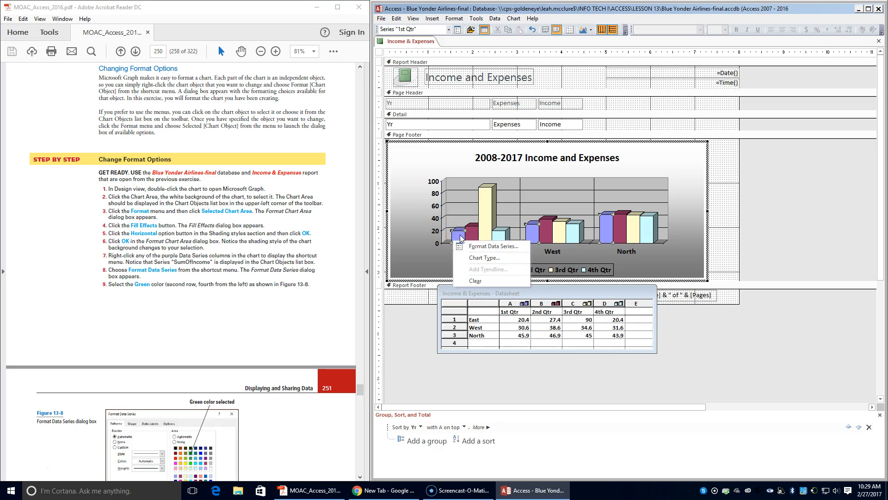
click(463, 246)
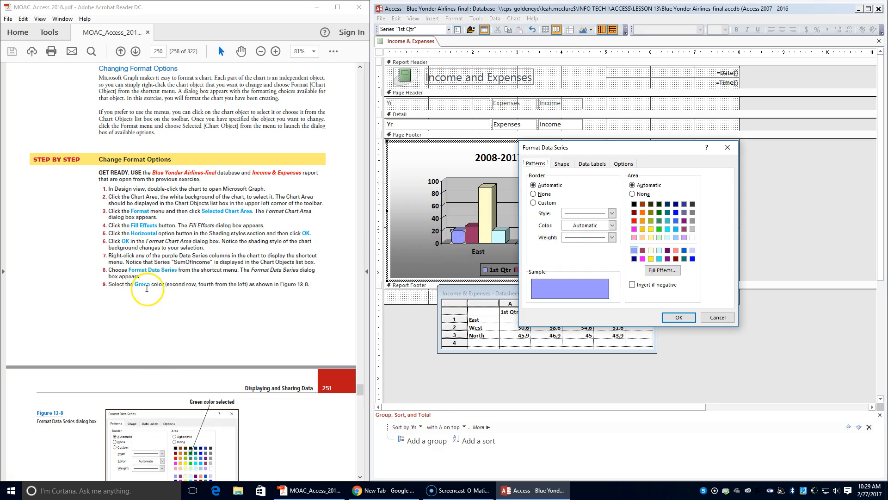
click(659, 212)
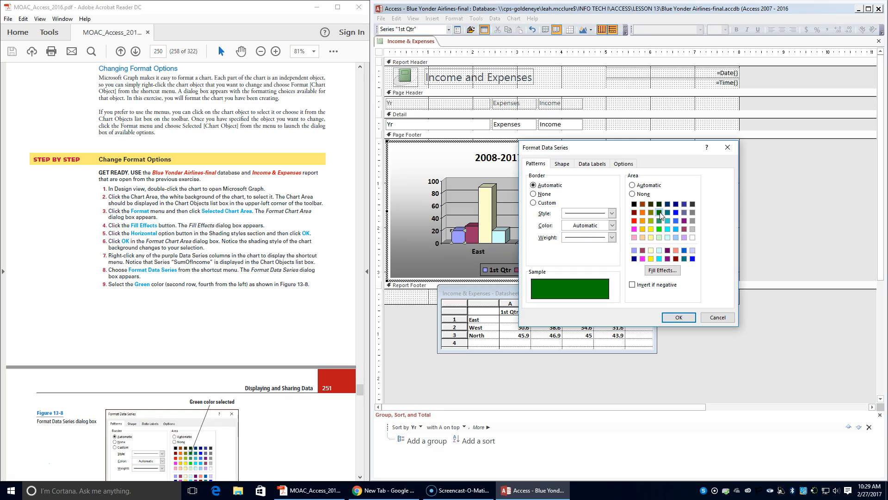
scroll(397, 343, down, 3)
scroll(305, 345, down, 3)
scroll(301, 345, down, 4)
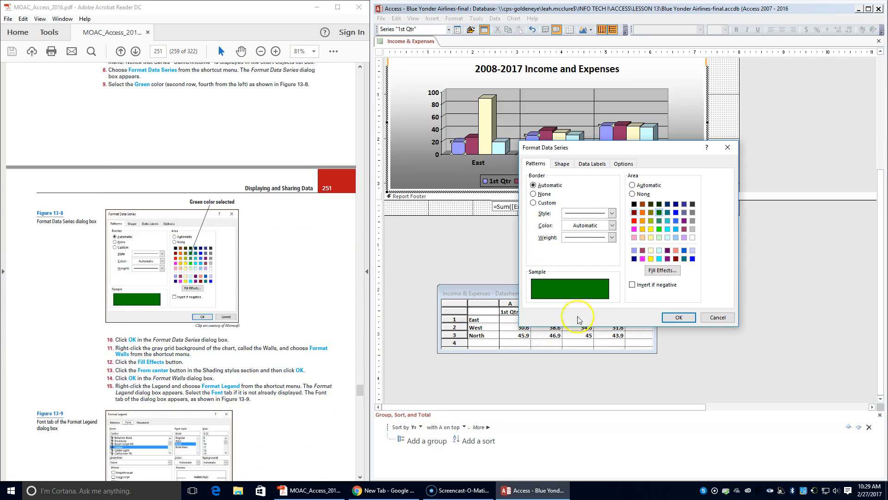
click(680, 318)
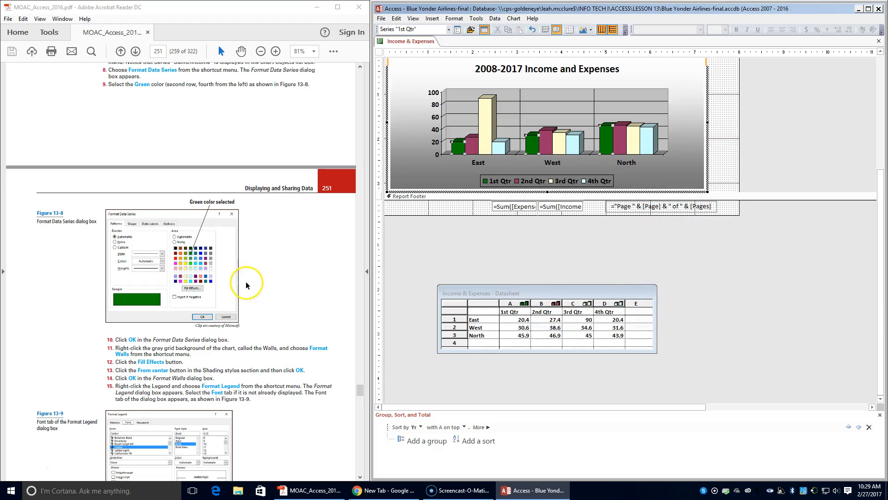
Step: Apply a From center gradient fill effect to the chart walls
scroll(246, 290, down, 1)
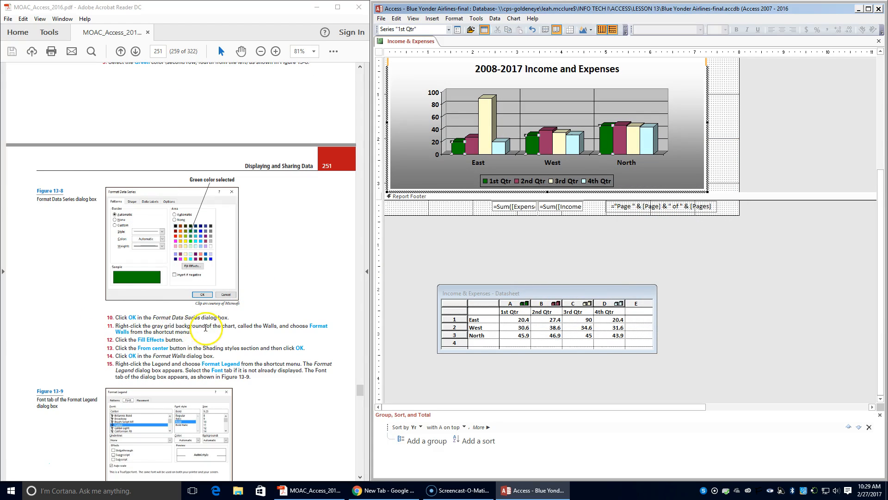
click(458, 109)
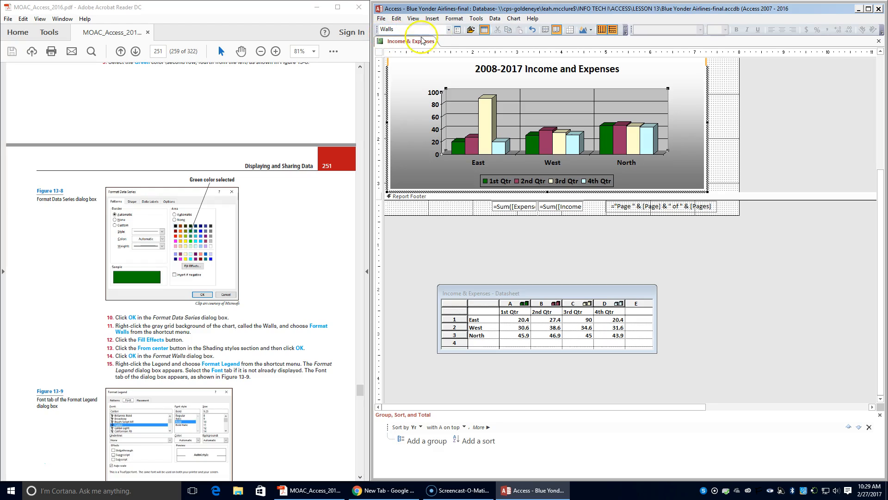
click(454, 18)
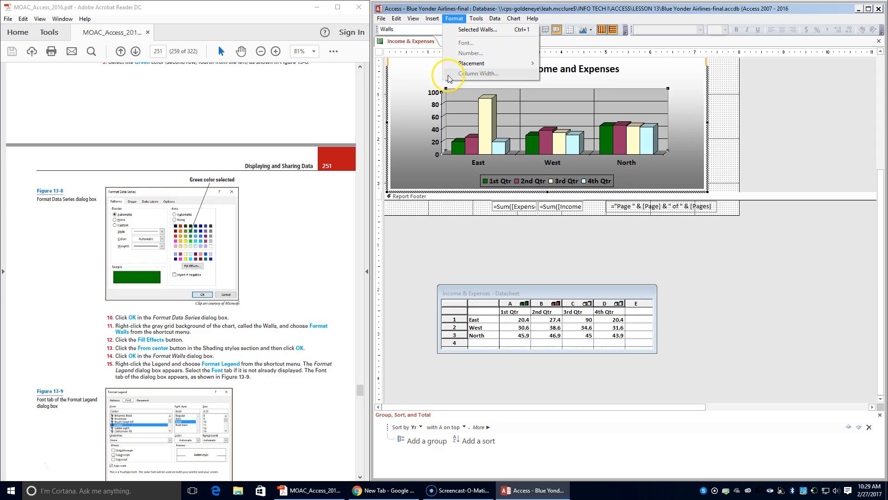
right_click(459, 107)
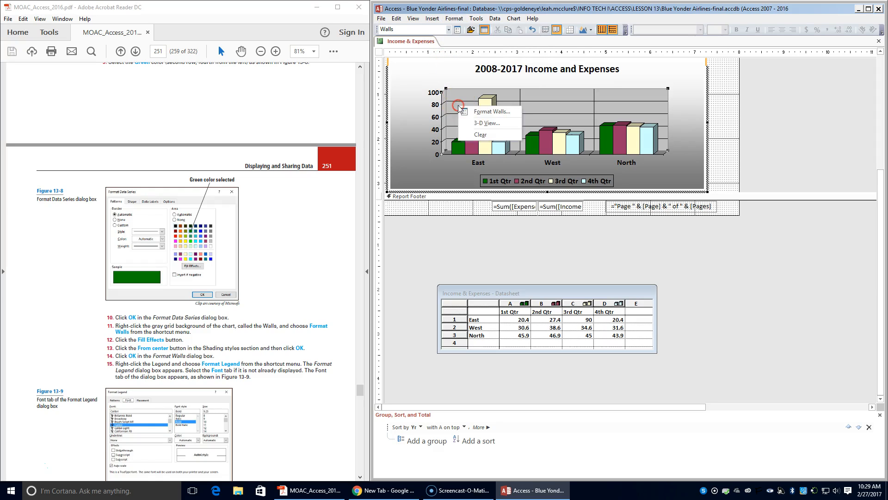
click(477, 114)
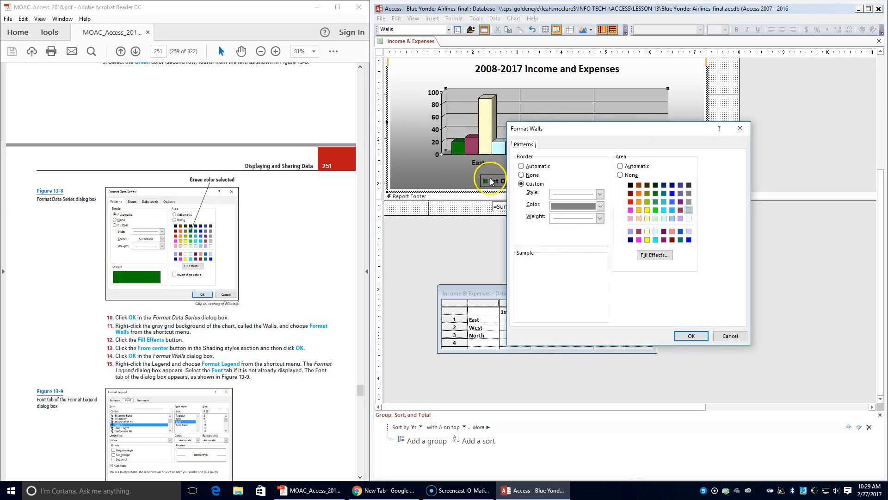
click(654, 255)
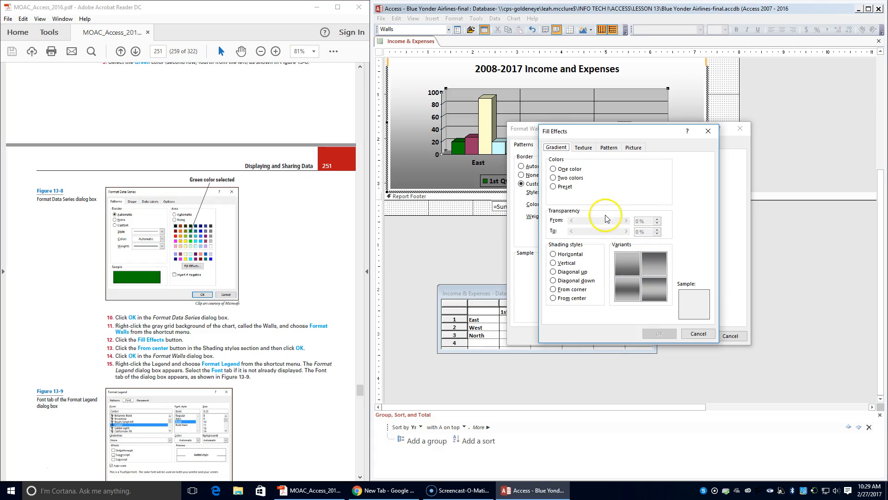
click(565, 298)
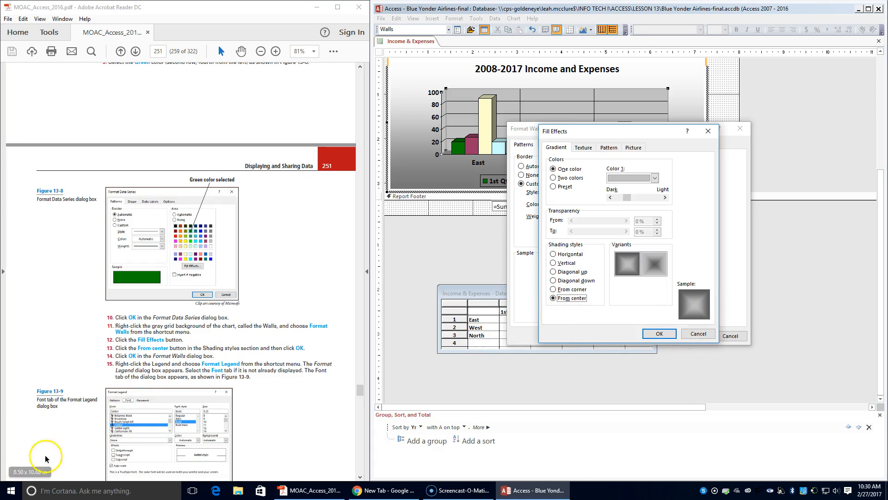
click(662, 337)
click(703, 336)
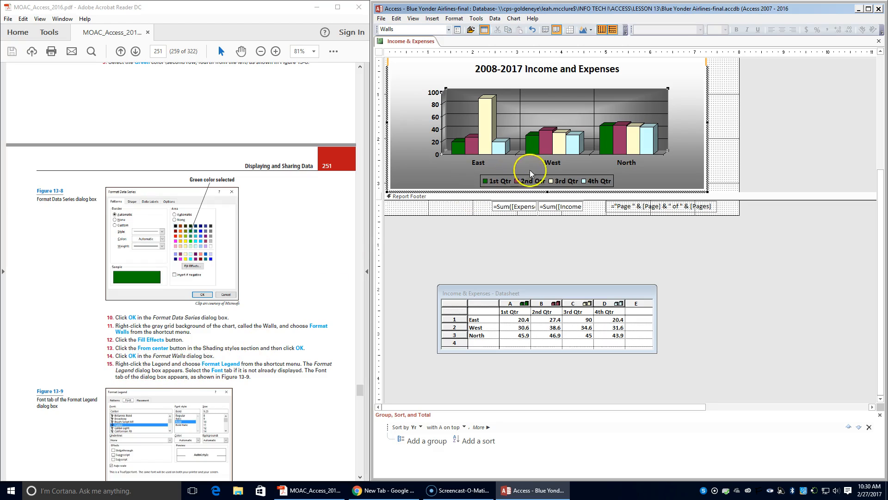
Step: Set the legend font size to 12
right_click(545, 182)
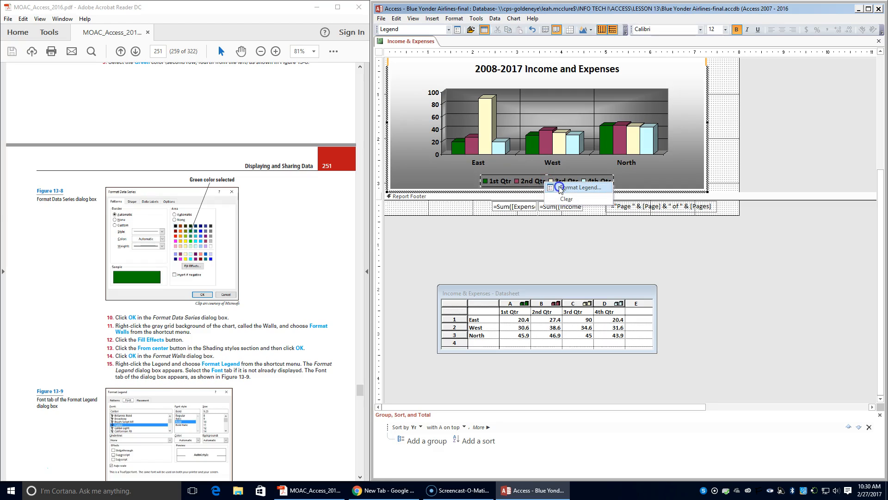
click(561, 187)
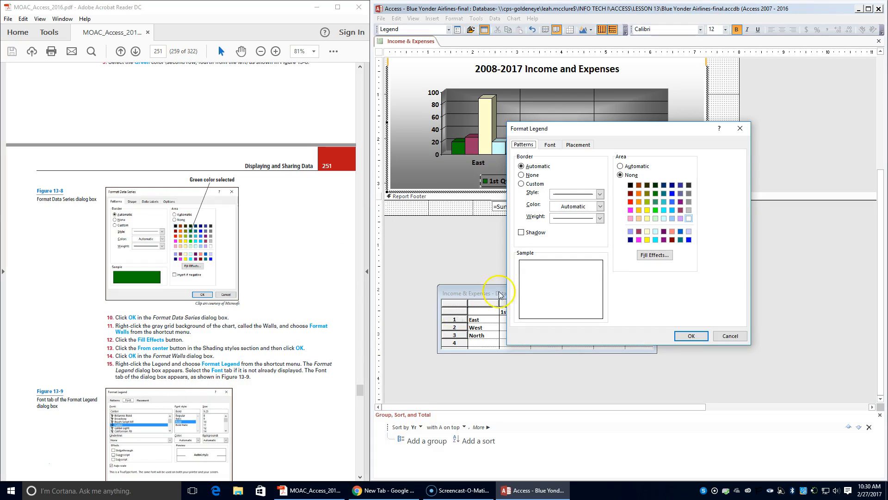
click(550, 145)
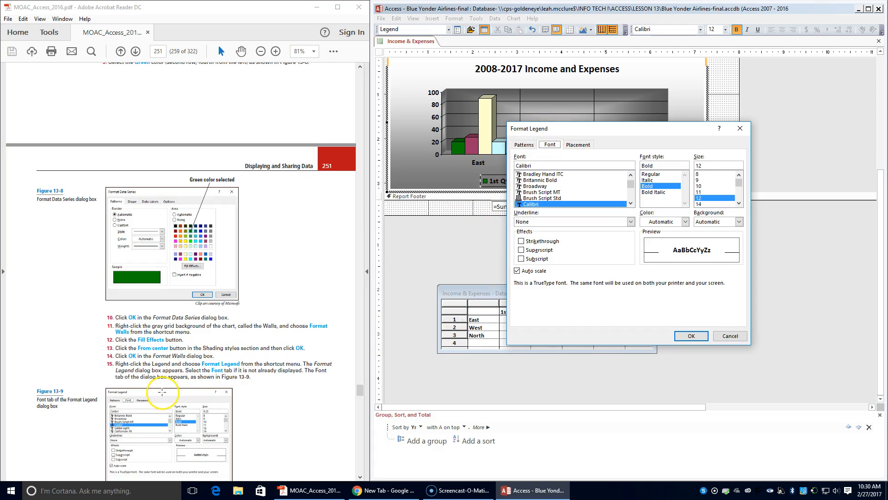
scroll(161, 392, down, 1)
scroll(161, 392, down, 4)
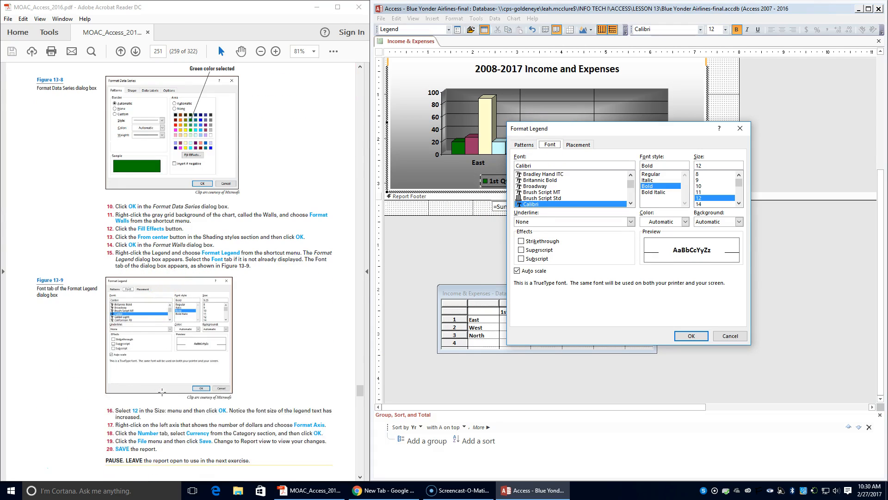
click(716, 202)
click(691, 337)
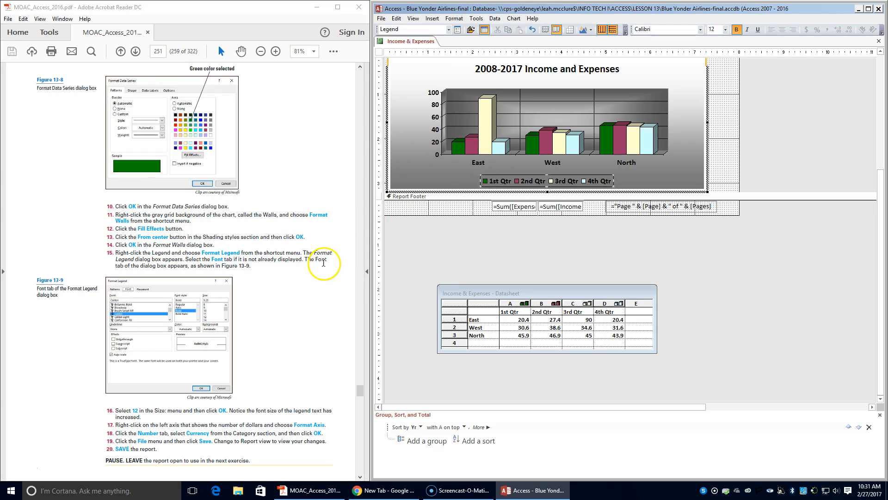
Step: Format the chart's value axis numbers as Currency
scroll(324, 265, down, 1)
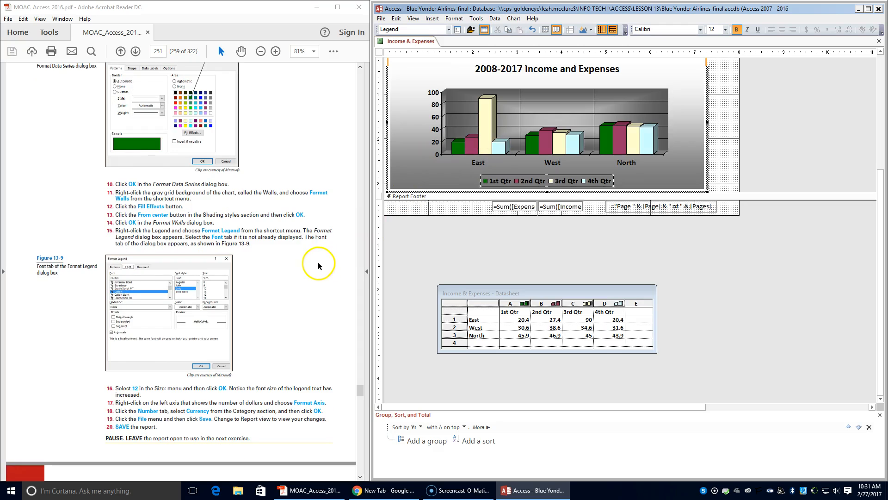
right_click(436, 143)
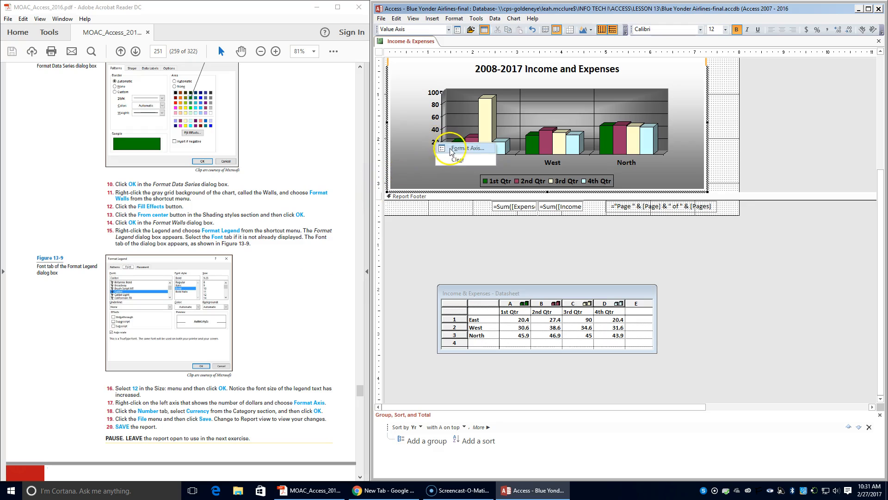
click(453, 151)
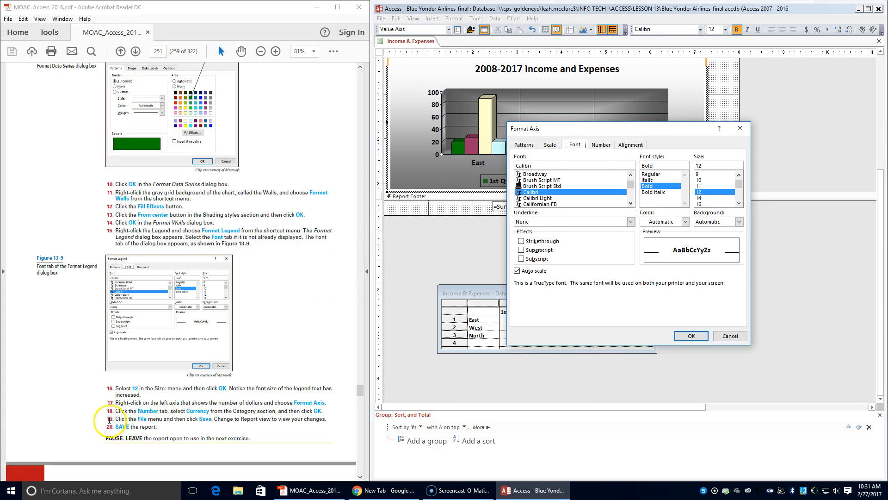
click(601, 145)
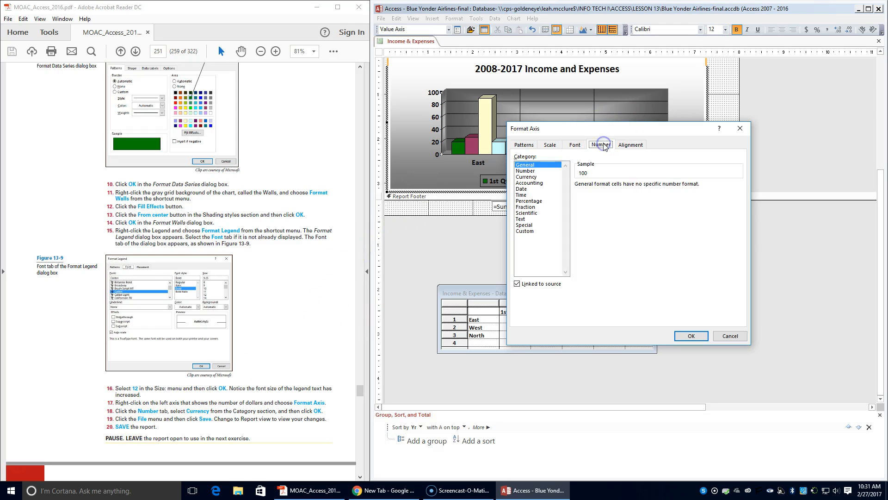
click(526, 177)
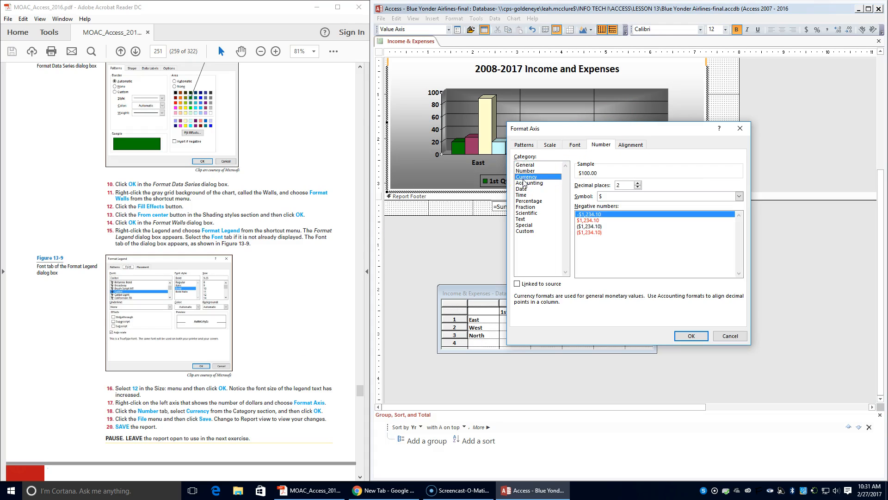
click(690, 336)
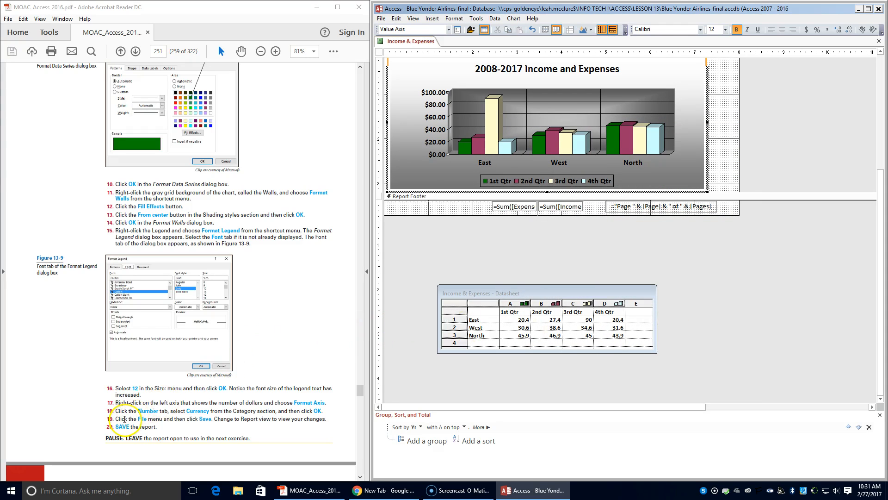
Step: Save the chart changes and switch the report to Report view
click(381, 18)
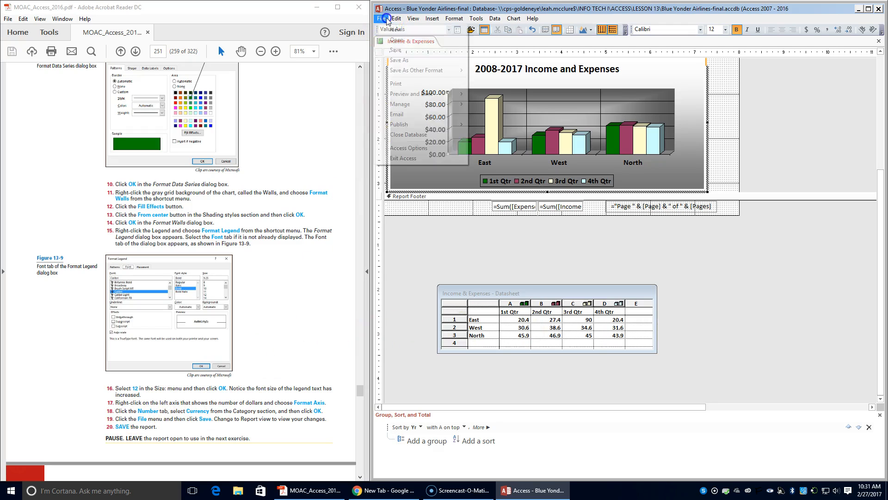
click(403, 52)
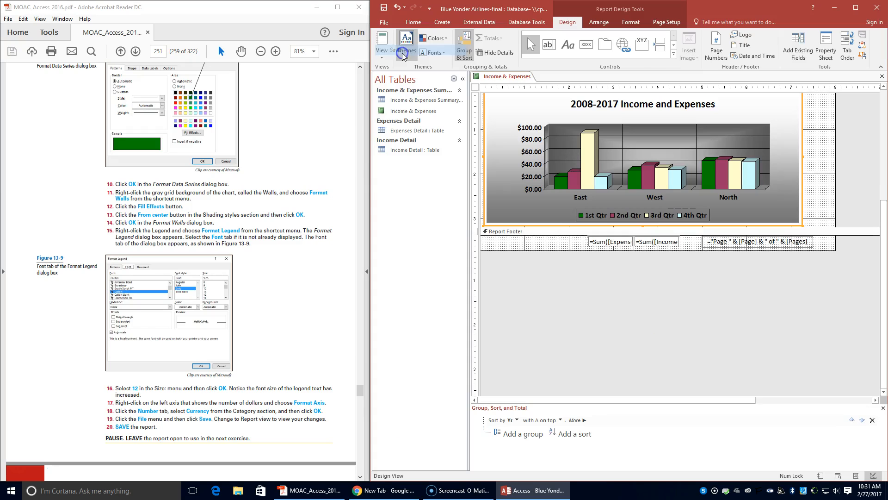
scroll(223, 406, up, 1)
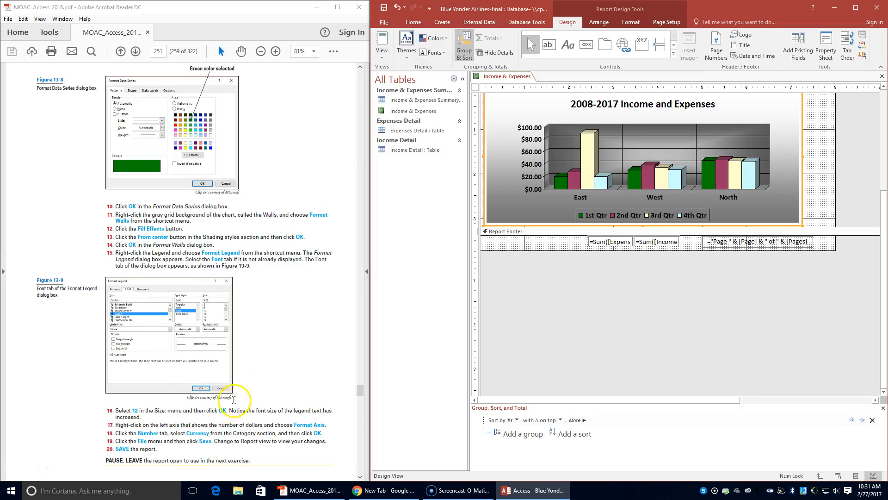
click(380, 60)
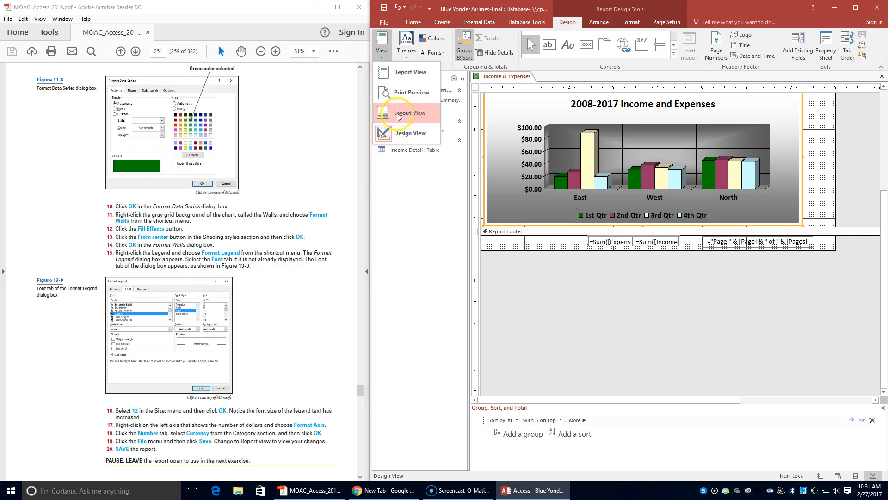
click(401, 70)
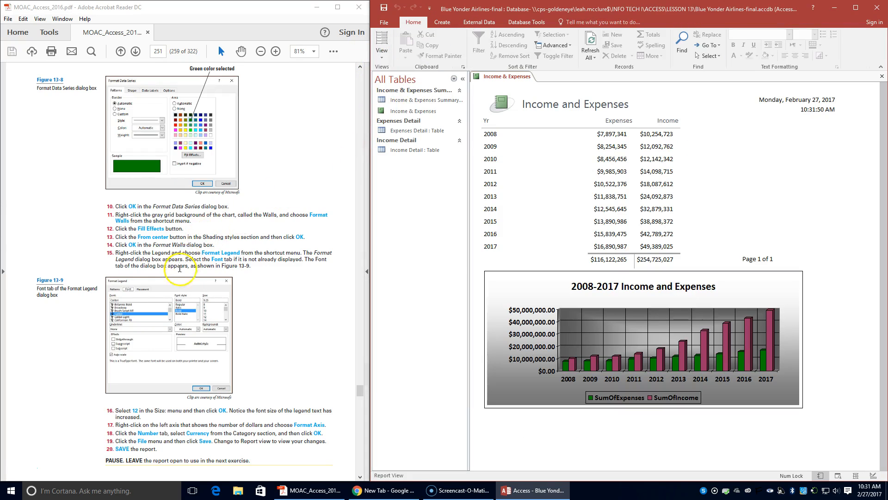
Step: Try to save the Income & Expenses report from its document tab
scroll(183, 278, down, 4)
scroll(184, 277, down, 4)
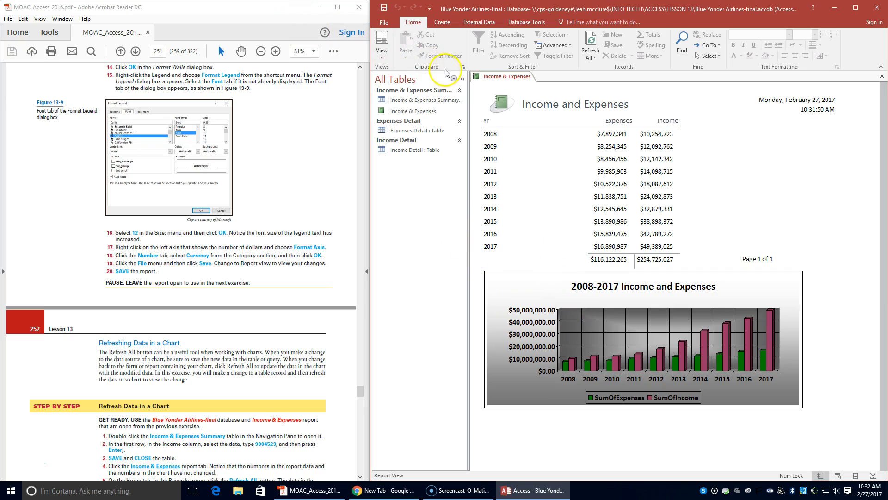
right_click(503, 77)
click(506, 83)
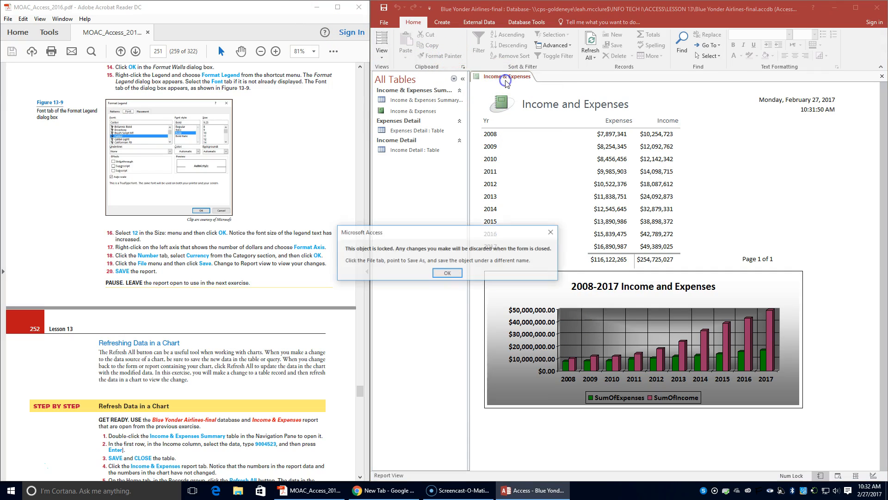
click(444, 272)
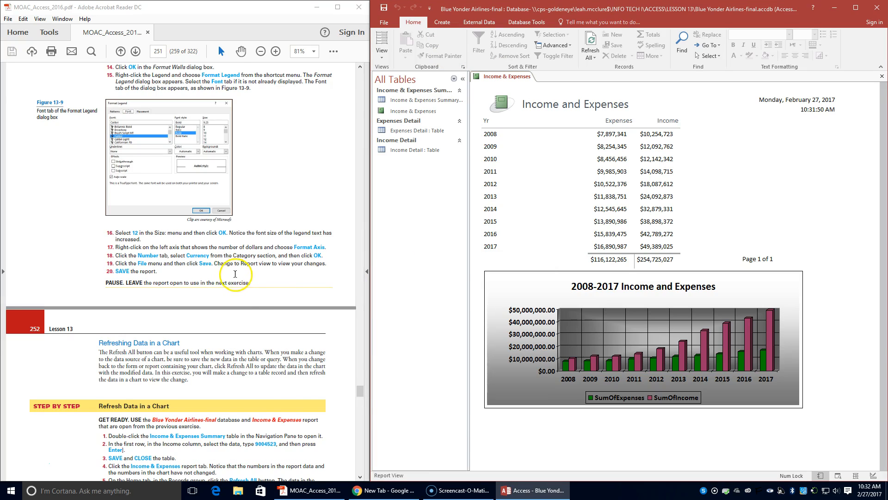
Step: Open the Income & Expenses Summary table
scroll(233, 273, down, 4)
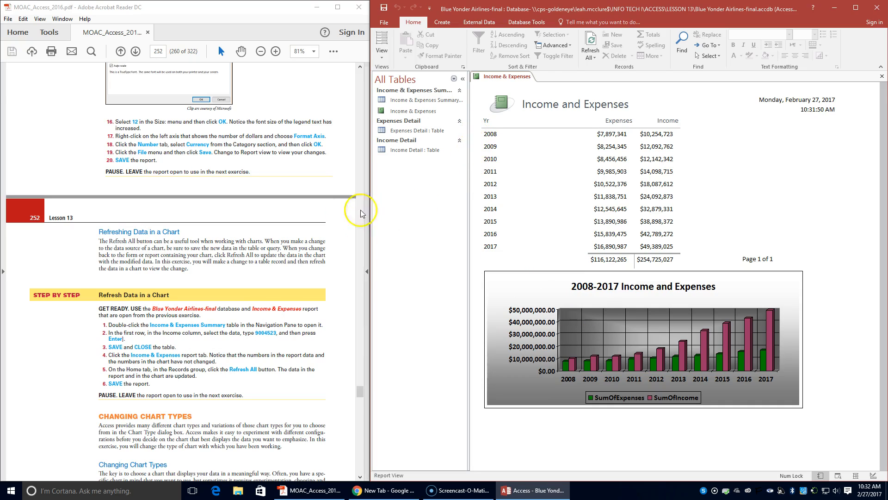
double_click(393, 99)
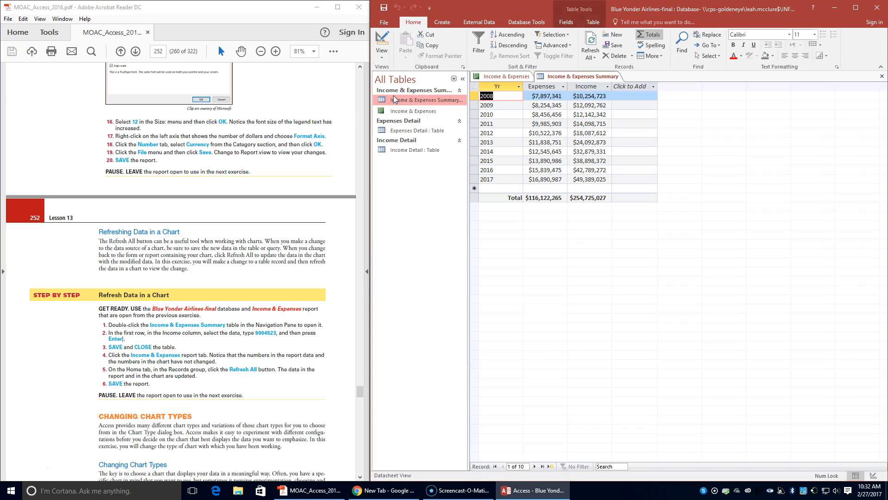
click(398, 99)
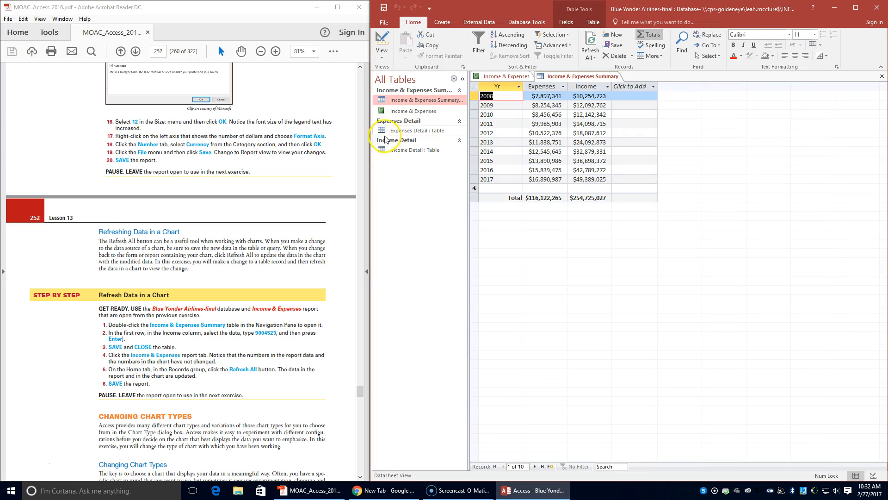
click(347, 211)
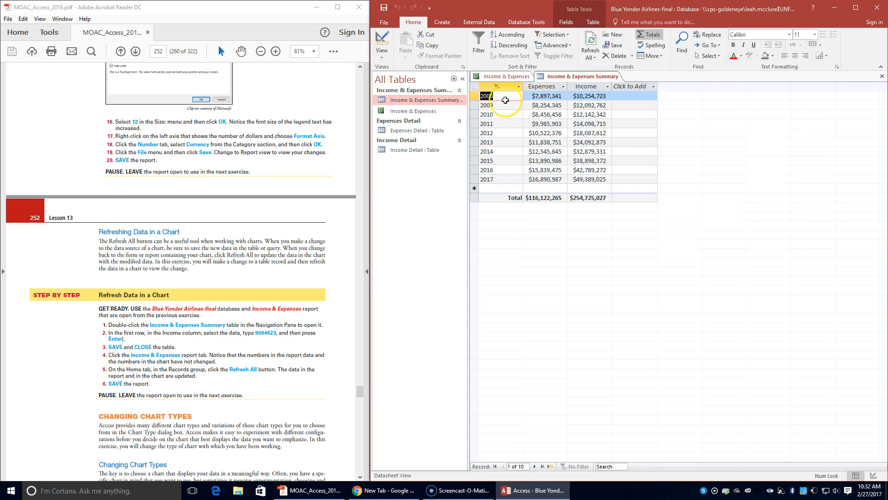
Step: Set the 2008 Income value in the first row to 9004523
click(595, 96)
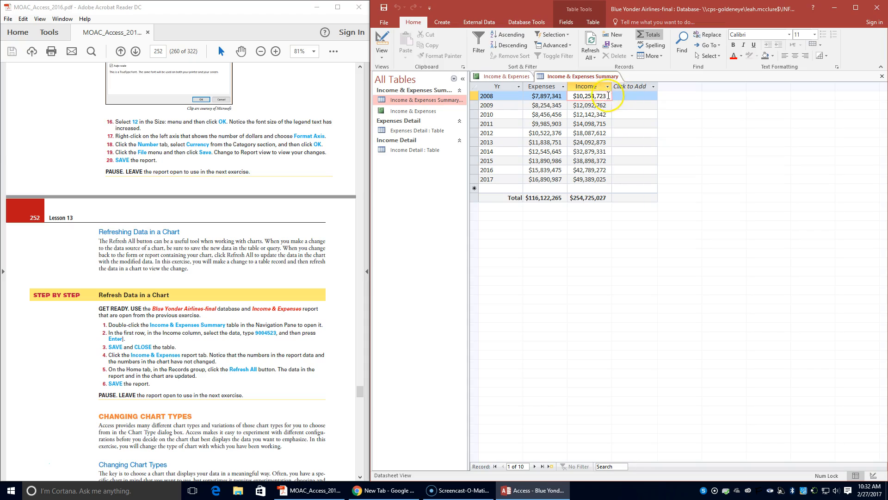
drag(607, 94, 558, 92)
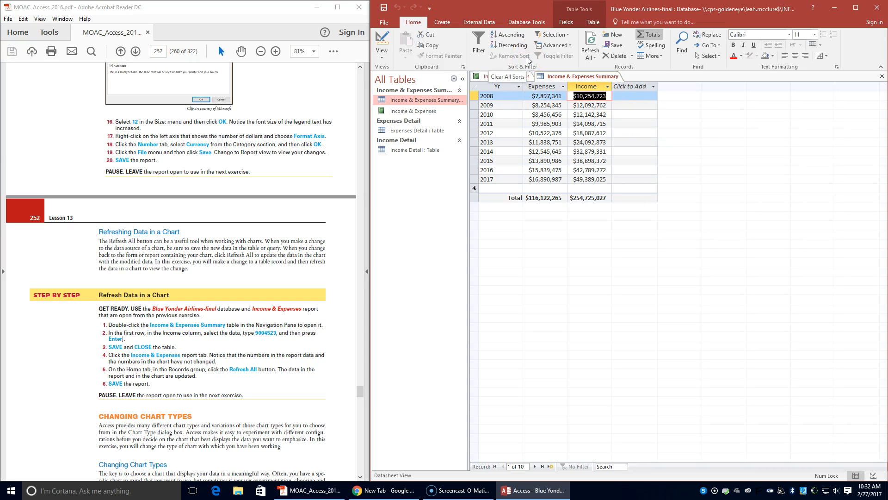
text(9)
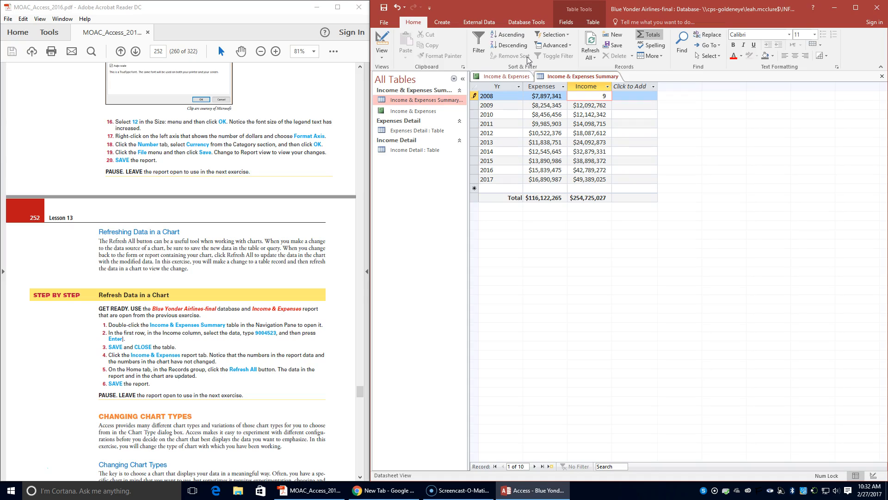
text(004523)
key(Return)
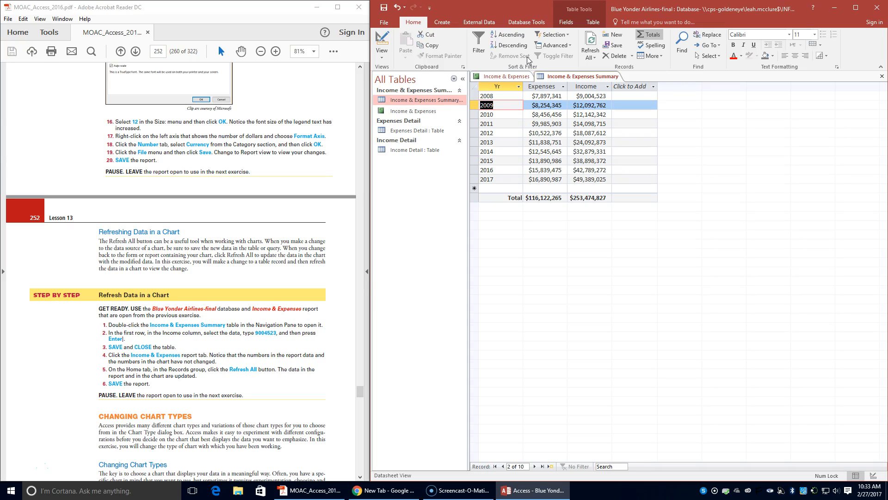
Step: Save and close the Income & Expenses Summary table
click(384, 7)
right_click(561, 76)
click(571, 85)
right_click(572, 85)
click(570, 75)
right_click(571, 77)
click(579, 88)
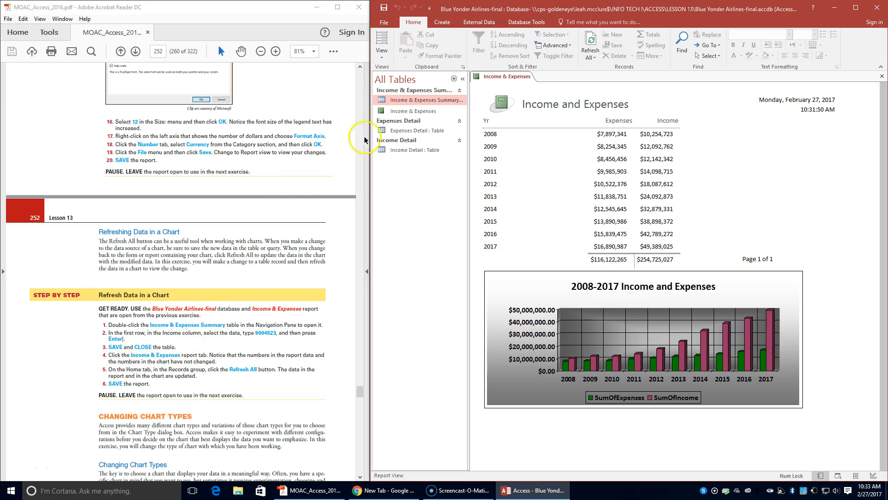
Step: Refresh all data in the Income & Expenses report and save the report
click(474, 77)
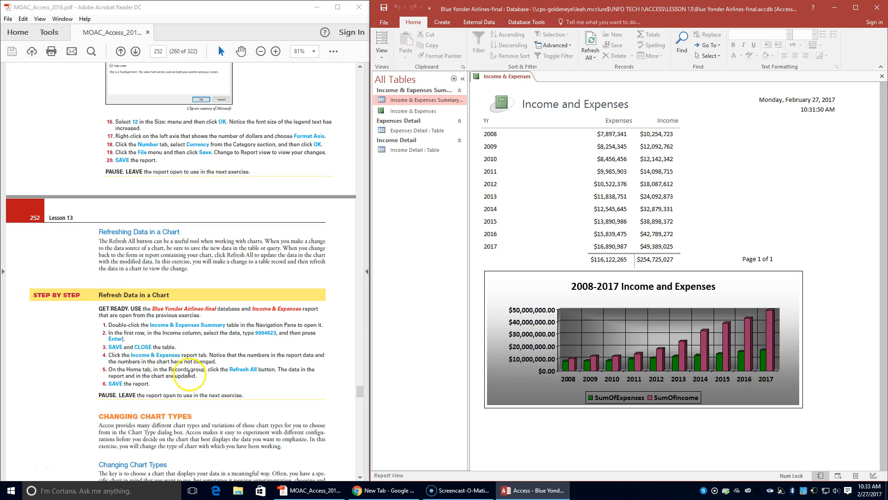
click(589, 52)
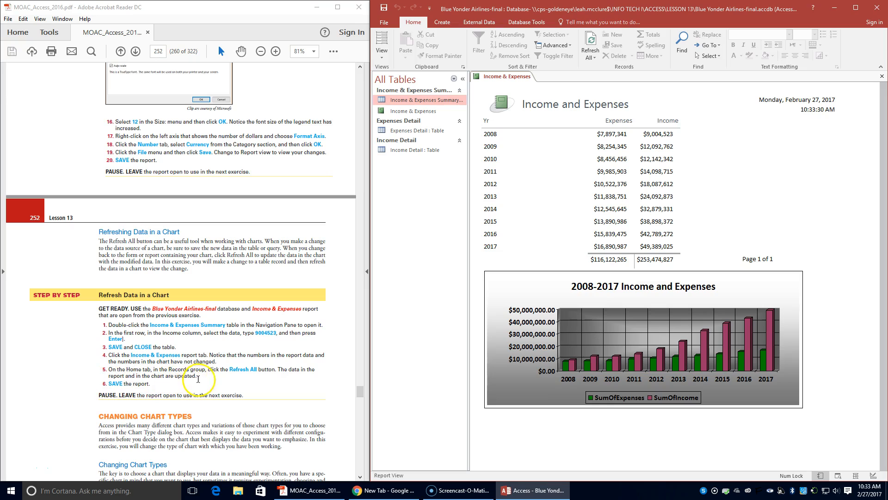
right_click(491, 77)
click(512, 81)
Step: Switch the Income & Expenses report to Design view
scroll(204, 268, down, 4)
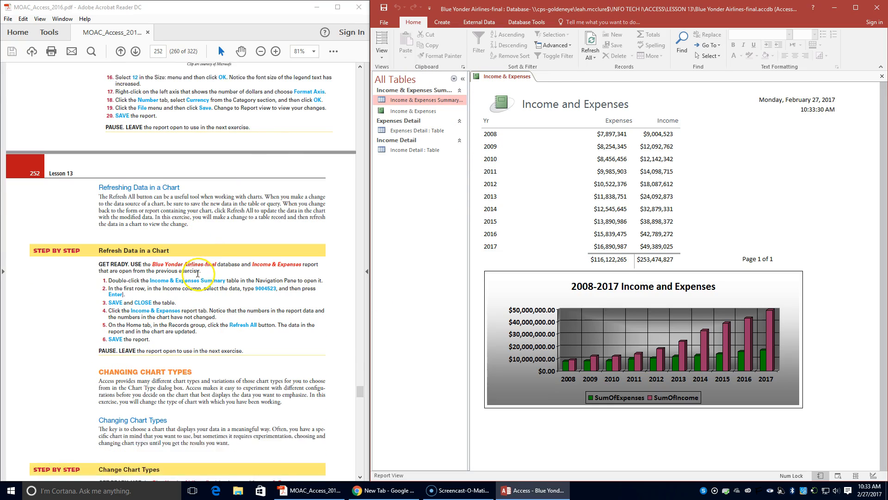
scroll(194, 273, down, 4)
scroll(193, 270, down, 5)
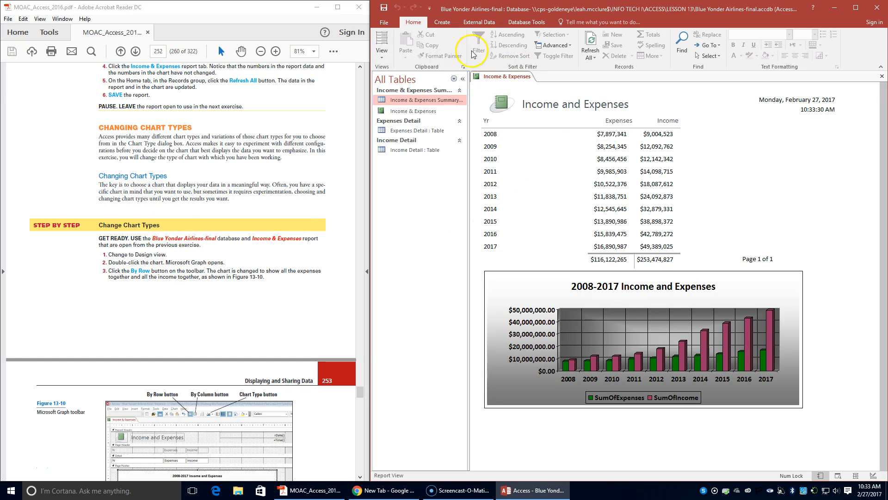
click(381, 54)
click(396, 131)
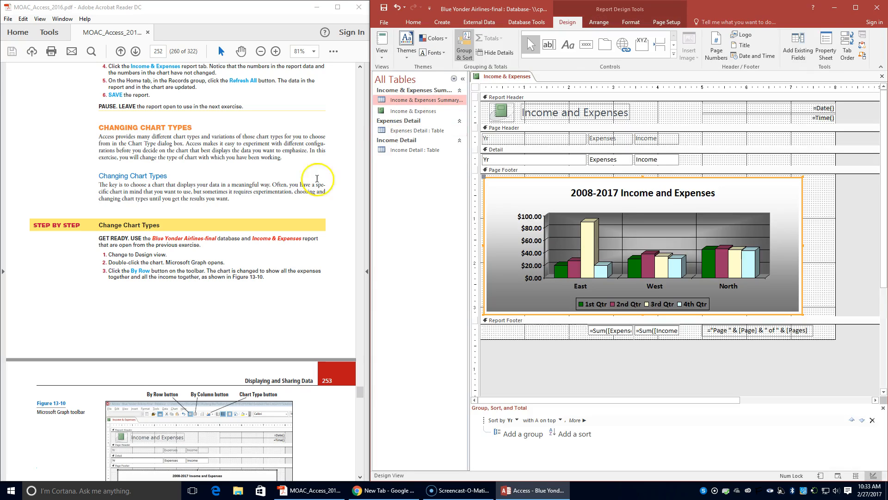
Step: Open the chart in Microsoft Graph and plot its data series by row
double_click(617, 237)
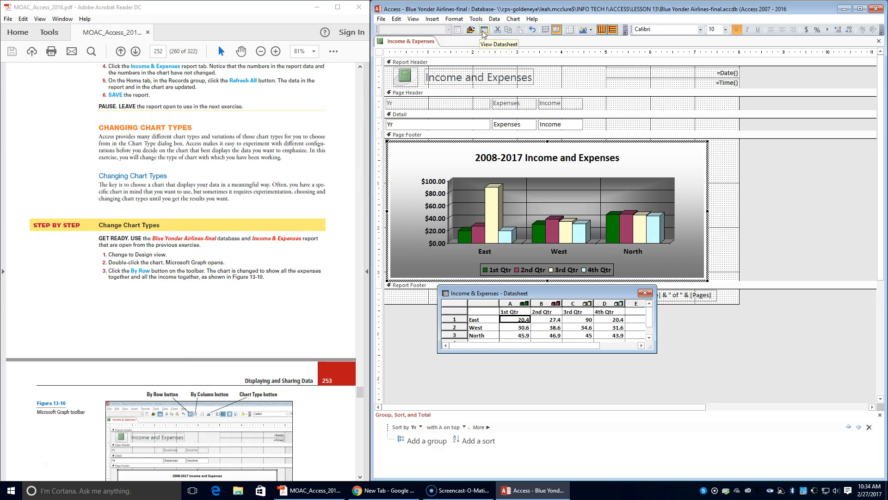
click(546, 30)
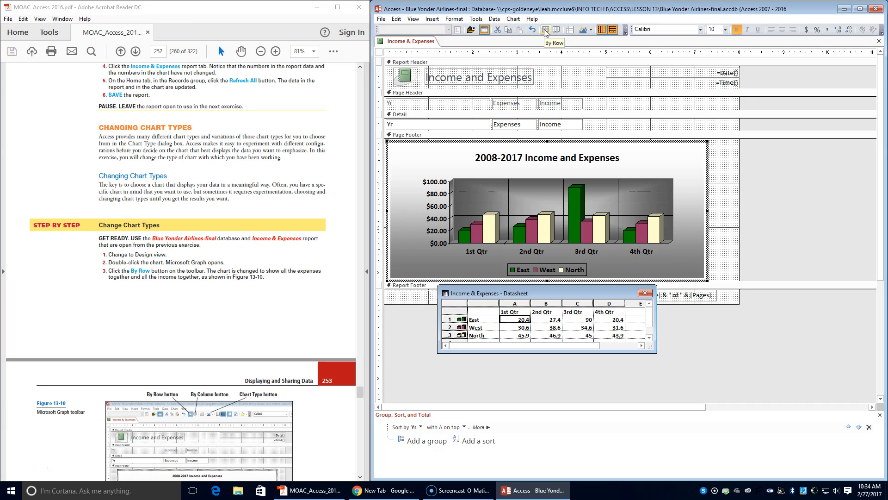
Step: Switch the chart back to plotting its data series by column
scroll(160, 370, down, 5)
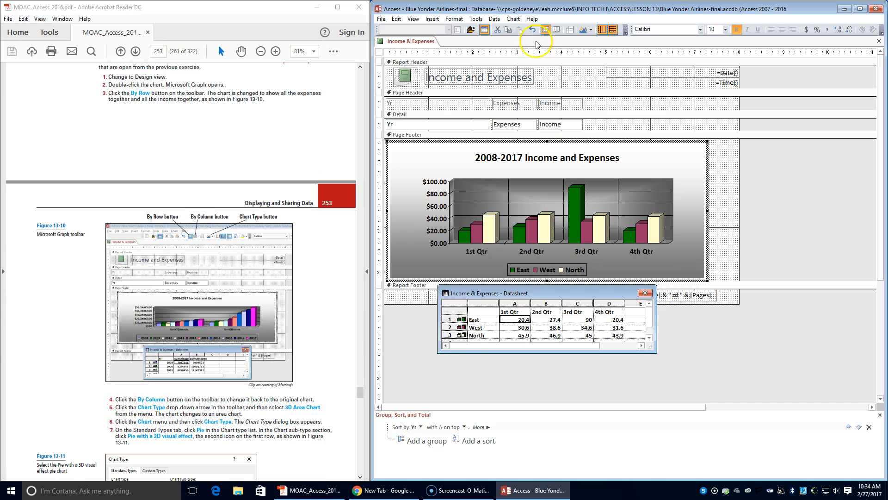
click(558, 31)
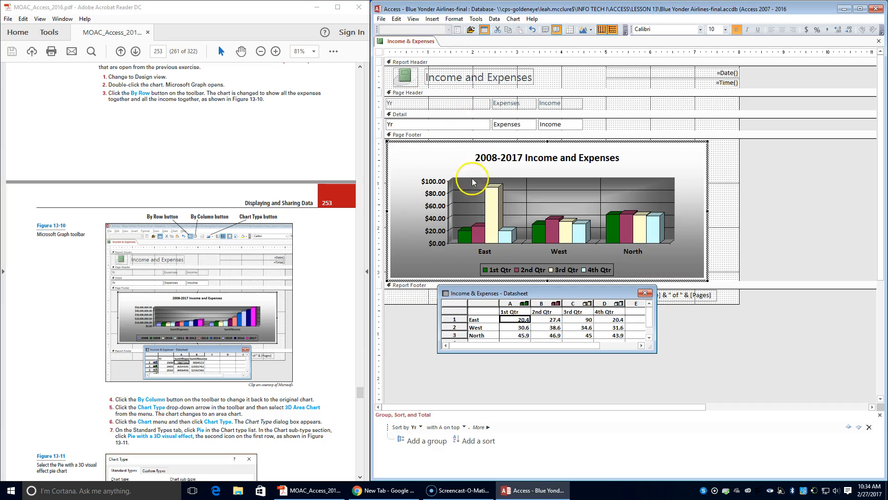
Step: Select the chart area and change the chart type to 3-D Area Chart
click(443, 167)
click(448, 30)
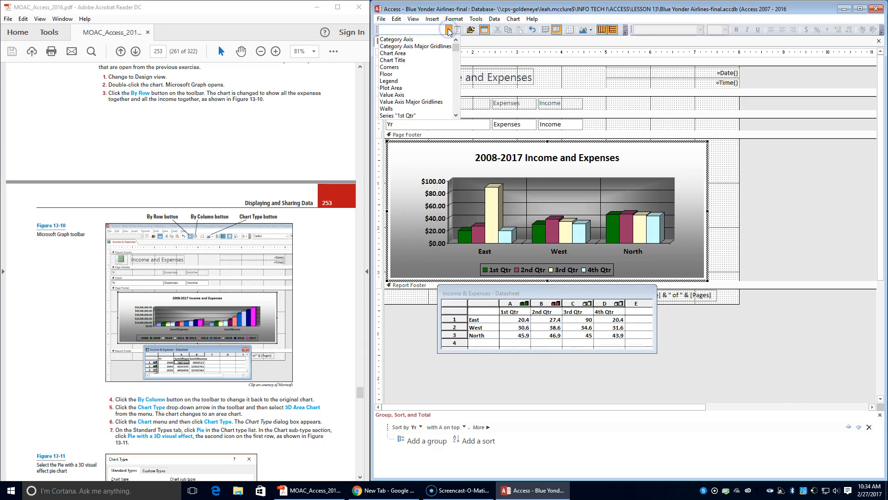
scroll(416, 69, down, 1)
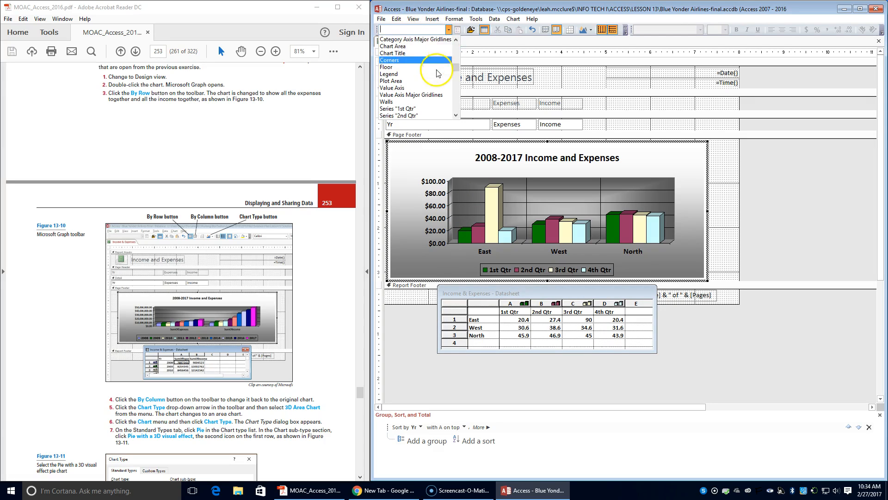
scroll(435, 81, up, 1)
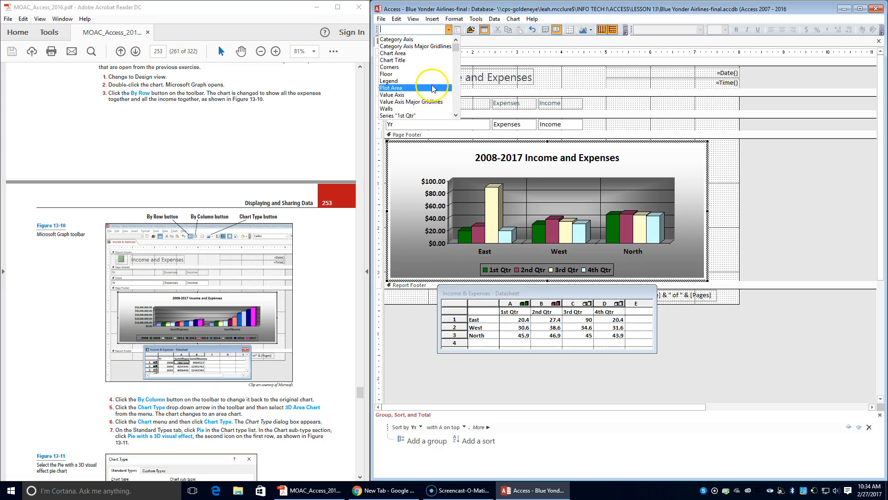
click(412, 163)
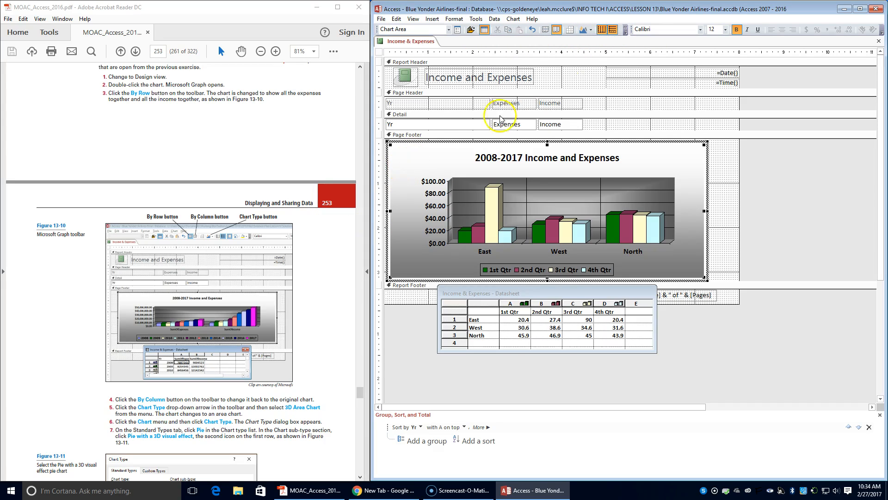
click(591, 30)
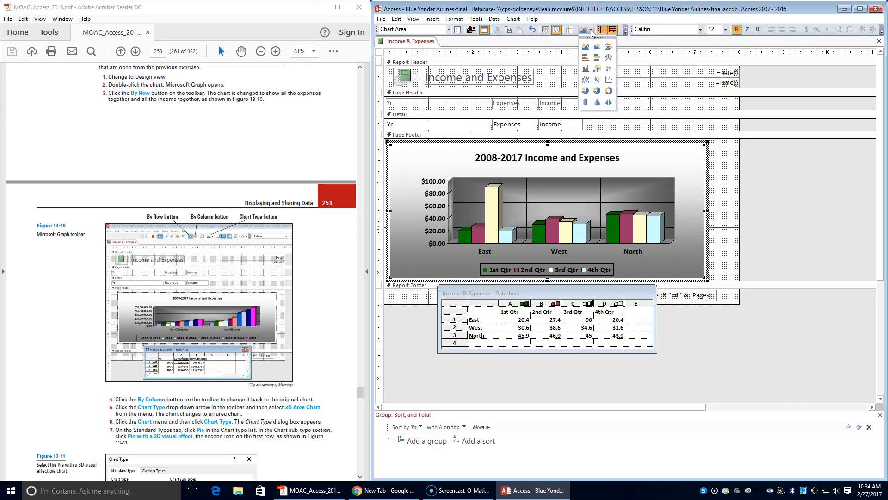
click(596, 48)
click(598, 47)
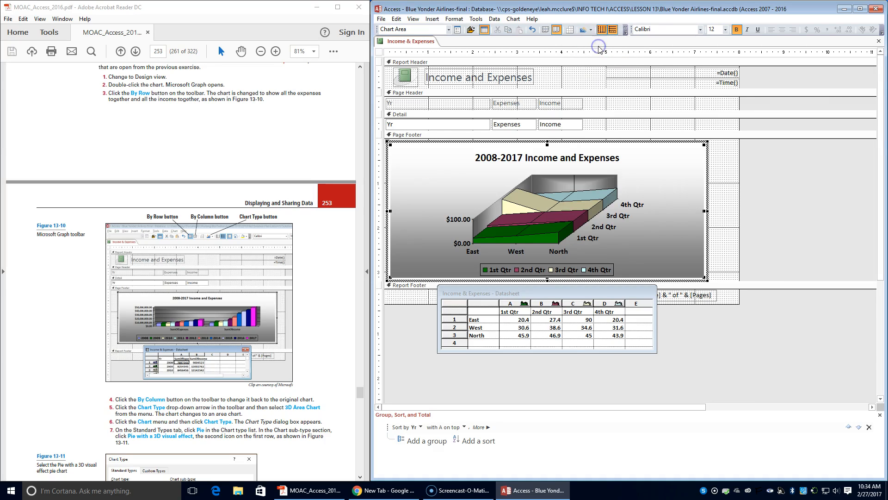
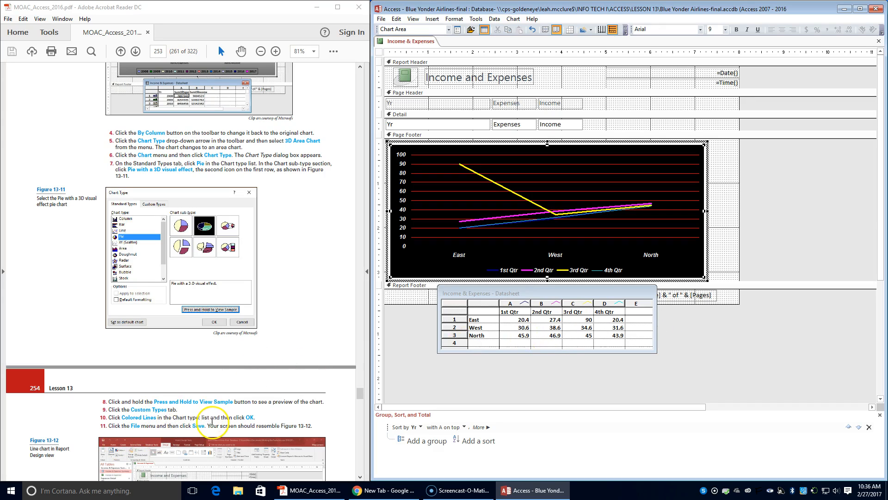
Step: Save the Income & Expenses report with its changed chart and switch it to Report View, following steps 11 and 12
click(382, 19)
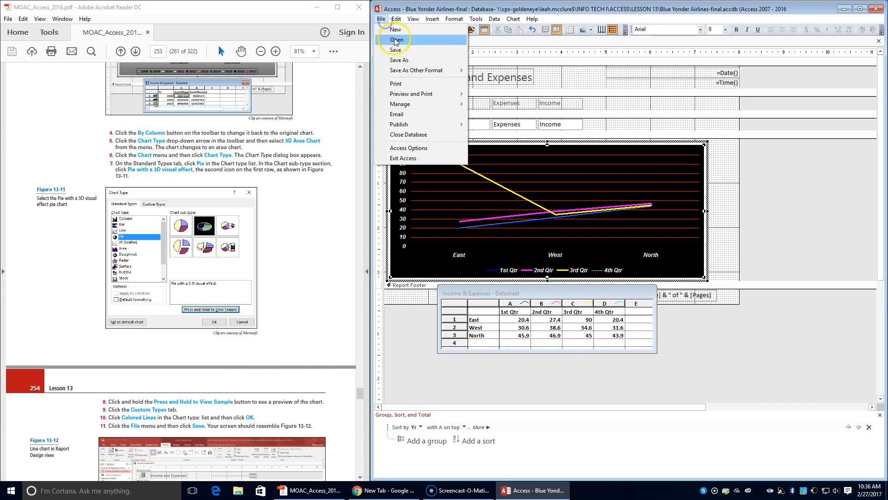
click(405, 52)
scroll(220, 293, down, 3)
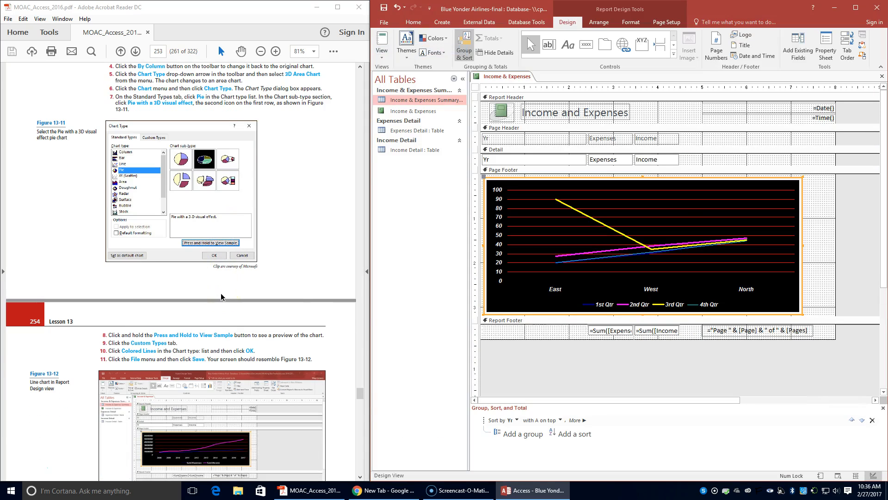
scroll(220, 296, down, 1)
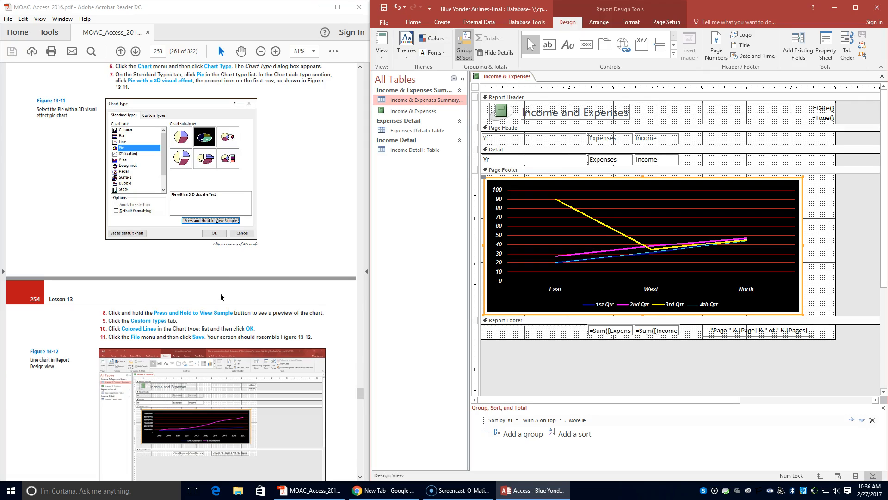
scroll(219, 293, down, 3)
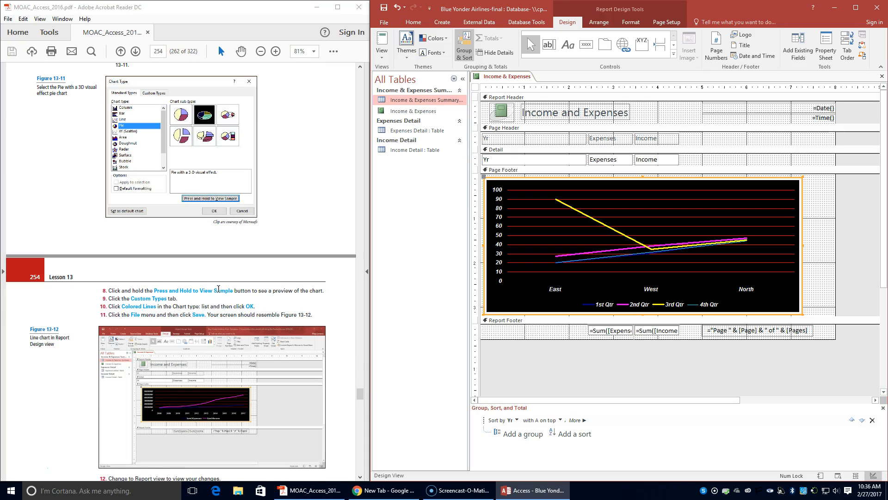
click(382, 46)
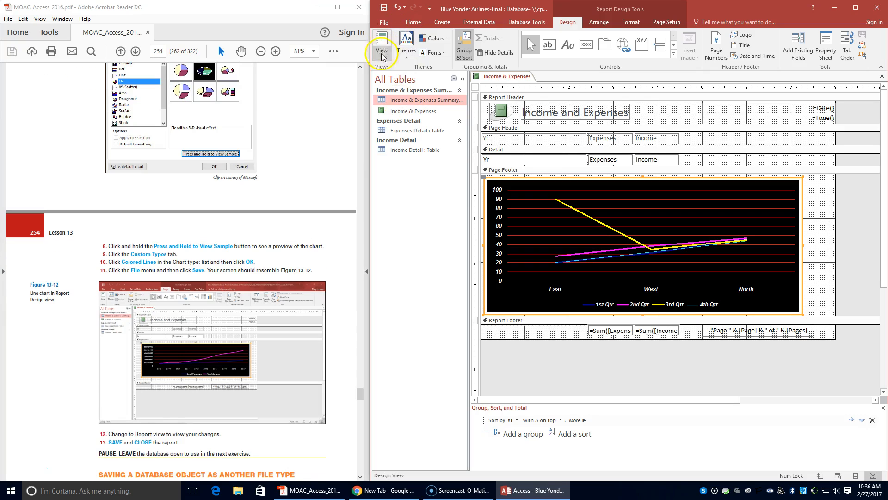
click(392, 82)
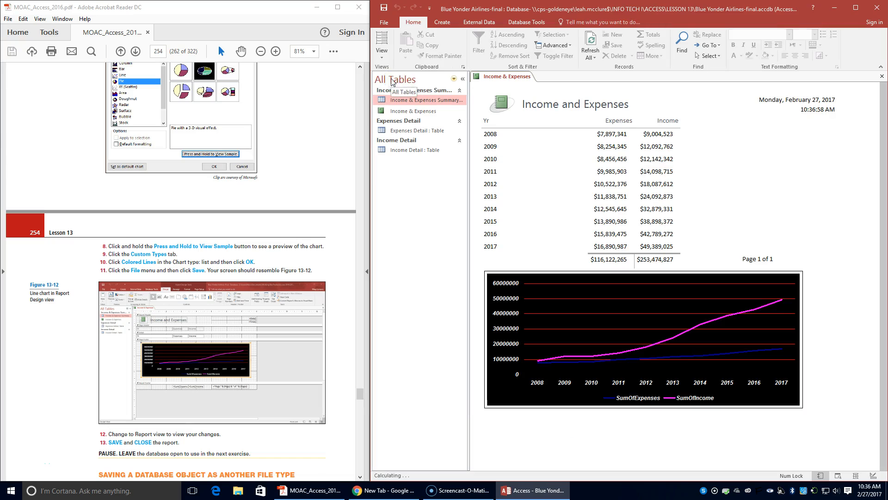
Step: Try to save the Income & Expenses report from Report View and close it, following step 13
scroll(298, 246, down, 3)
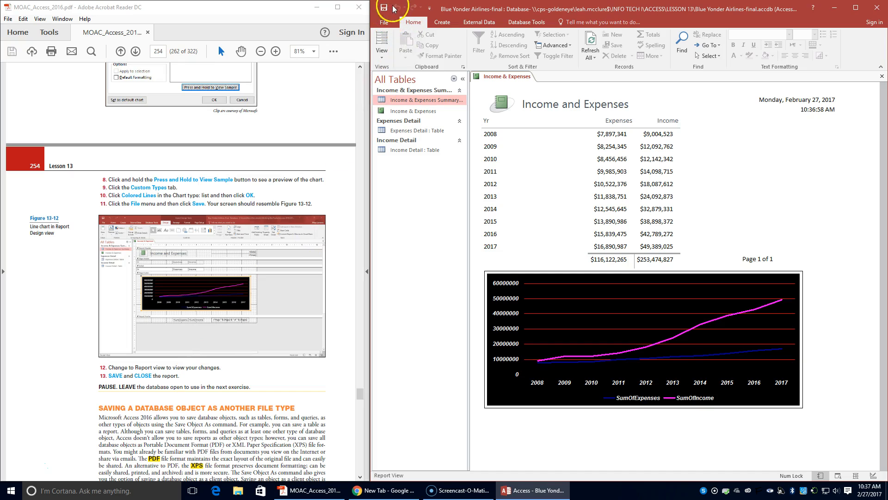
right_click(485, 77)
click(491, 85)
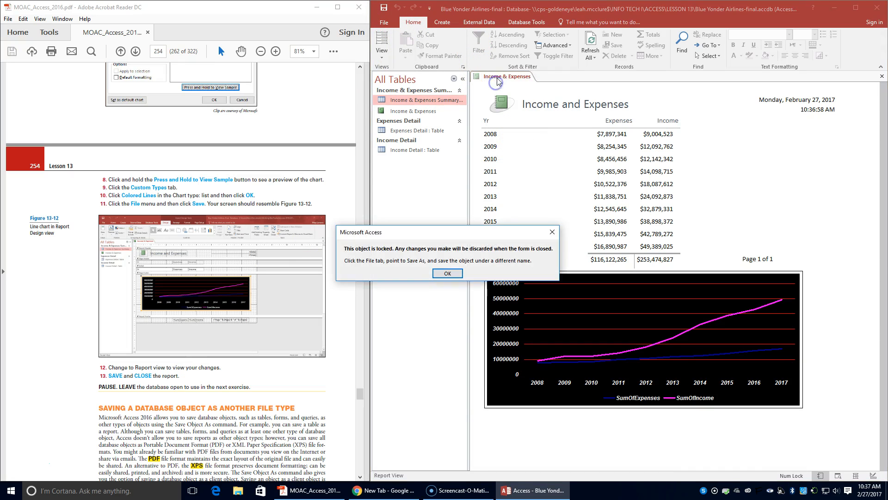
click(445, 274)
right_click(505, 77)
click(508, 97)
Step: Open the Income & Expenses Summary table, following step 1 of the Save a Database Object as Another File Type exercise
scroll(262, 212, down, 5)
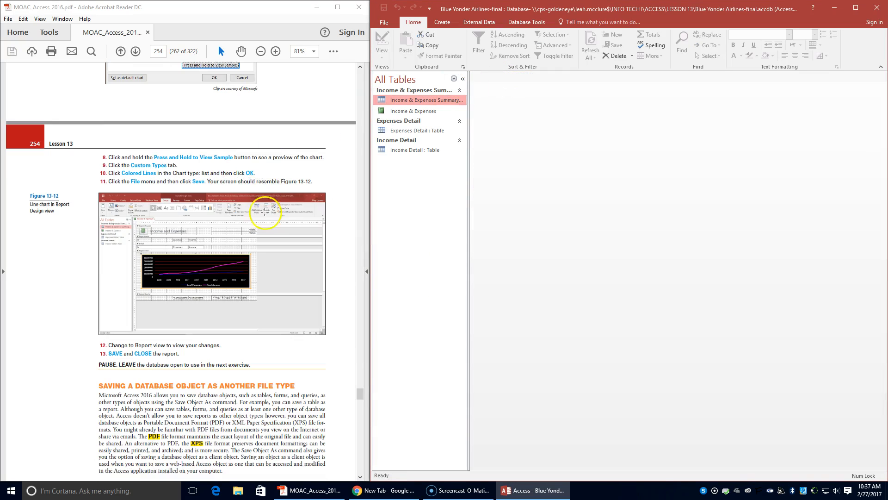
scroll(270, 205, down, 8)
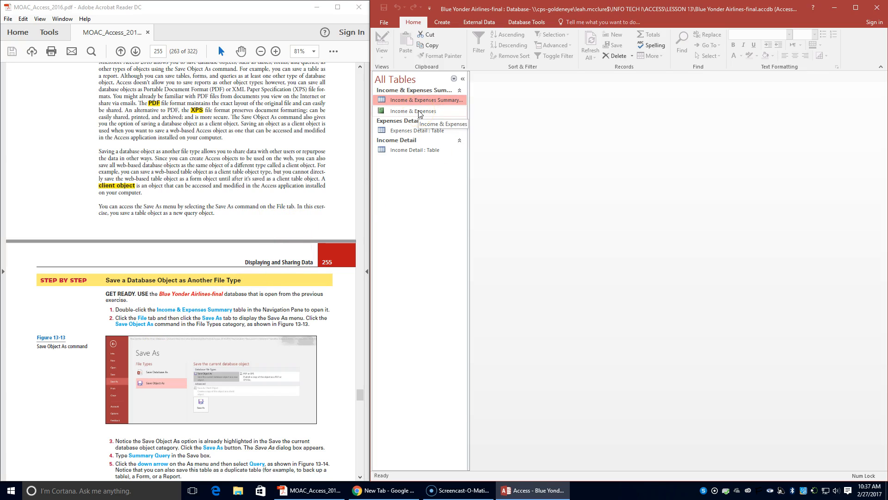
click(428, 98)
double_click(431, 99)
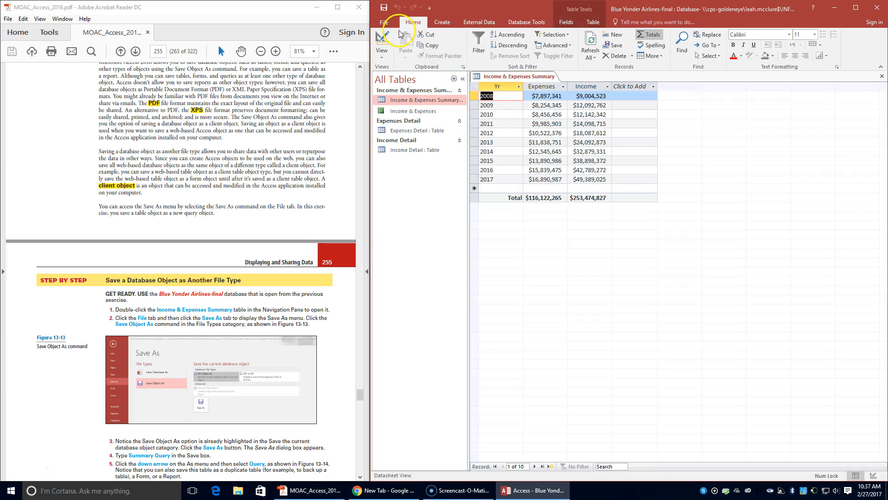
Step: Save the Income & Expenses Summary table as a query named Summary Query and close the new query
click(385, 24)
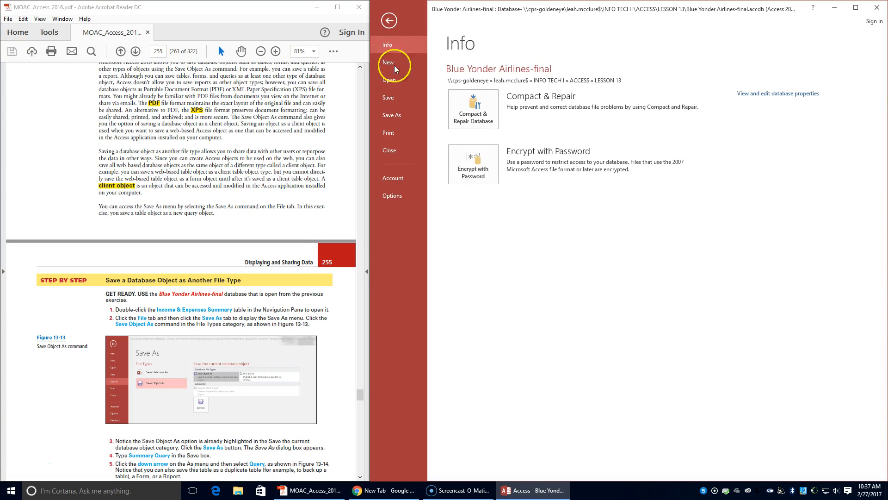
click(403, 114)
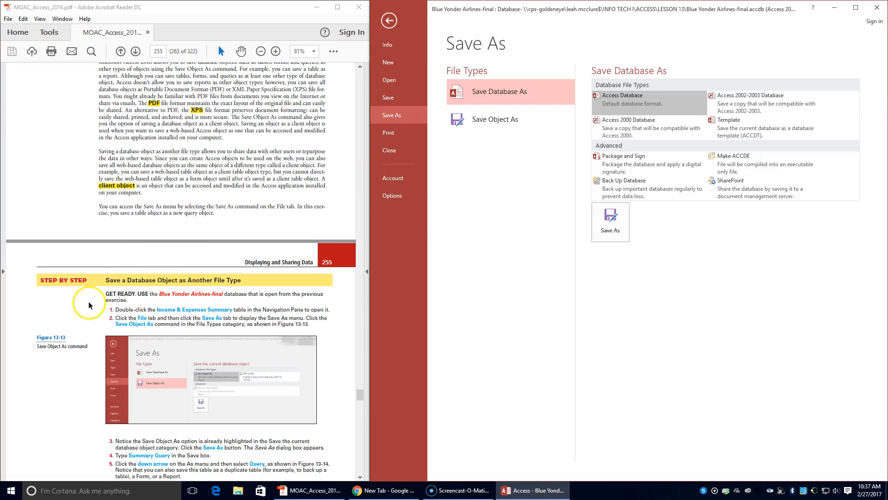
click(503, 123)
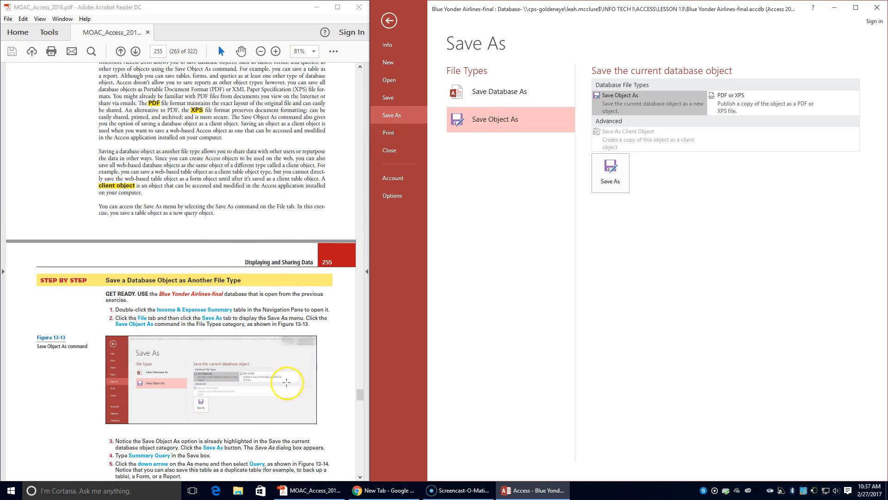
scroll(276, 391, down, 1)
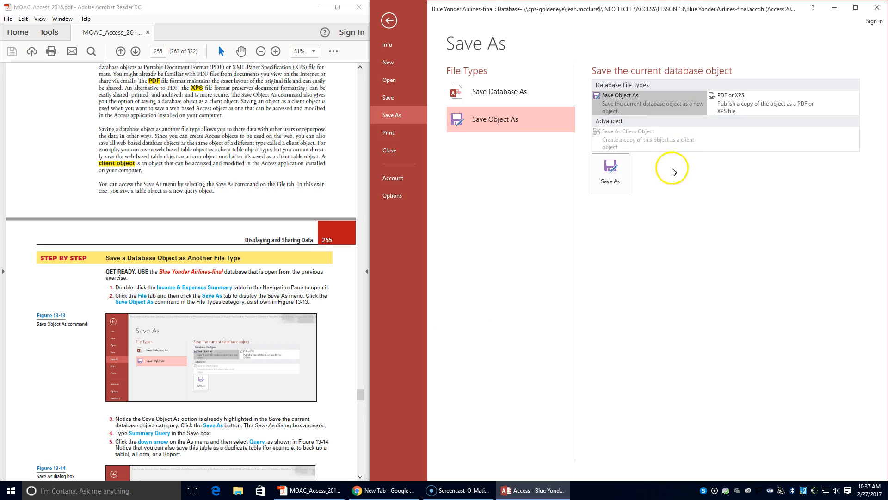
click(611, 173)
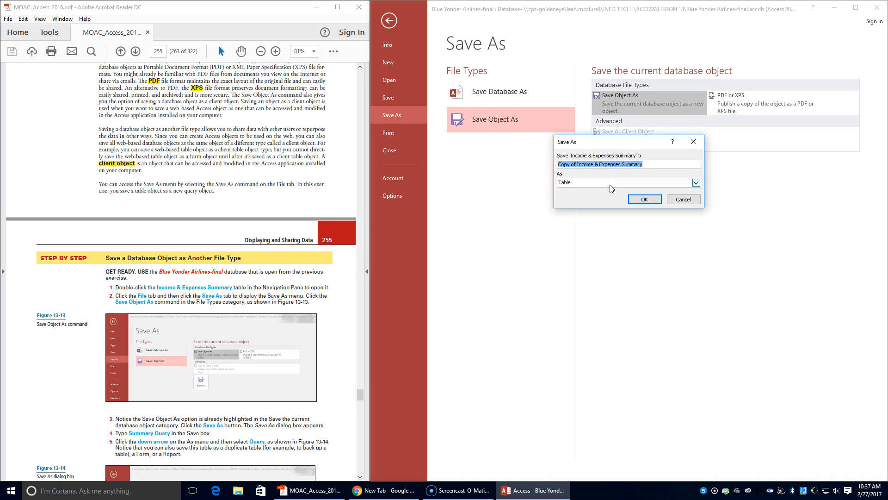
text(Summary Query)
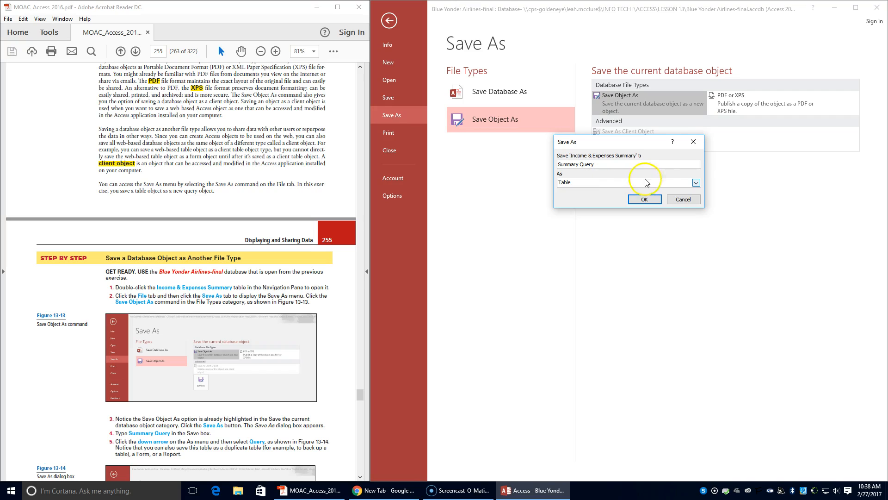
click(698, 182)
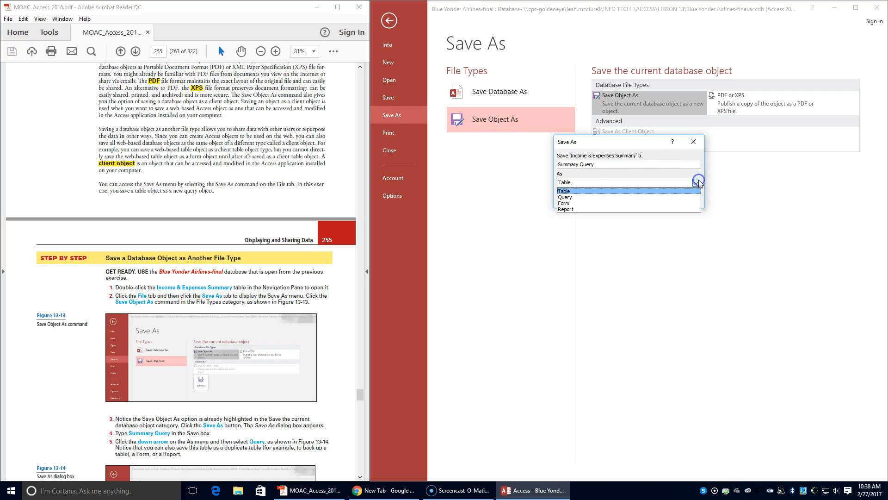
click(664, 197)
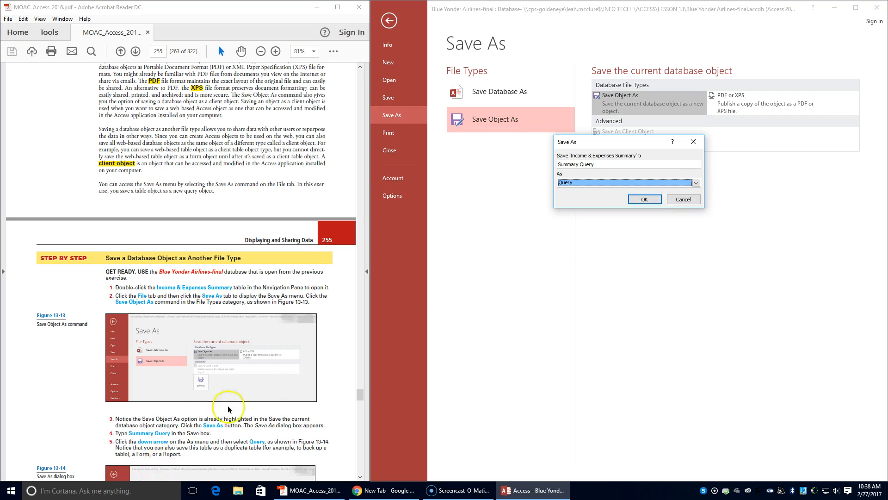
scroll(224, 406, down, 6)
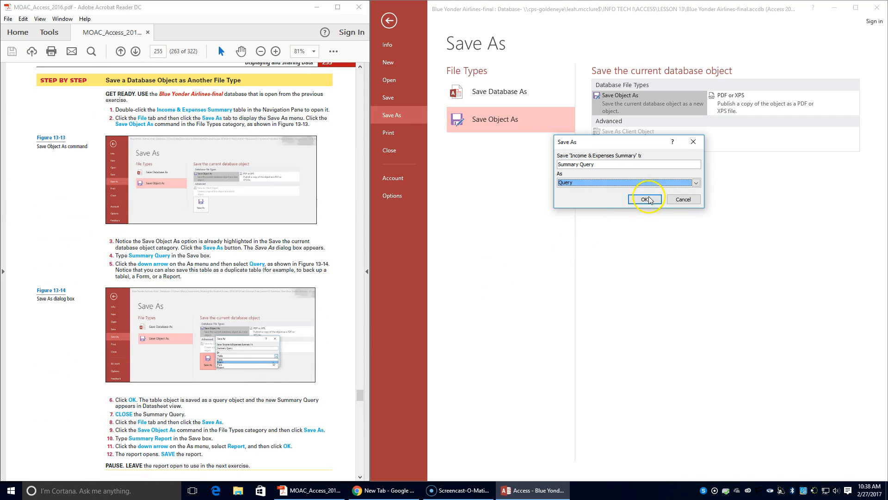
click(645, 199)
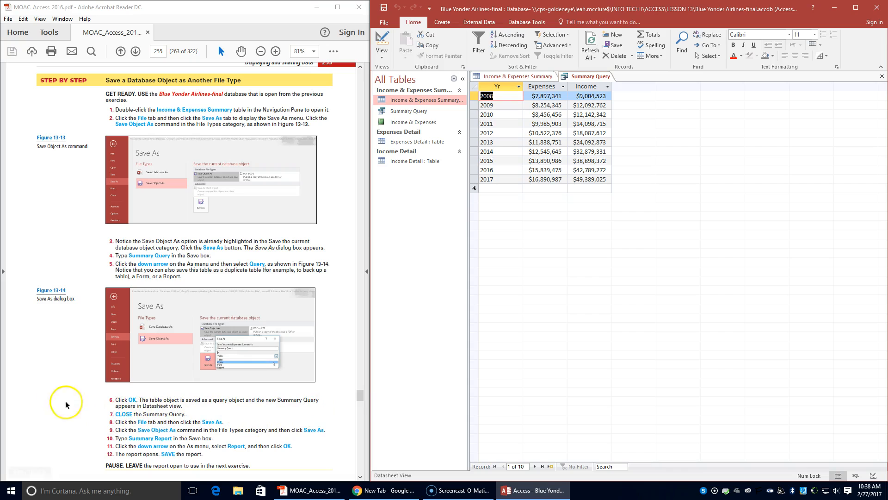
right_click(564, 77)
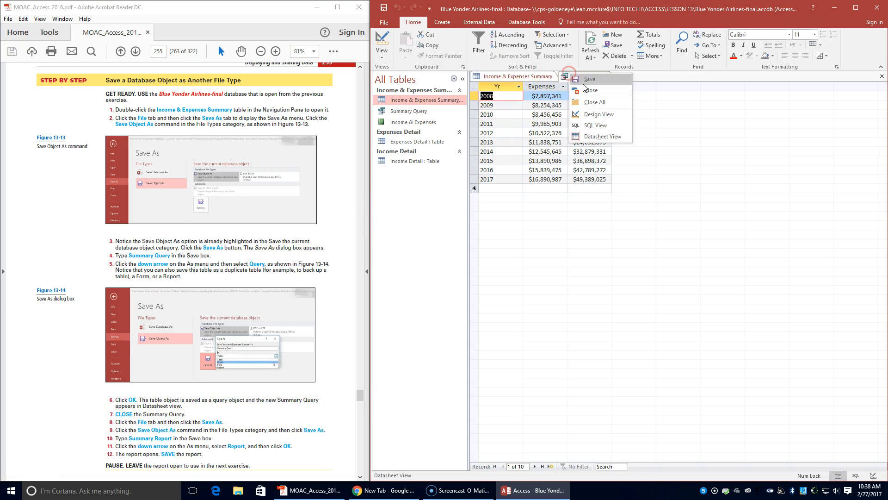
click(576, 97)
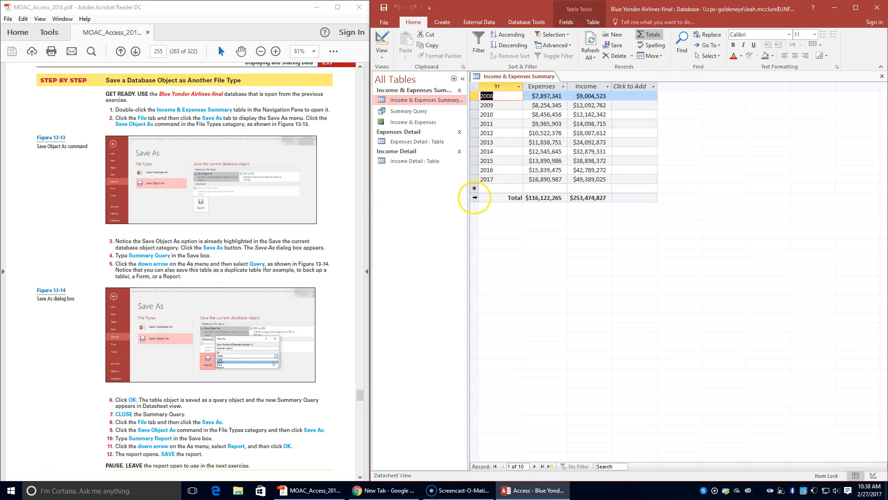
Step: Save the Income & Expenses Summary table as a report named Summary Report
click(384, 23)
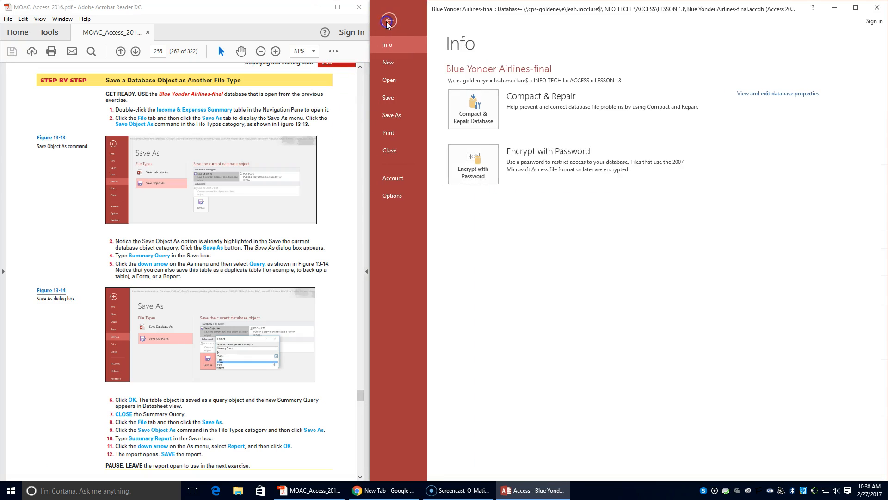
click(394, 116)
click(495, 120)
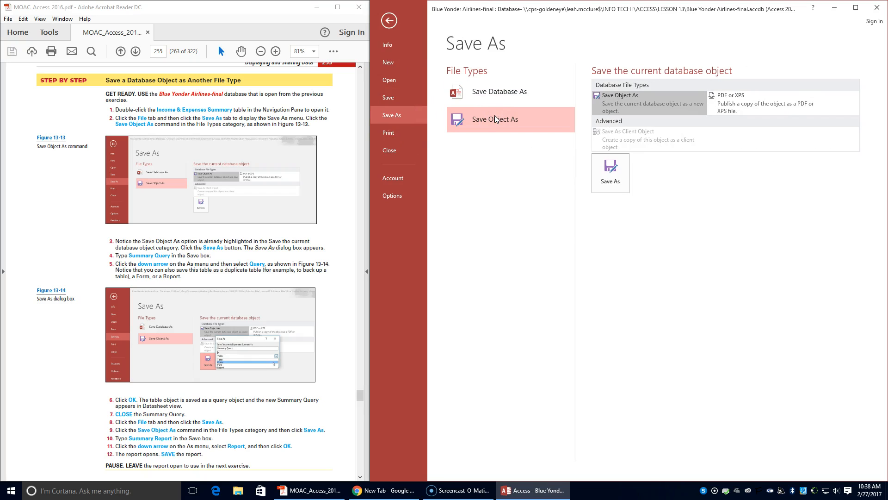
click(608, 175)
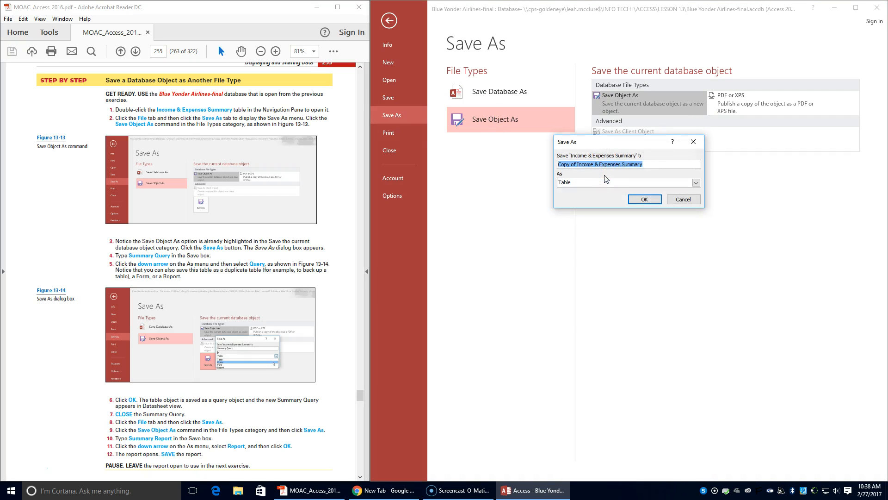
text(Summary Report)
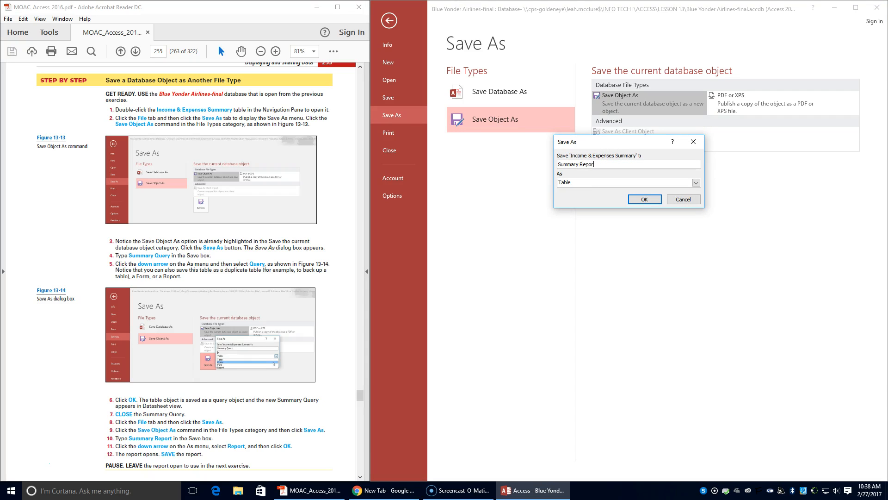
click(601, 182)
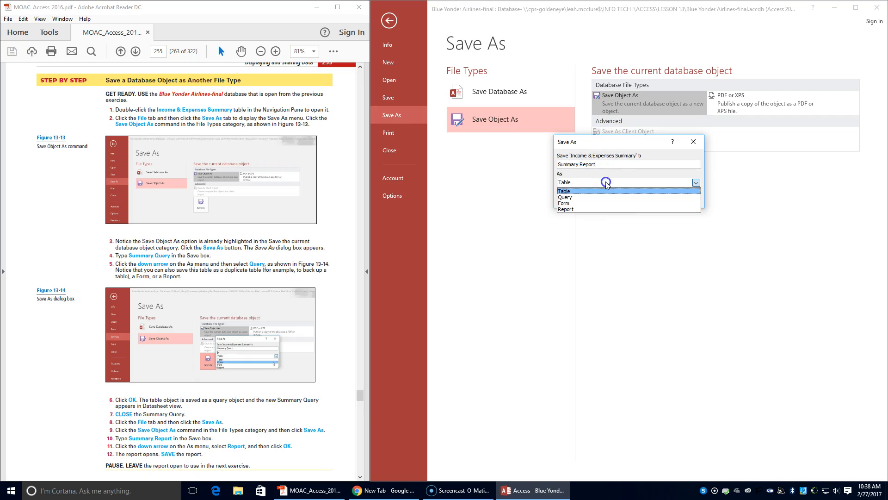
click(623, 212)
click(647, 199)
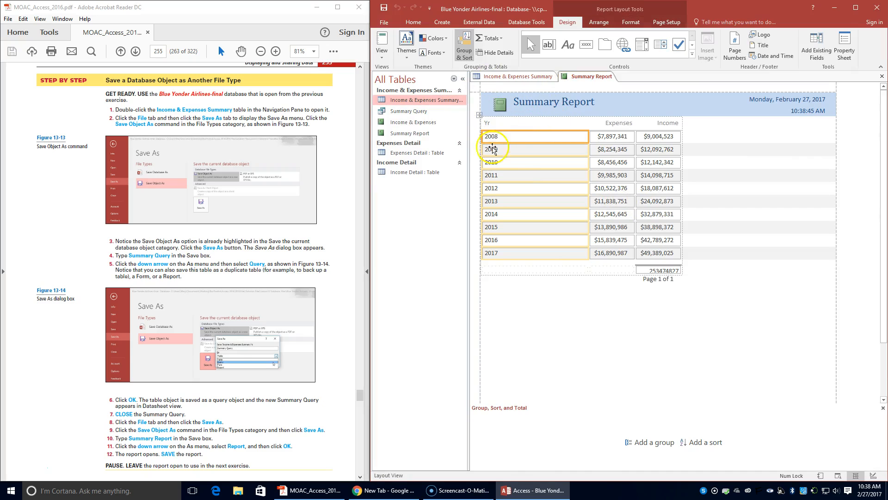
Step: Save the Summary Report and leave it open, following step 12 of the exercise
scroll(185, 365, down, 2)
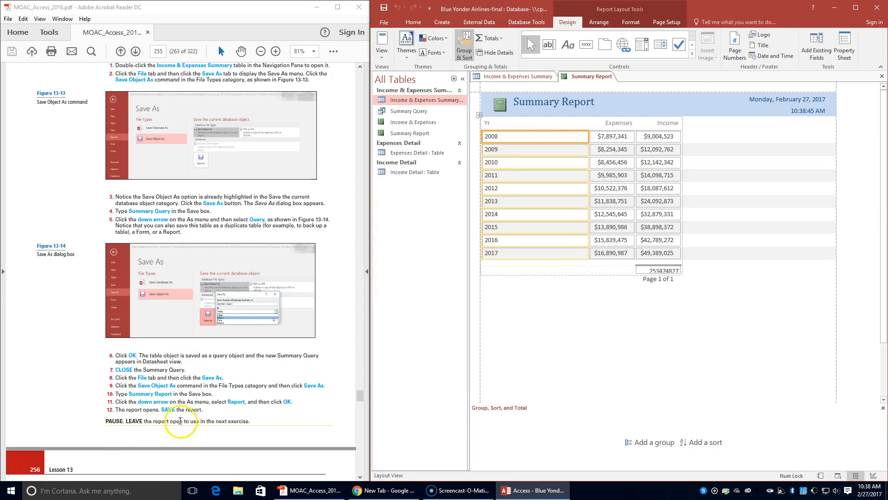
right_click(579, 76)
click(580, 84)
right_click(588, 76)
click(593, 83)
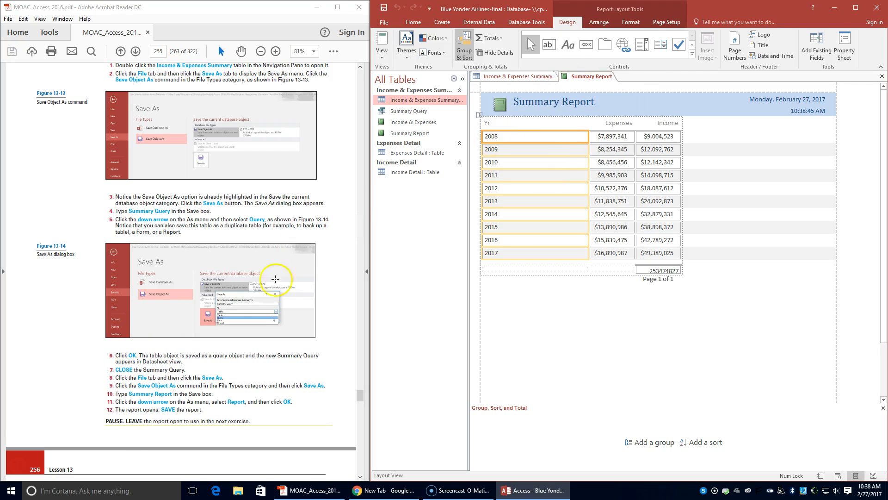
Step: Read ahead in the textbook to the steps of the Print a Database Object exercise
scroll(275, 279, down, 3)
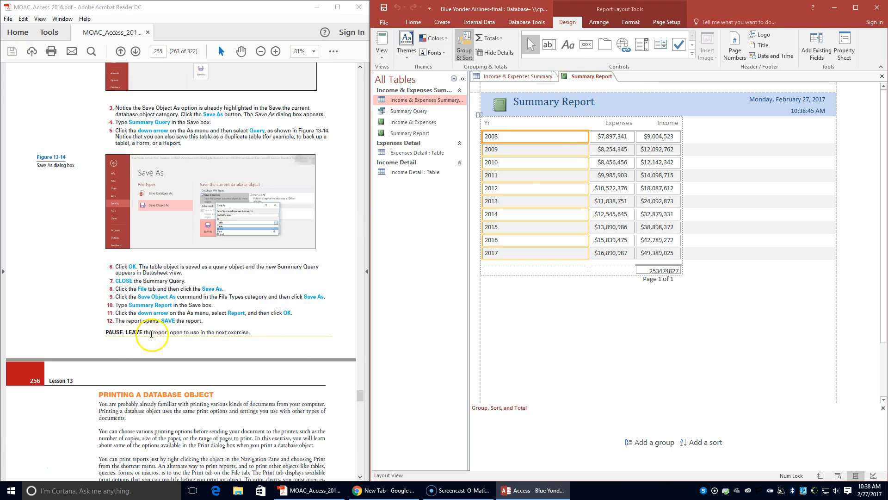
scroll(336, 340, down, 3)
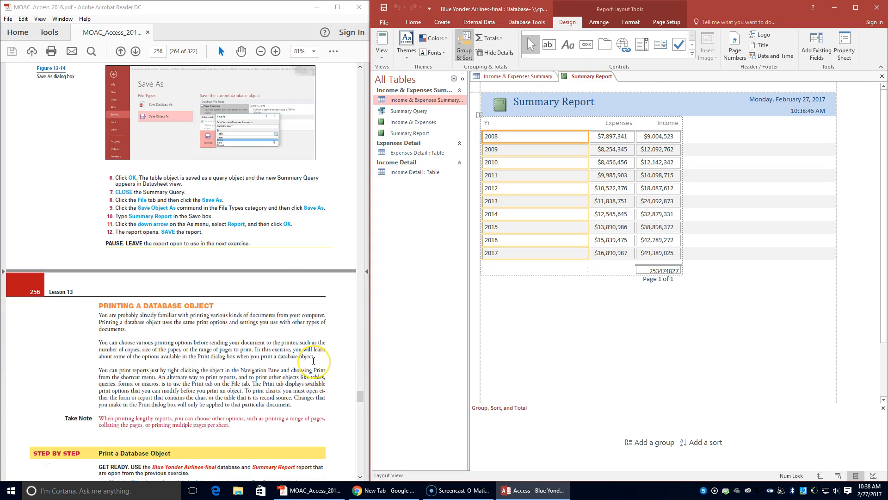
scroll(313, 361, down, 1)
scroll(313, 360, down, 3)
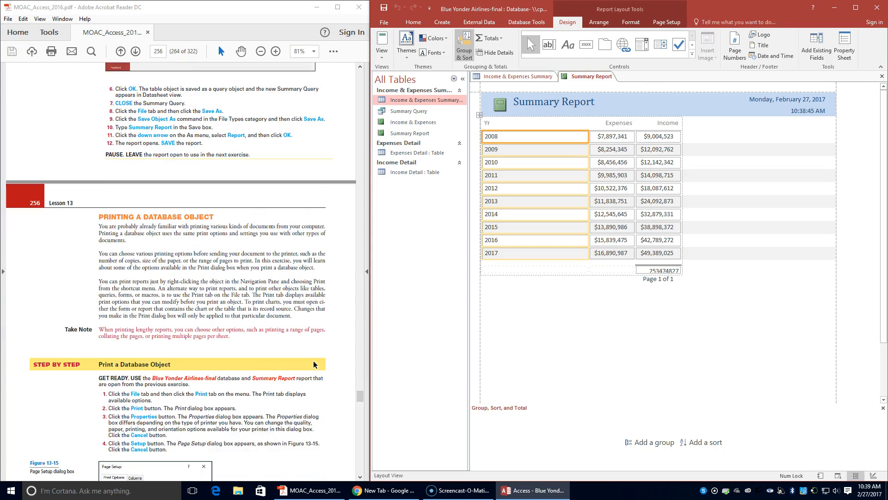
scroll(313, 363, down, 5)
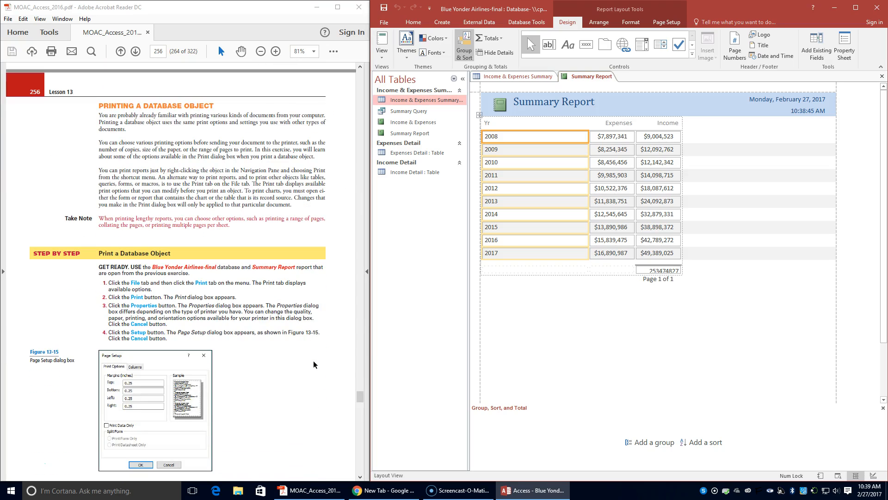
Step: Start printing the Summary Report with selectable print options, view the printer's properties, and cancel out of them
scroll(311, 362, down, 2)
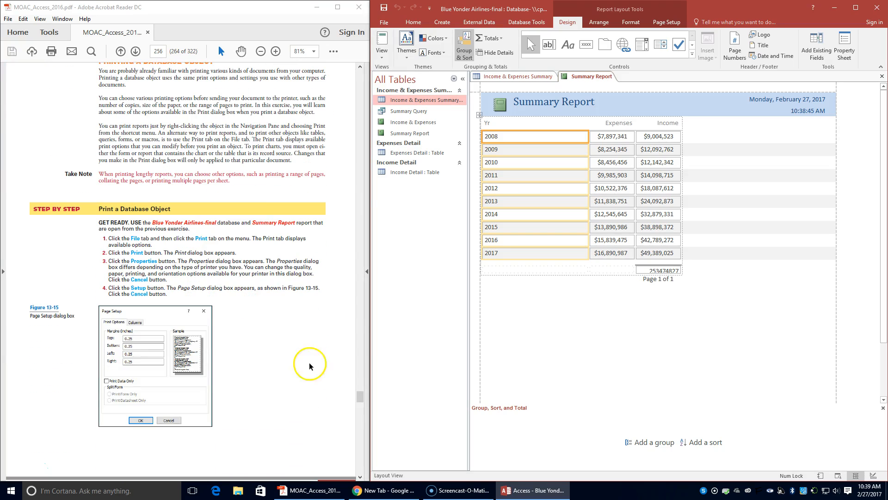
scroll(42, 285, down, 1)
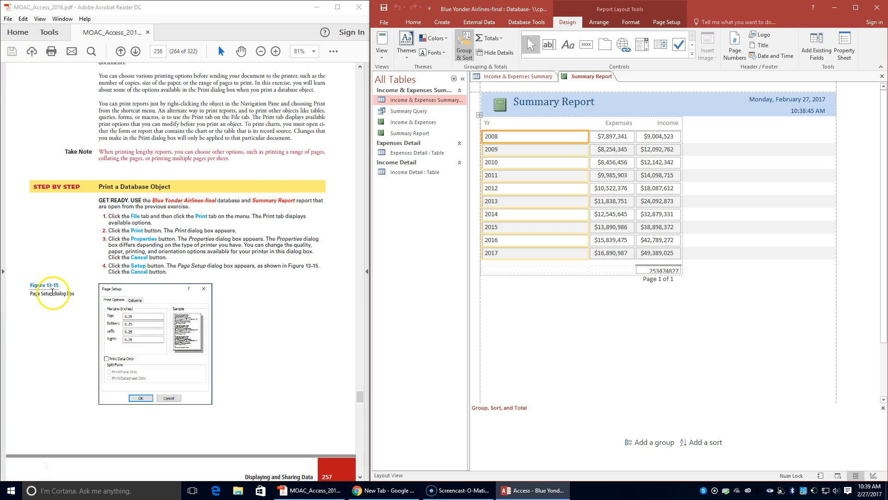
click(379, 18)
click(390, 131)
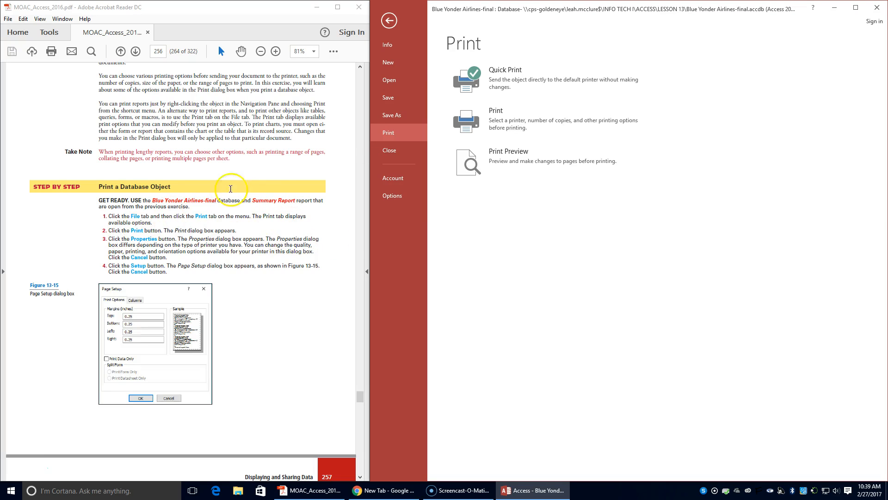
click(512, 124)
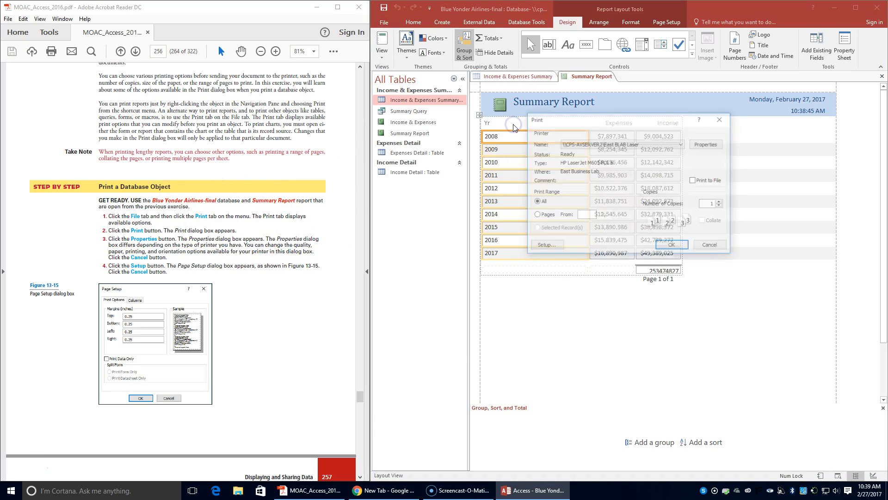
click(707, 142)
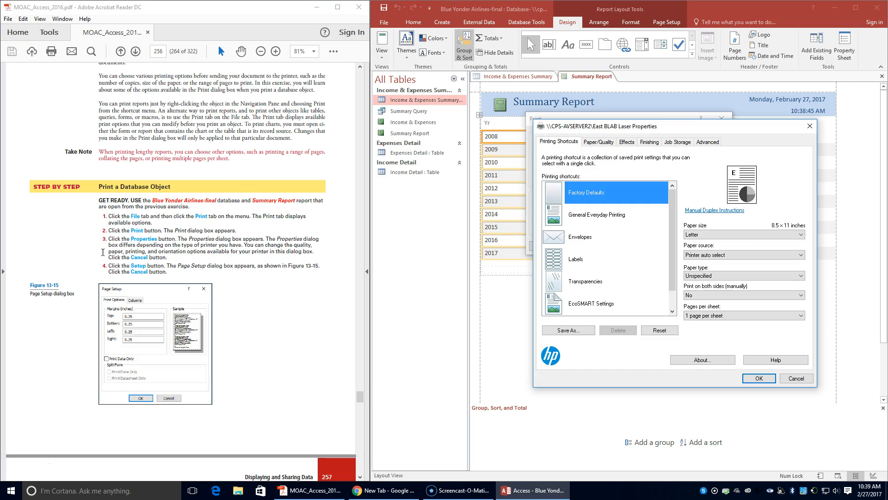
click(794, 379)
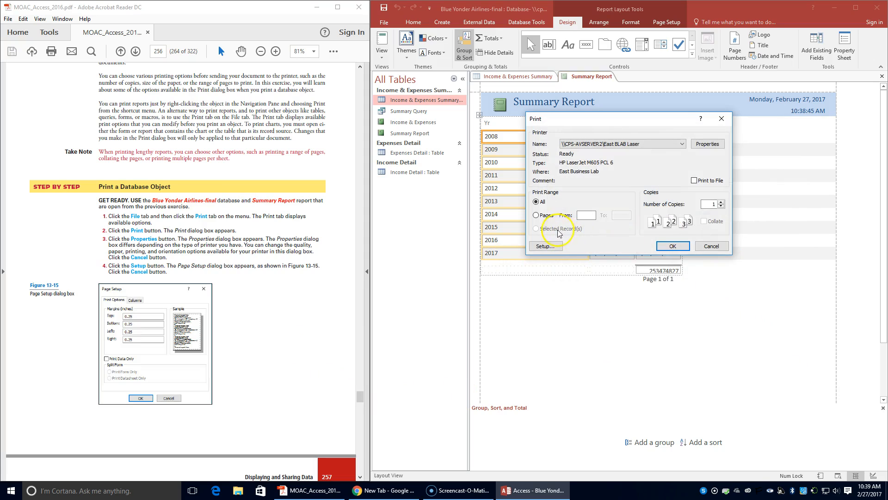
Step: View the report's Page Setup print options from the Print dialog and cancel out of them
click(546, 245)
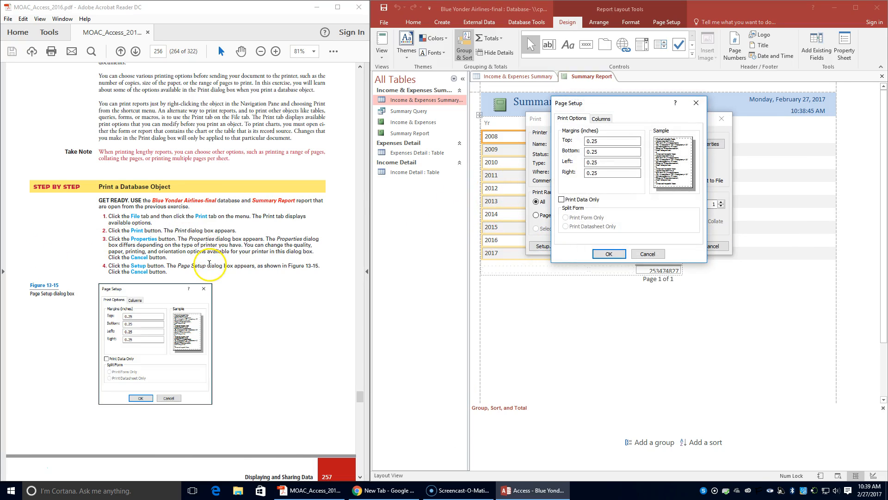
scroll(209, 263, down, 4)
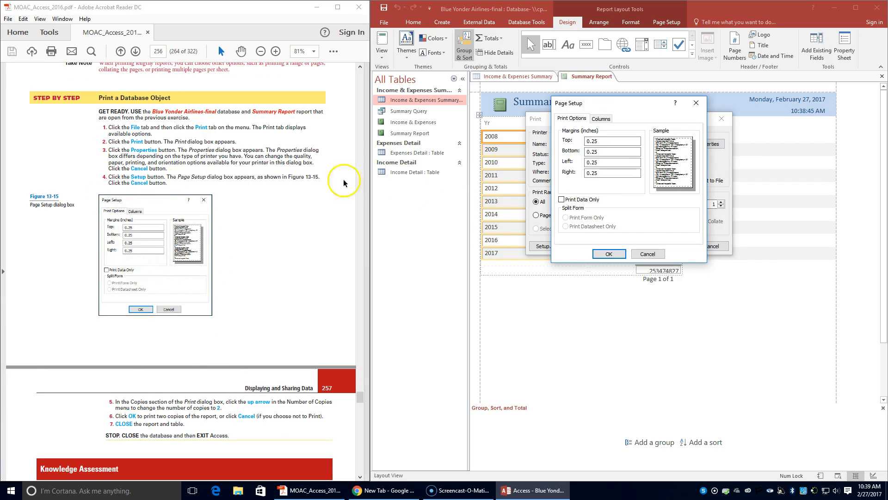
click(649, 253)
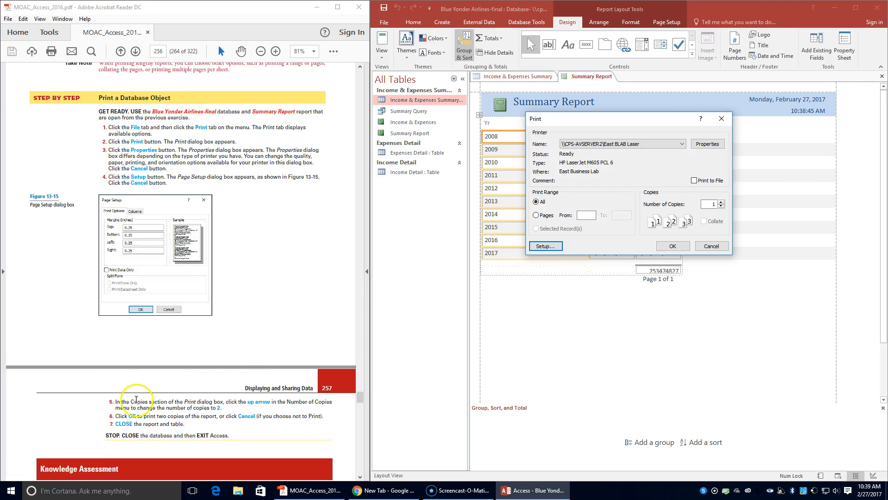
Step: Set the number of copies to 2 and cancel the print job instead of printing
click(721, 202)
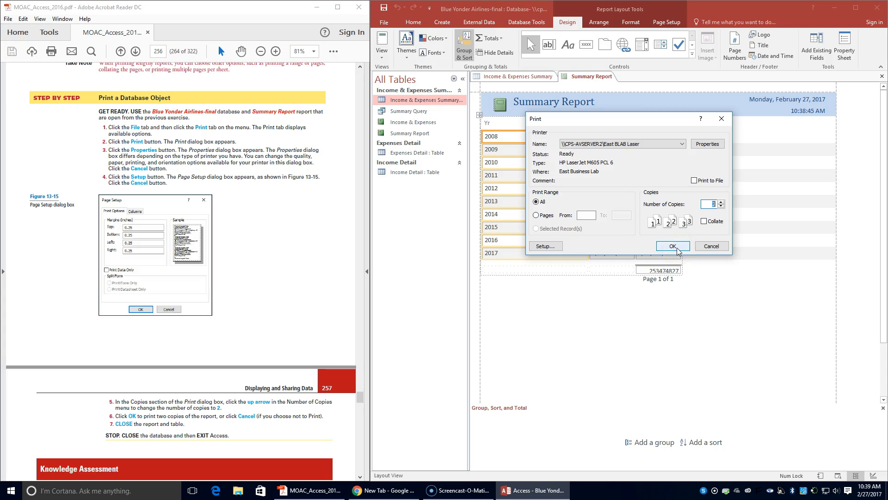
click(715, 248)
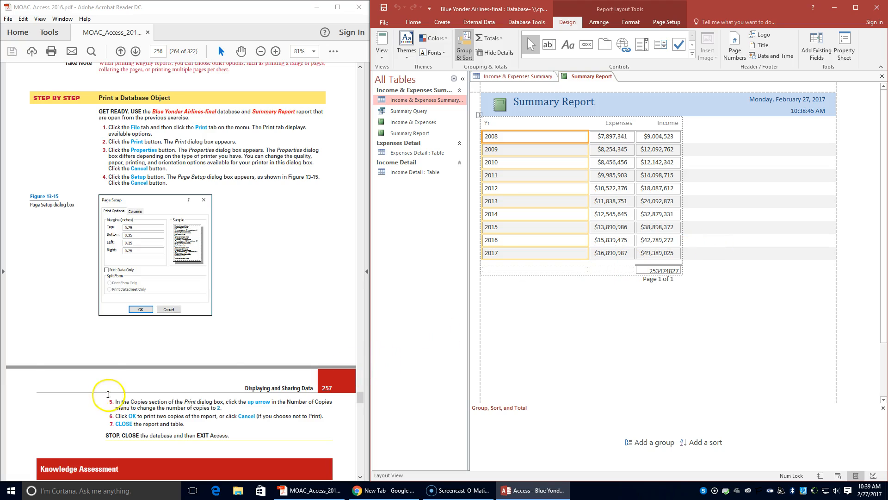
Step: Close the Summary Report and the Income & Expenses Summary table, and exit Access
scroll(107, 393, down, 3)
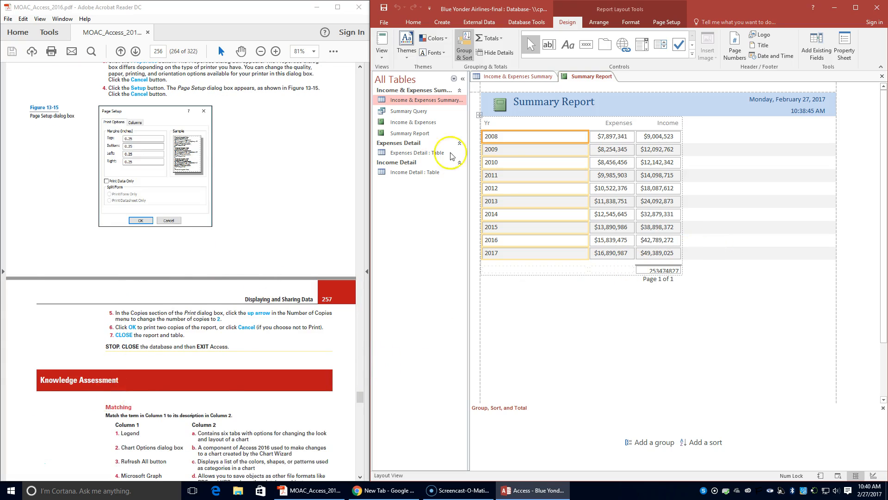
right_click(574, 76)
click(582, 95)
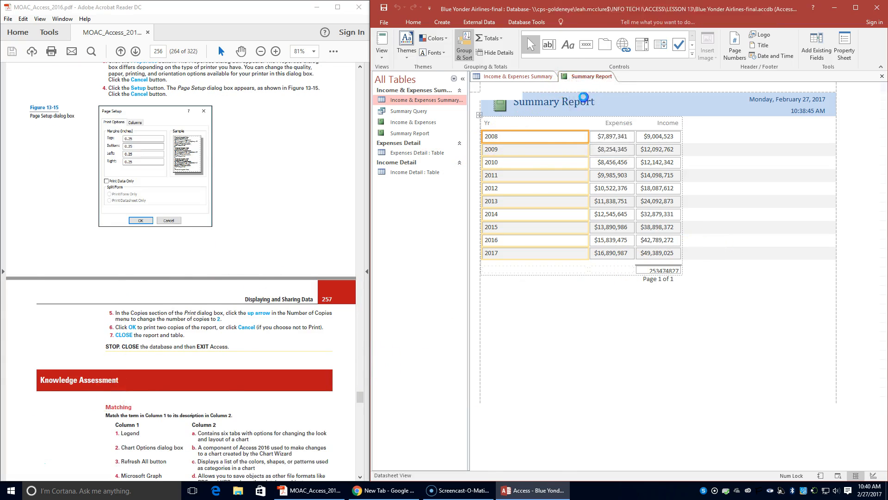
right_click(518, 77)
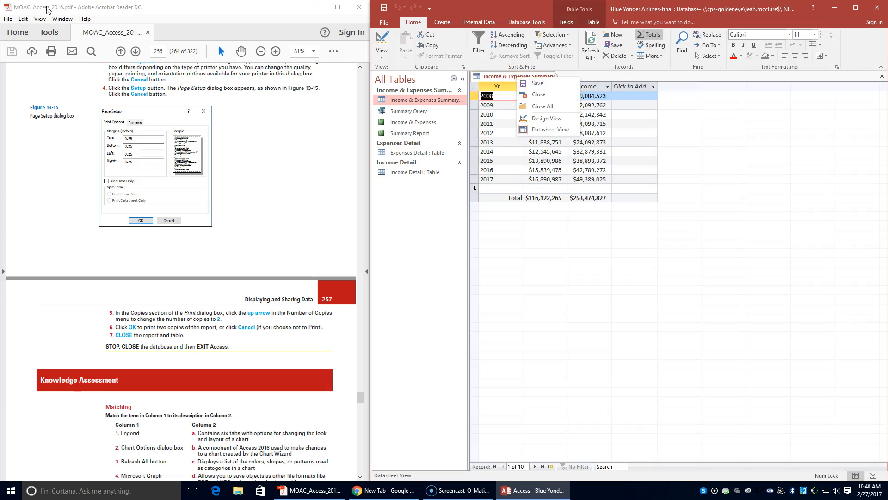
click(538, 94)
click(881, 8)
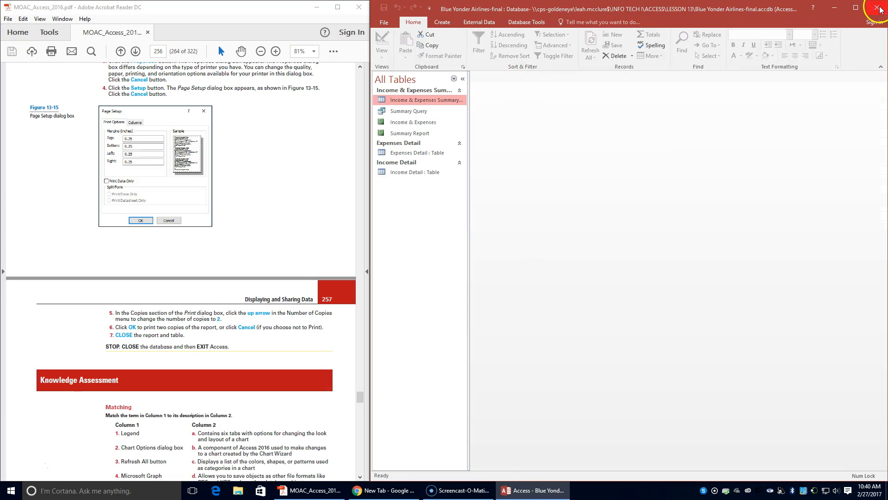